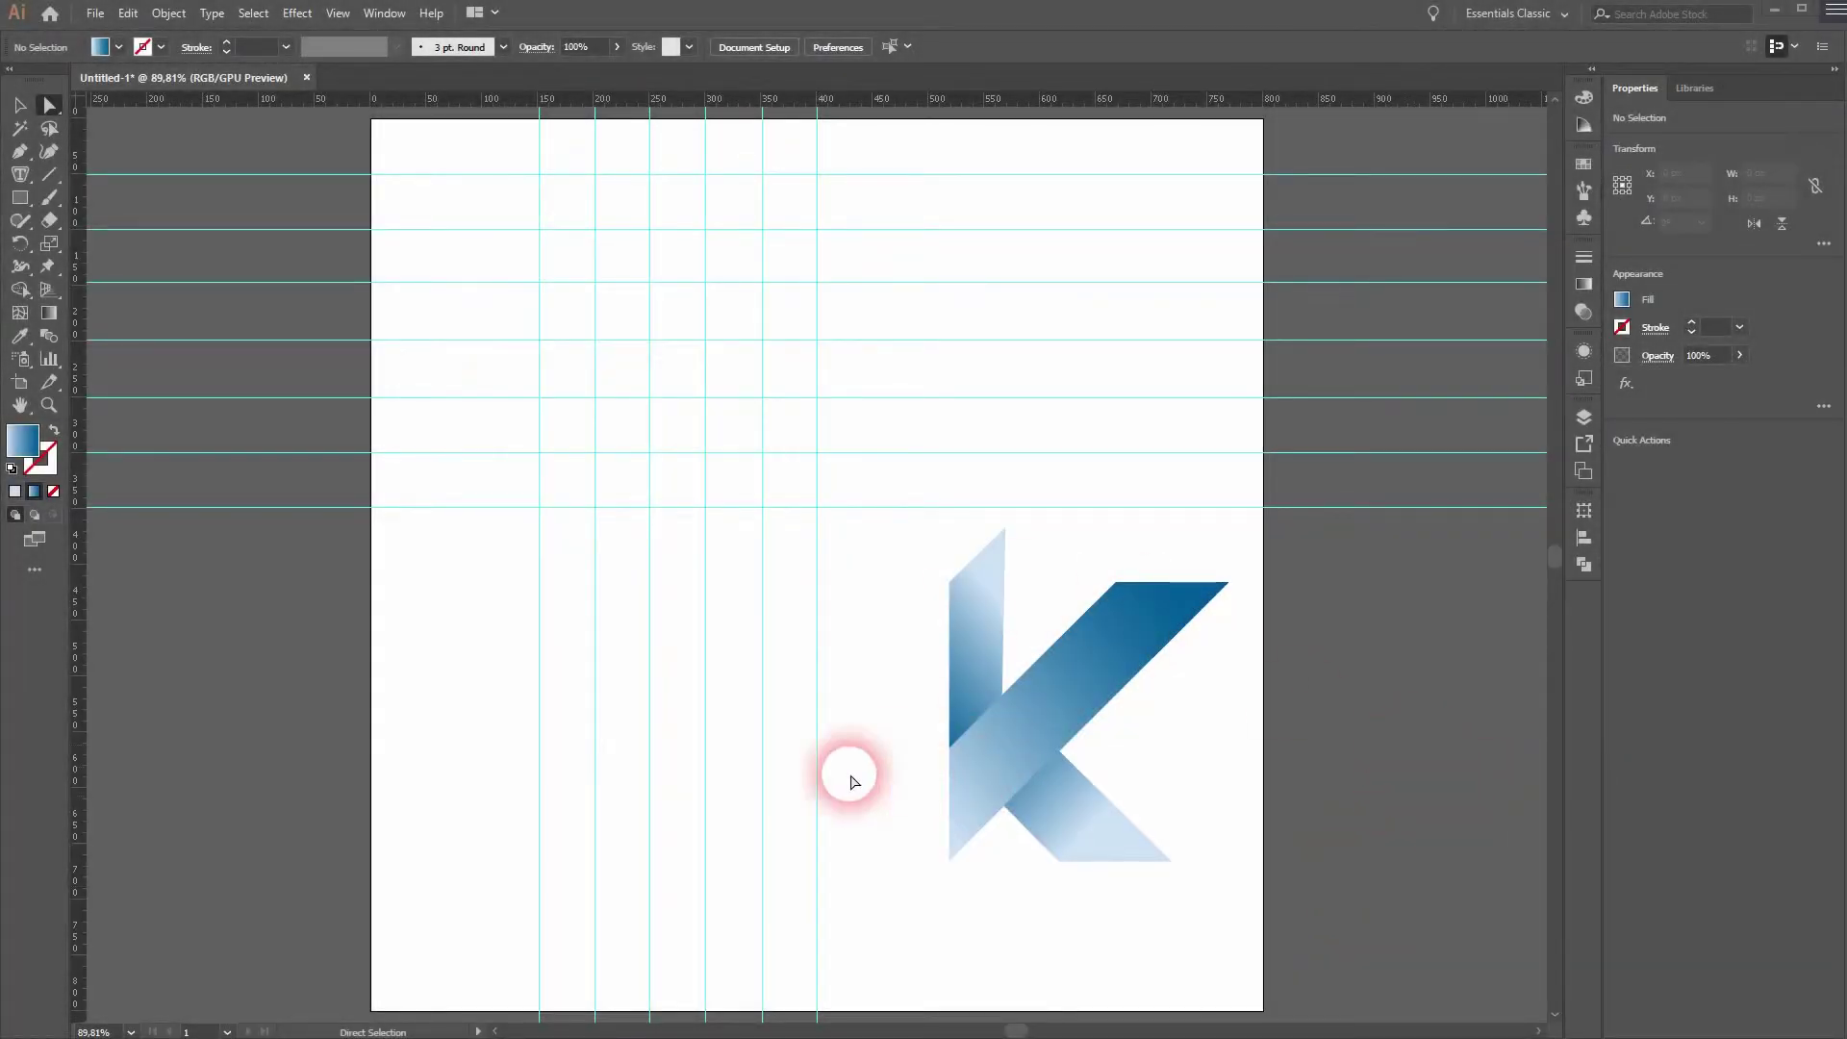
Add a horizontal guide just below the finished sample K logo near the artboard's lower edge
left_click(19, 104)
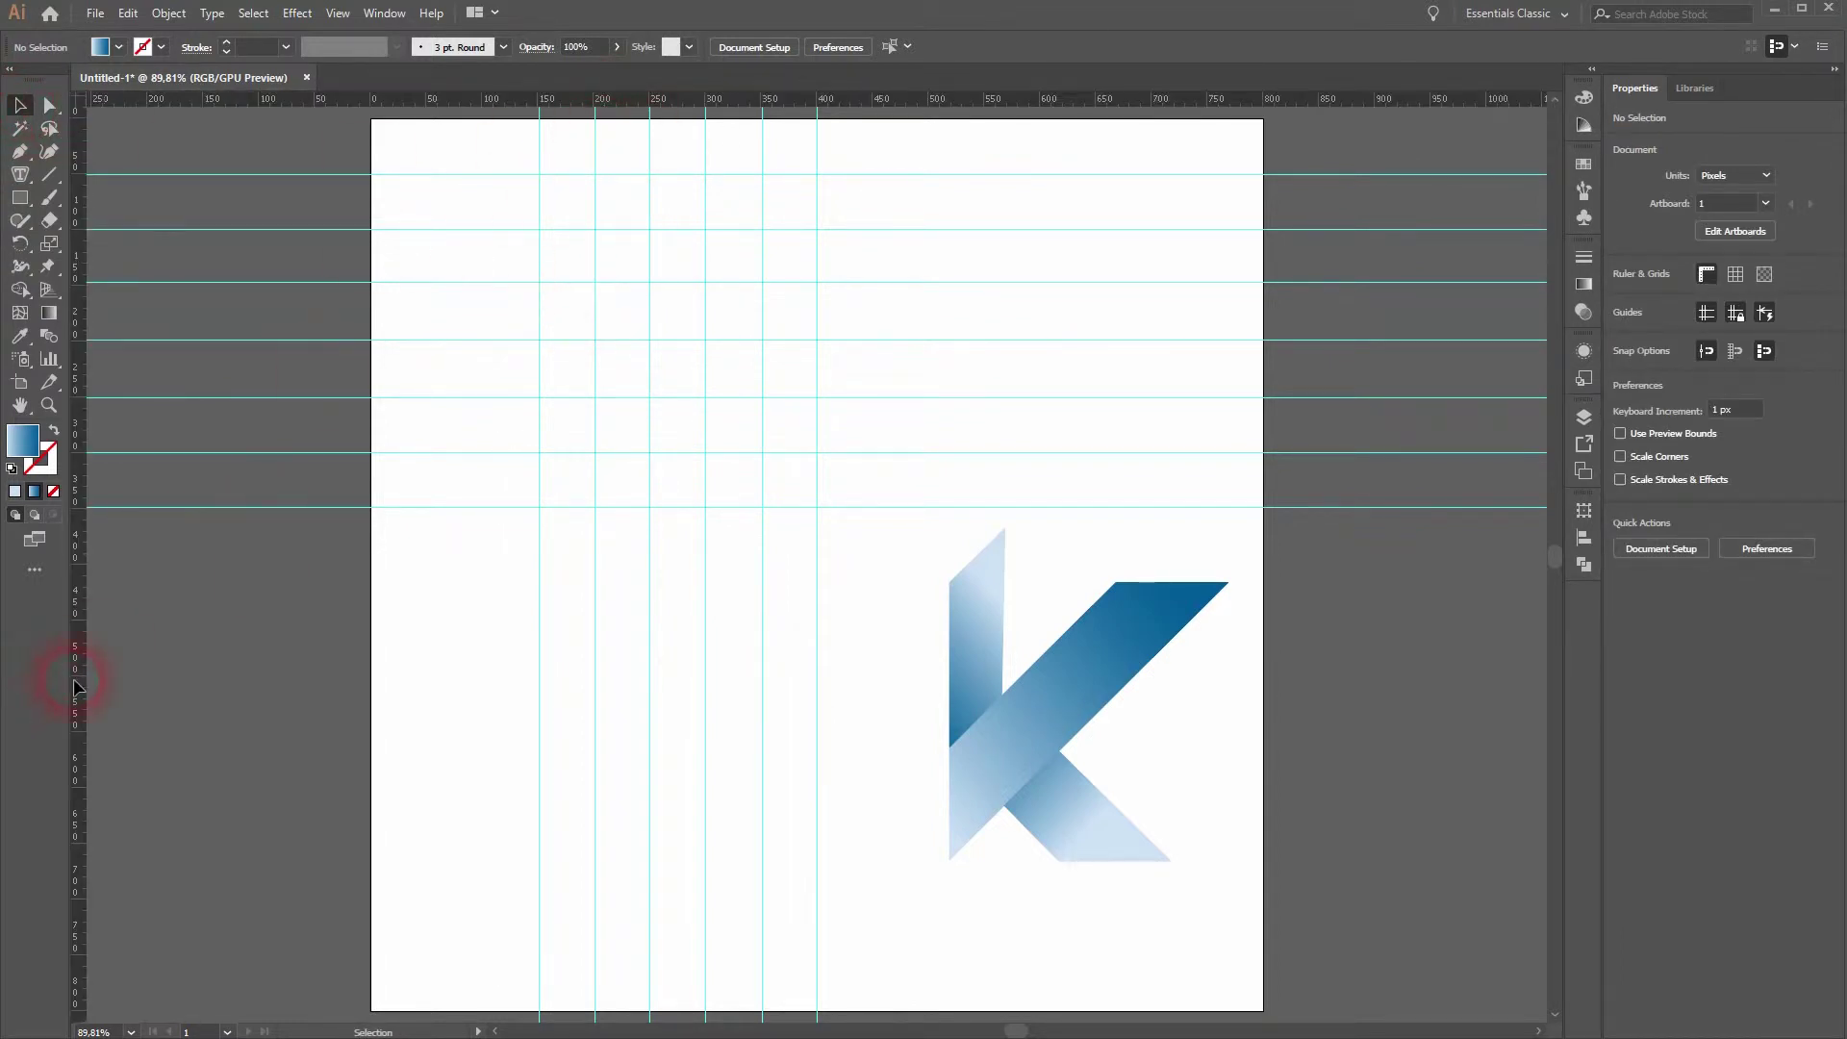
scroll(462, 722, "left", 3)
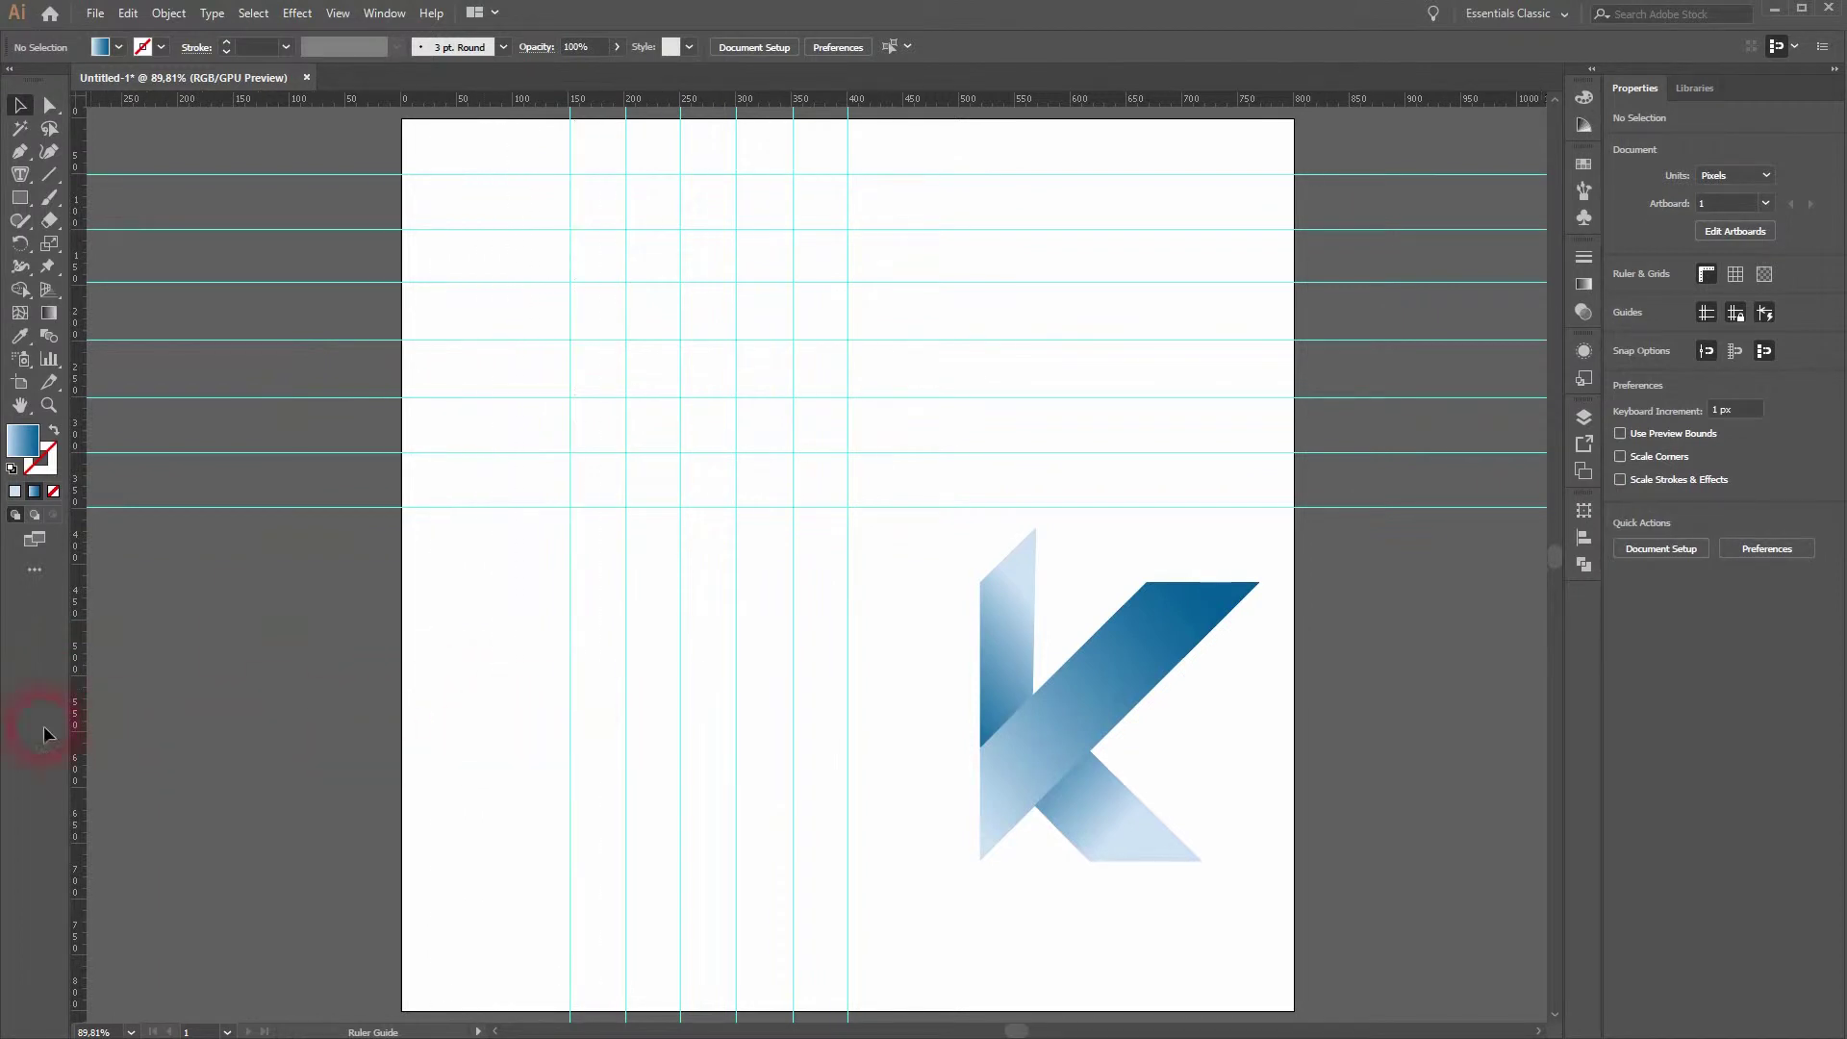
left_click_drag(1121, 96, 1030, 912)
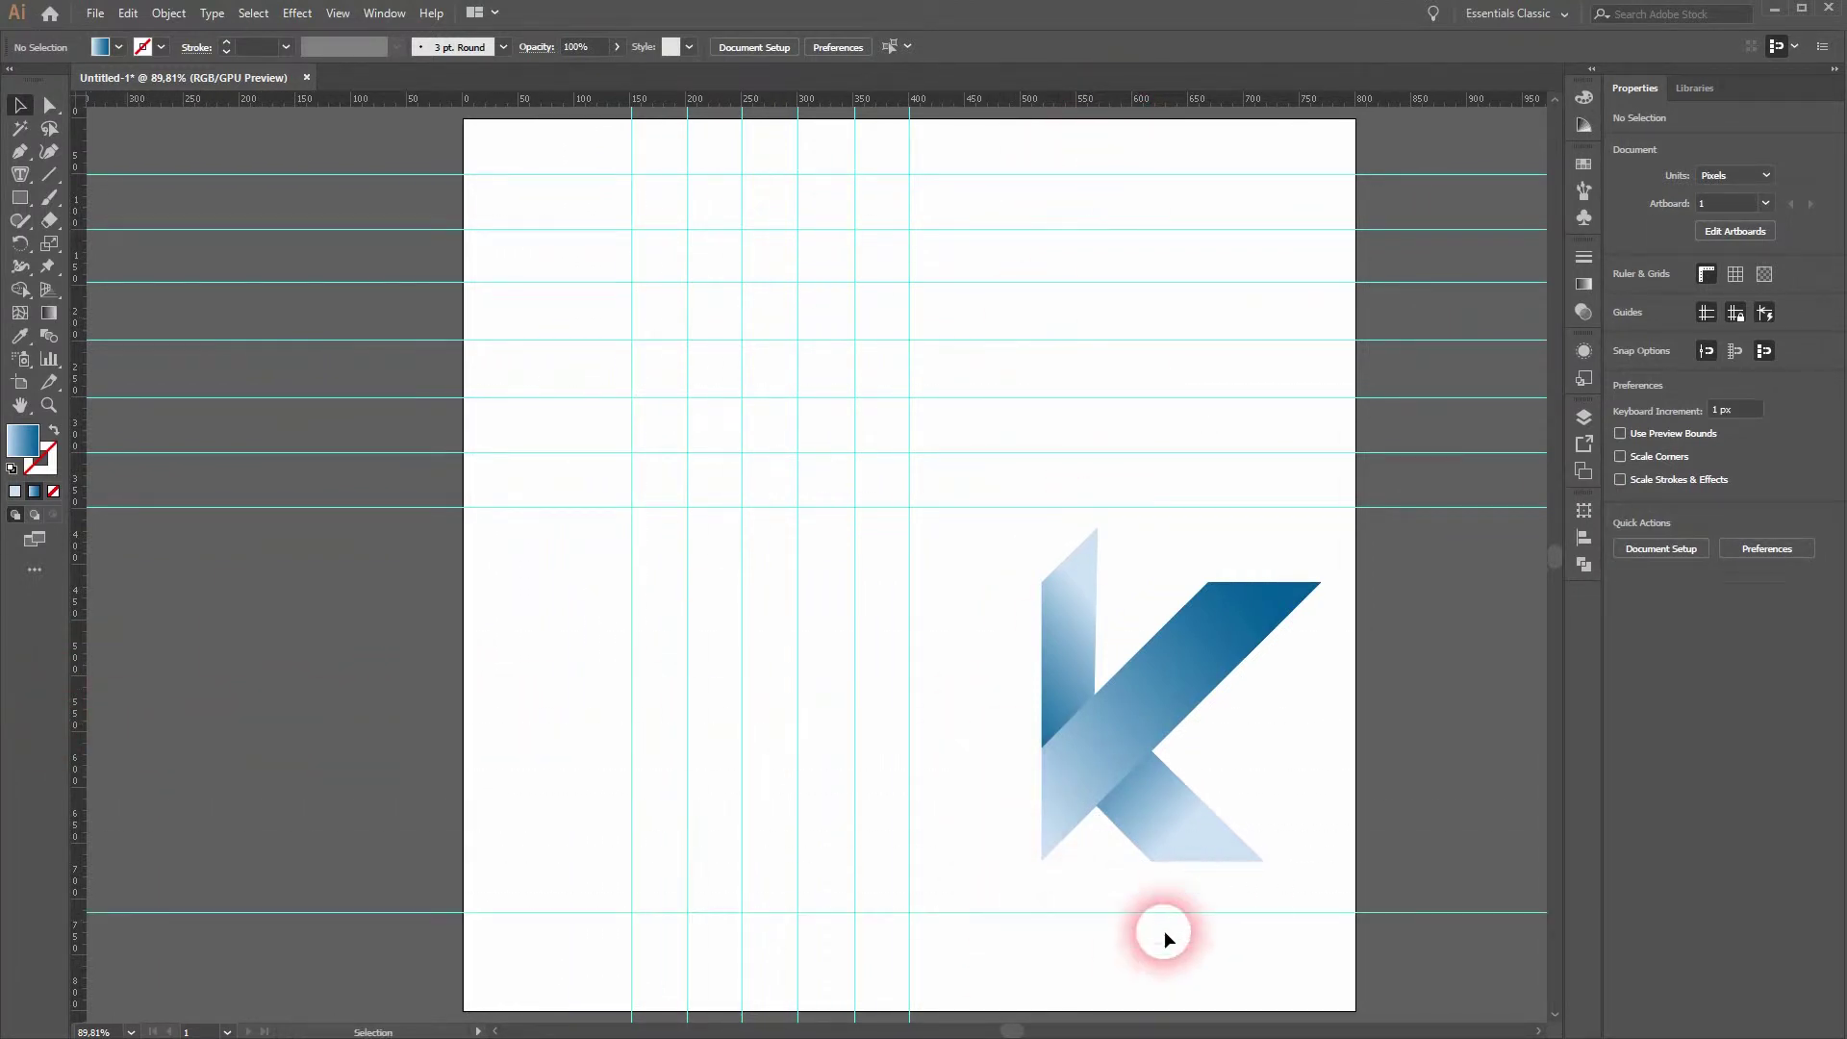
Draw the K's diagonal stroke with the Pen tool as a closed shape through about (150, 350), (150, 250), (300, 100) and (400, 100) px
left_click_drag(1064, 260, 868, 303)
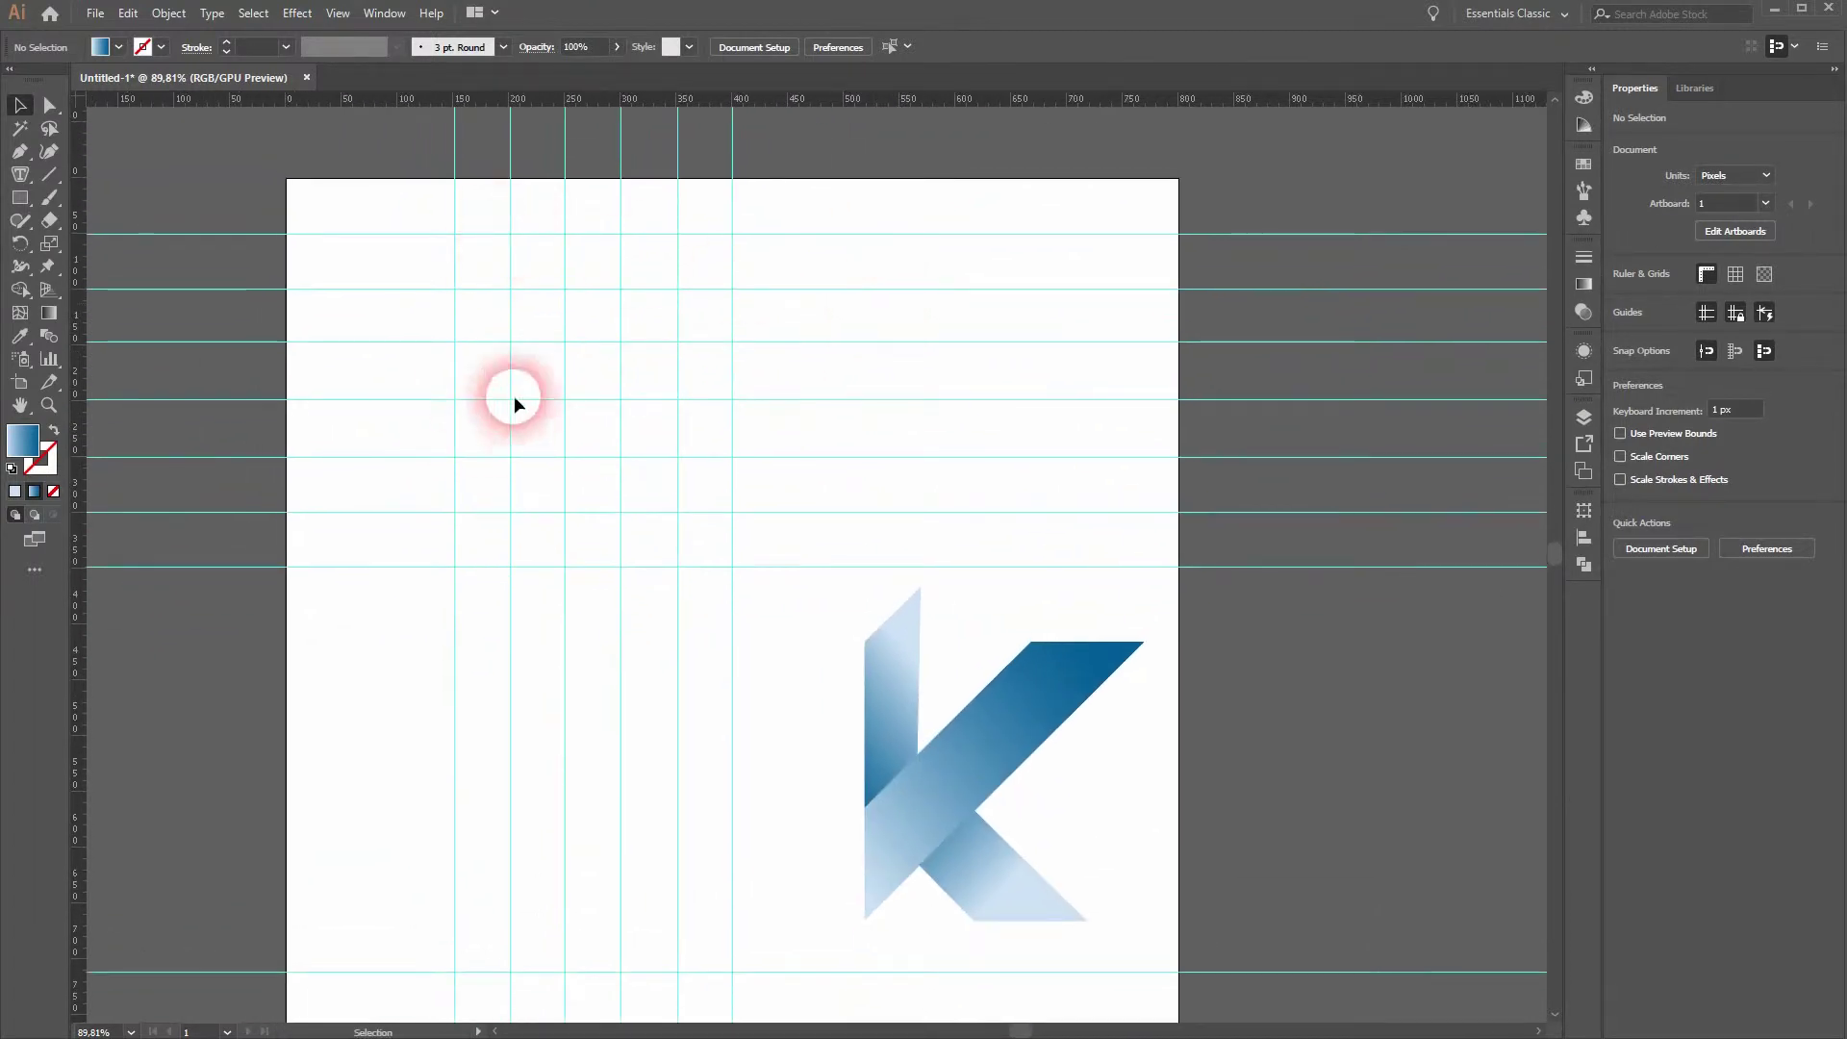
left_click(20, 156)
left_click(108, 169)
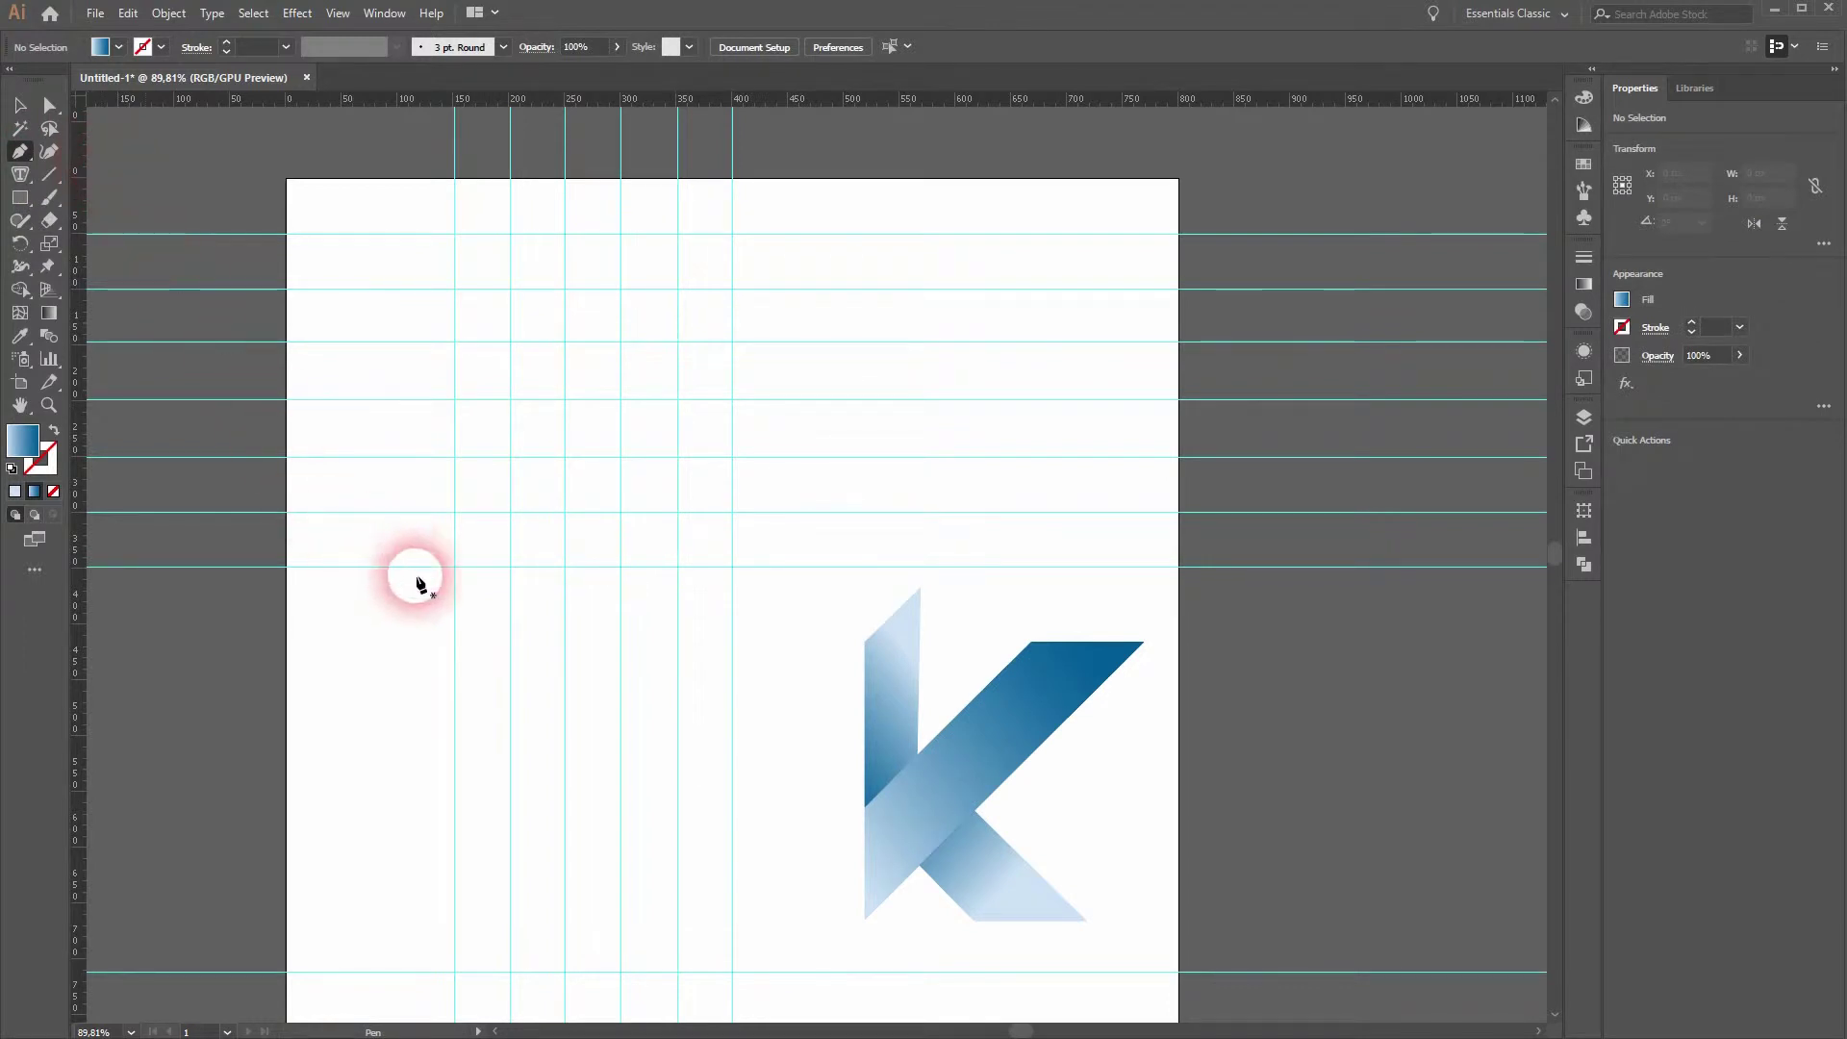
left_click(454, 568)
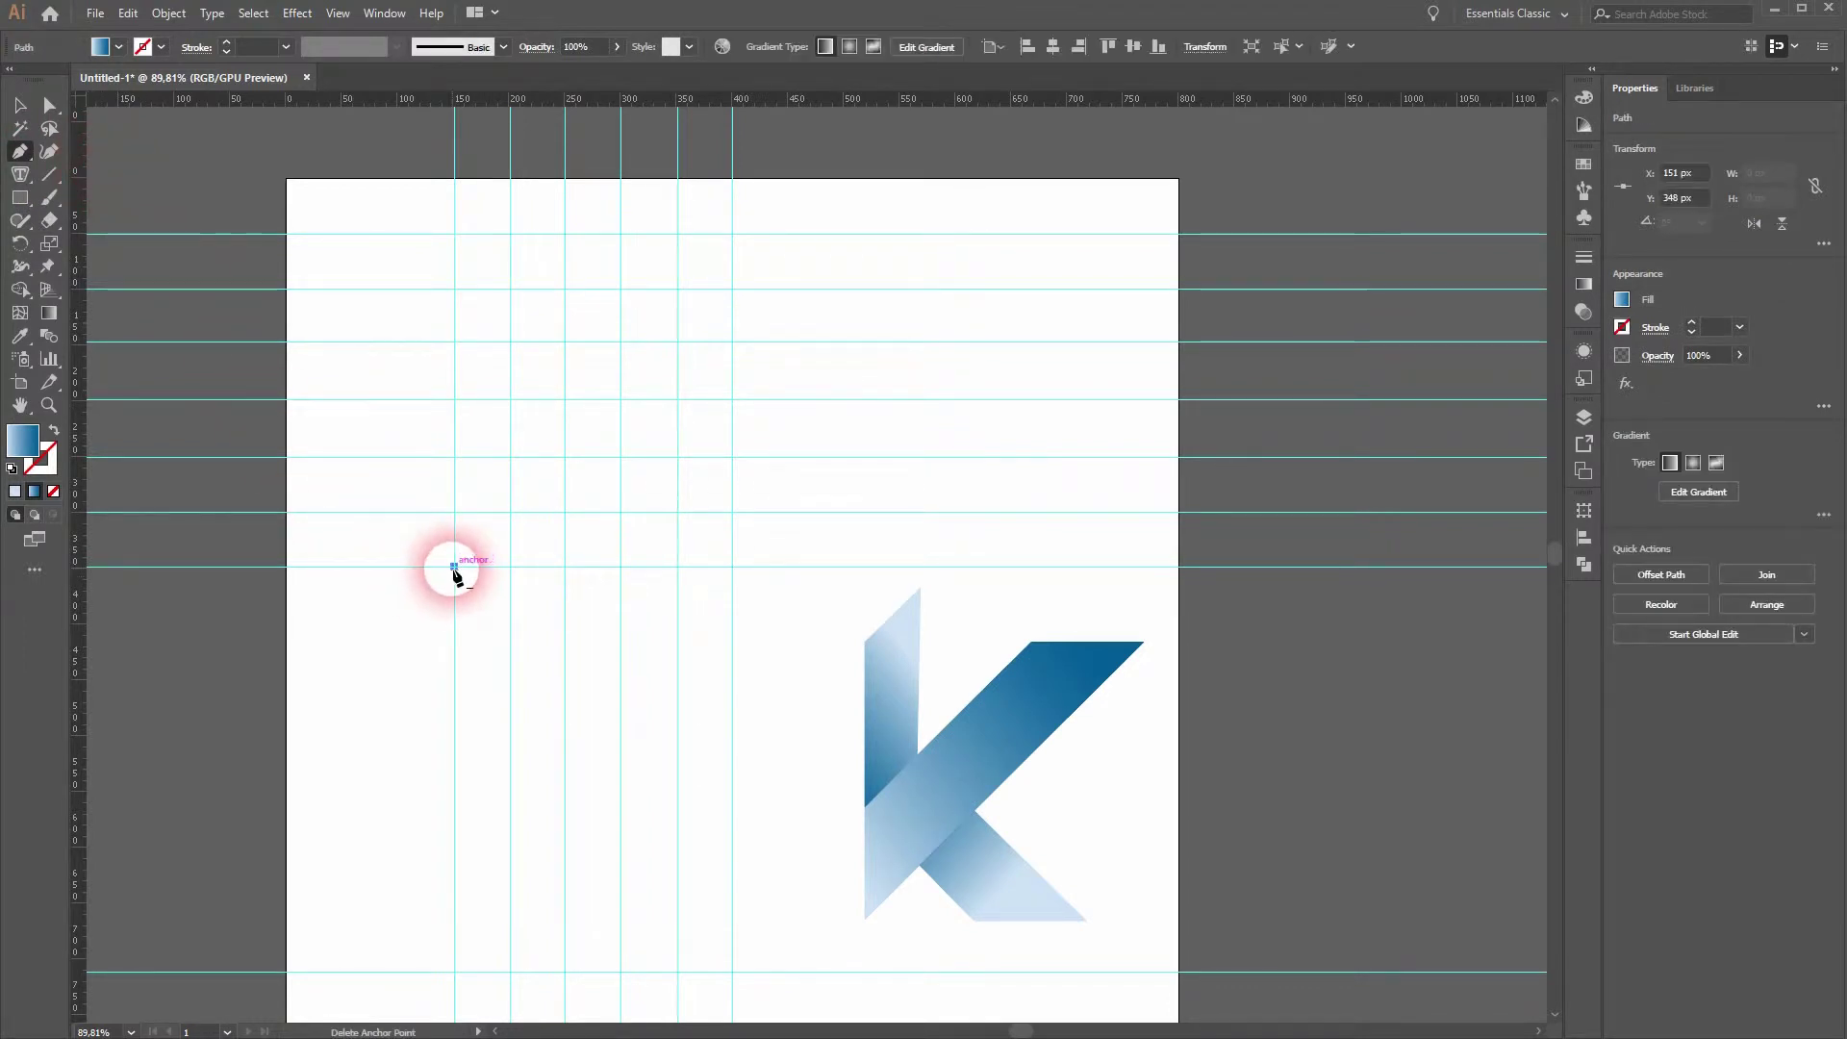
left_click(455, 457)
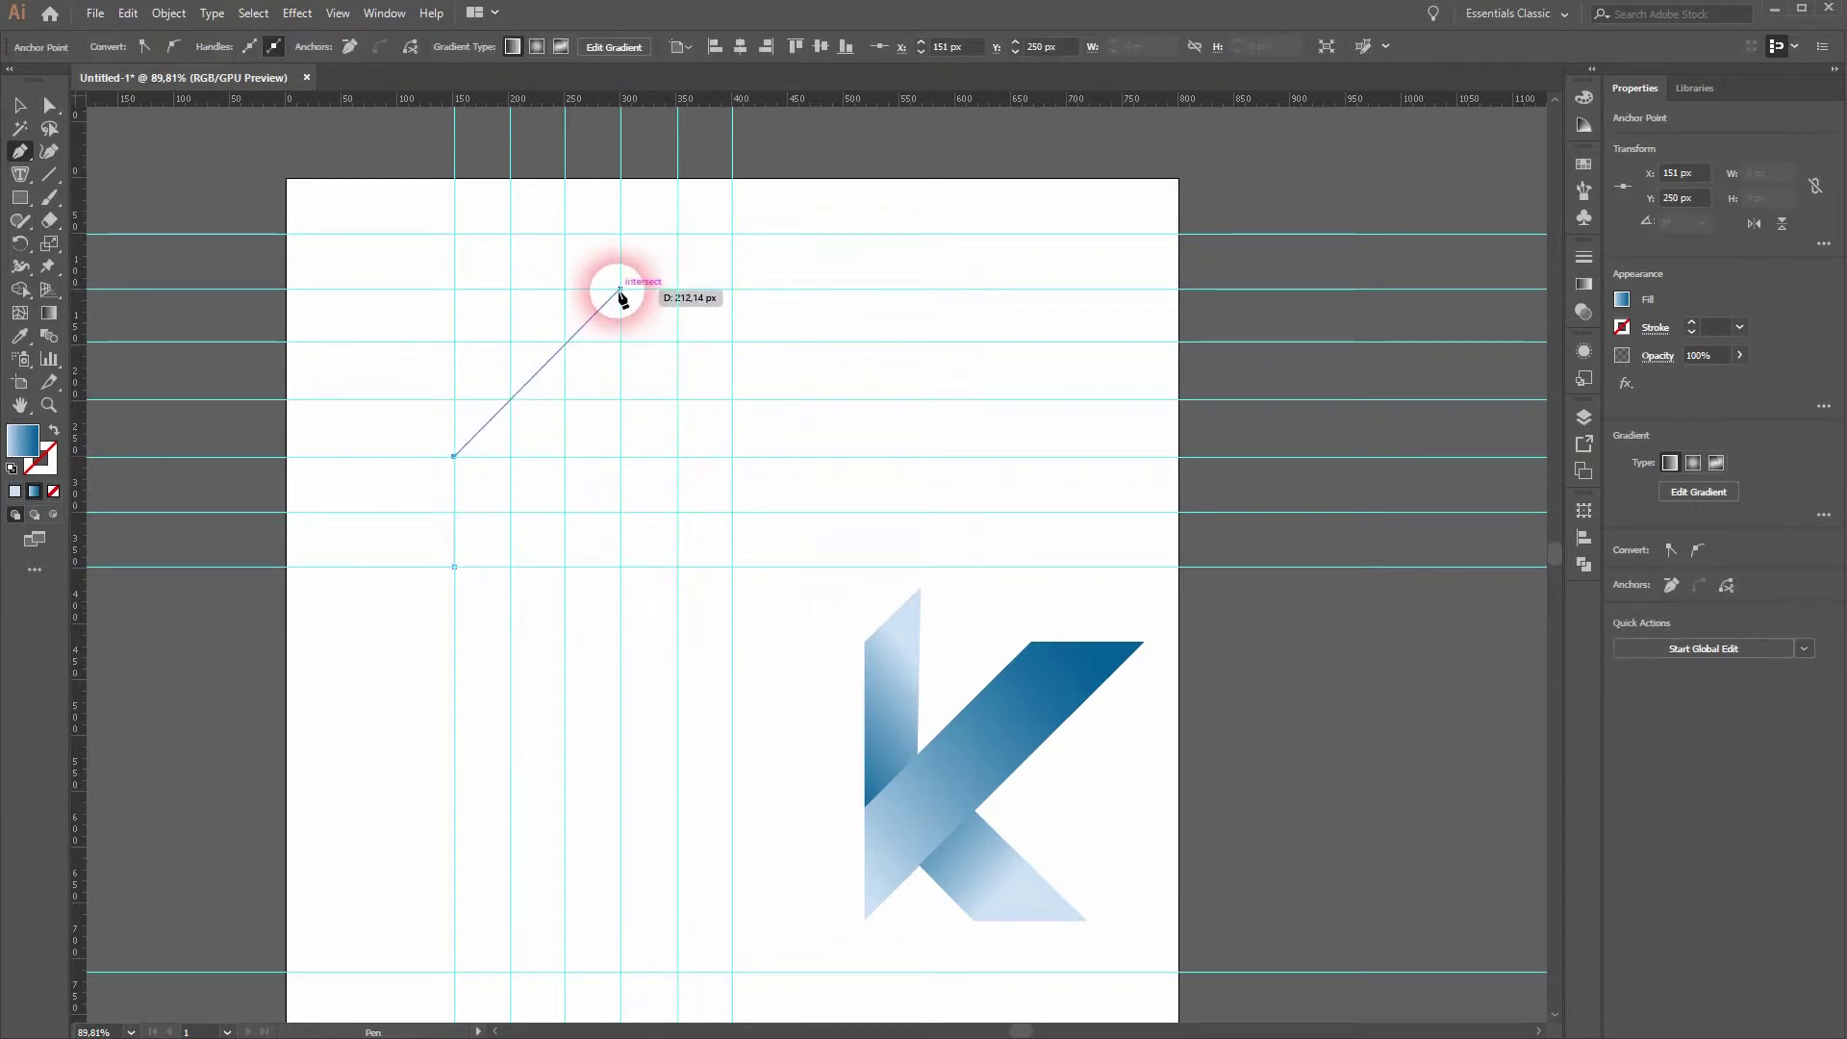
left_click(621, 289)
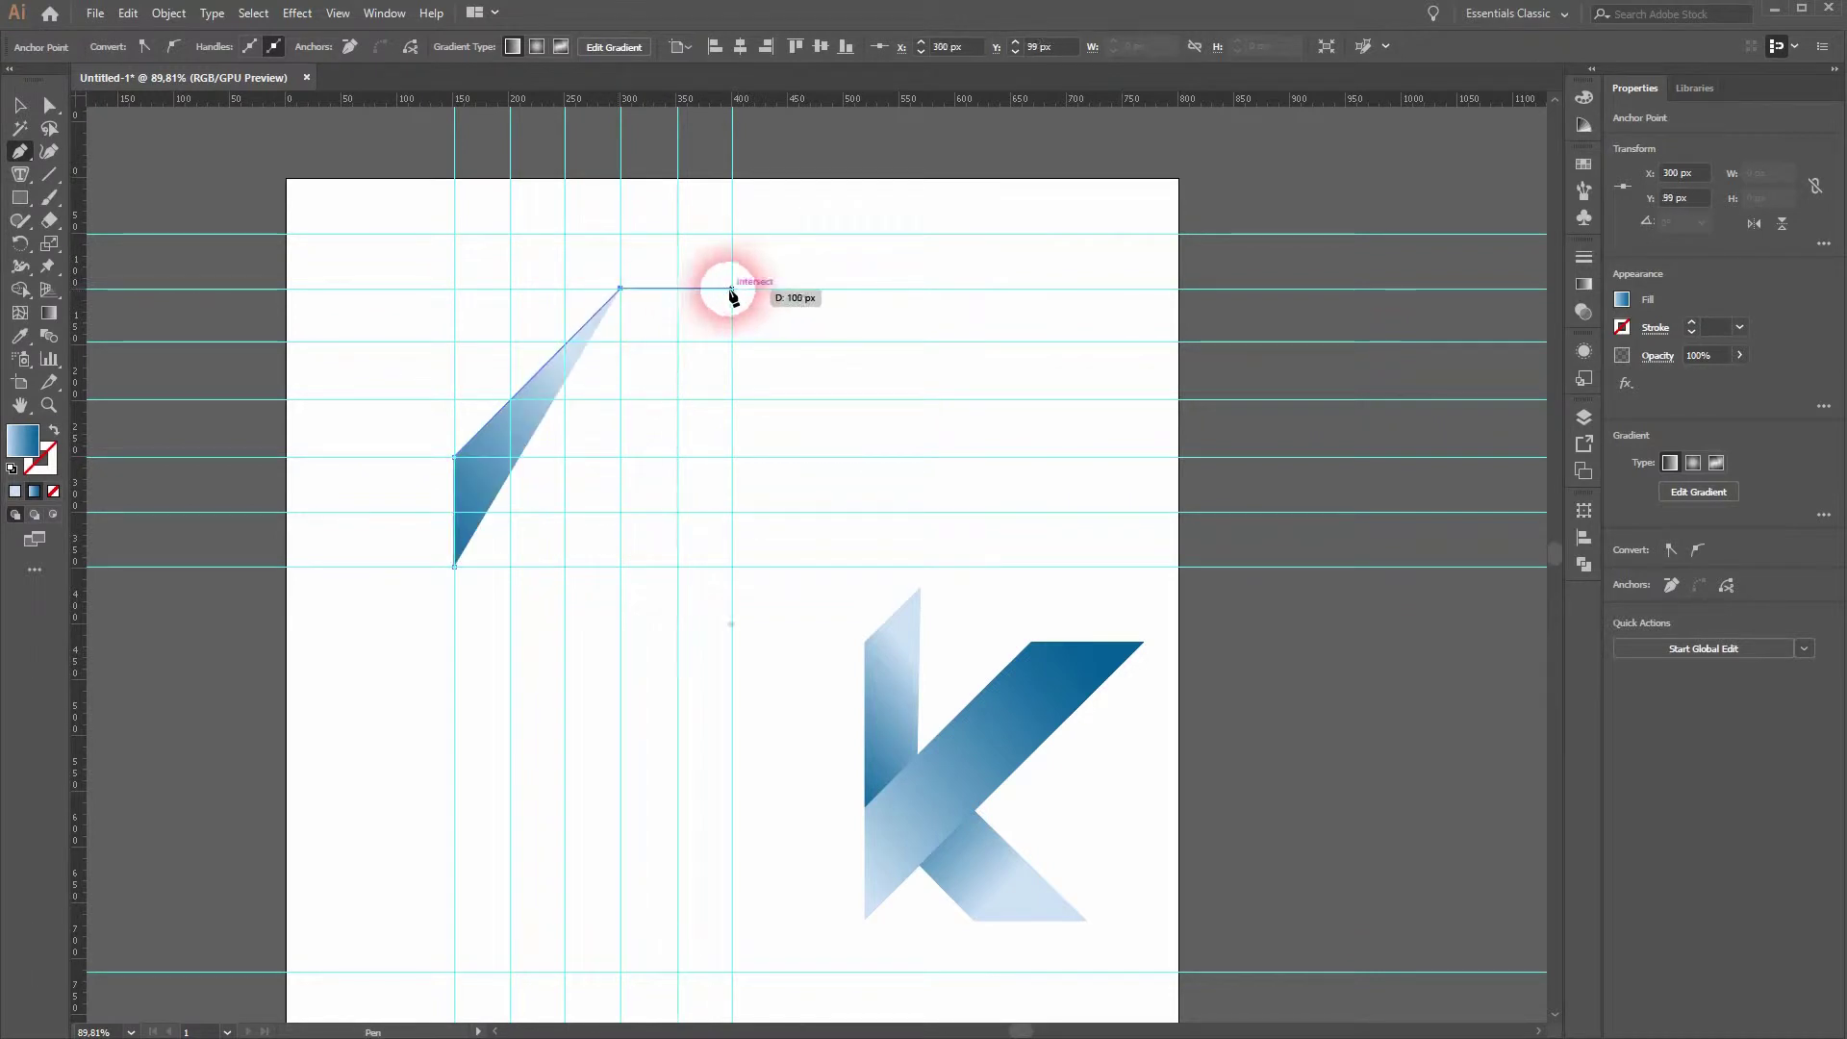
left_click(732, 289)
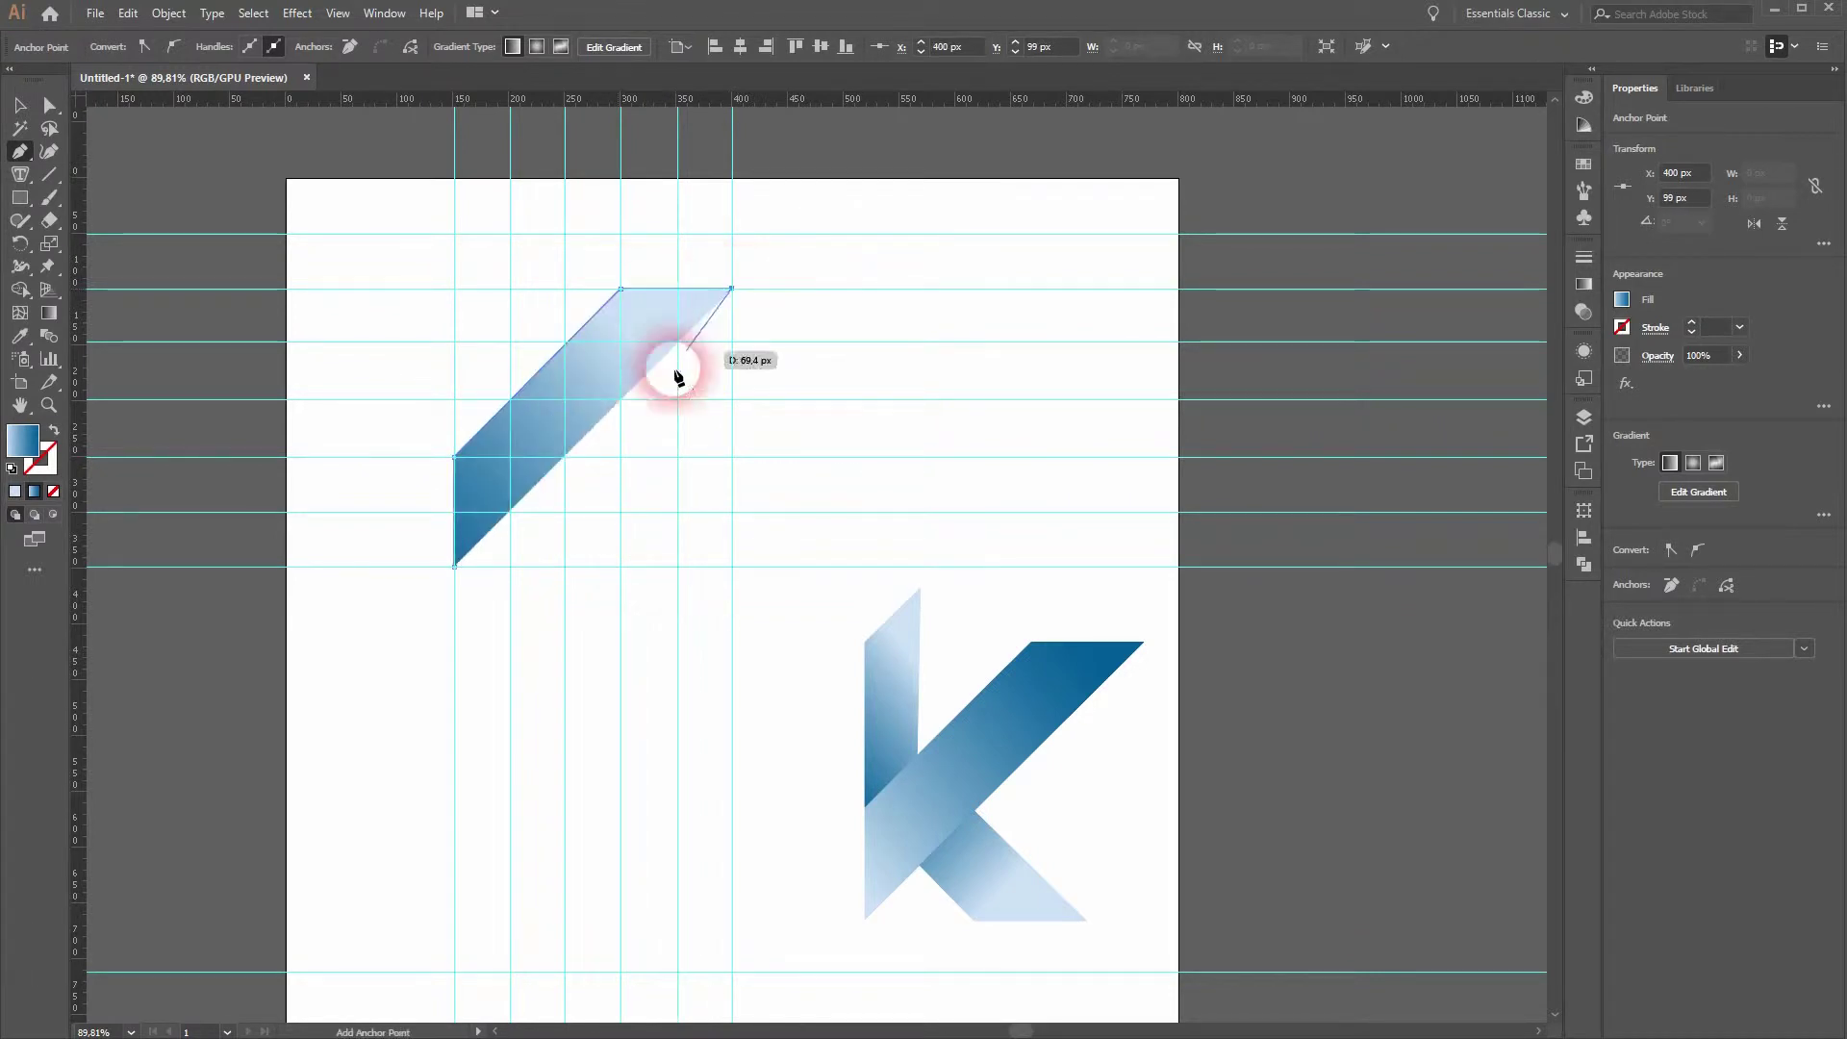
left_click(454, 568)
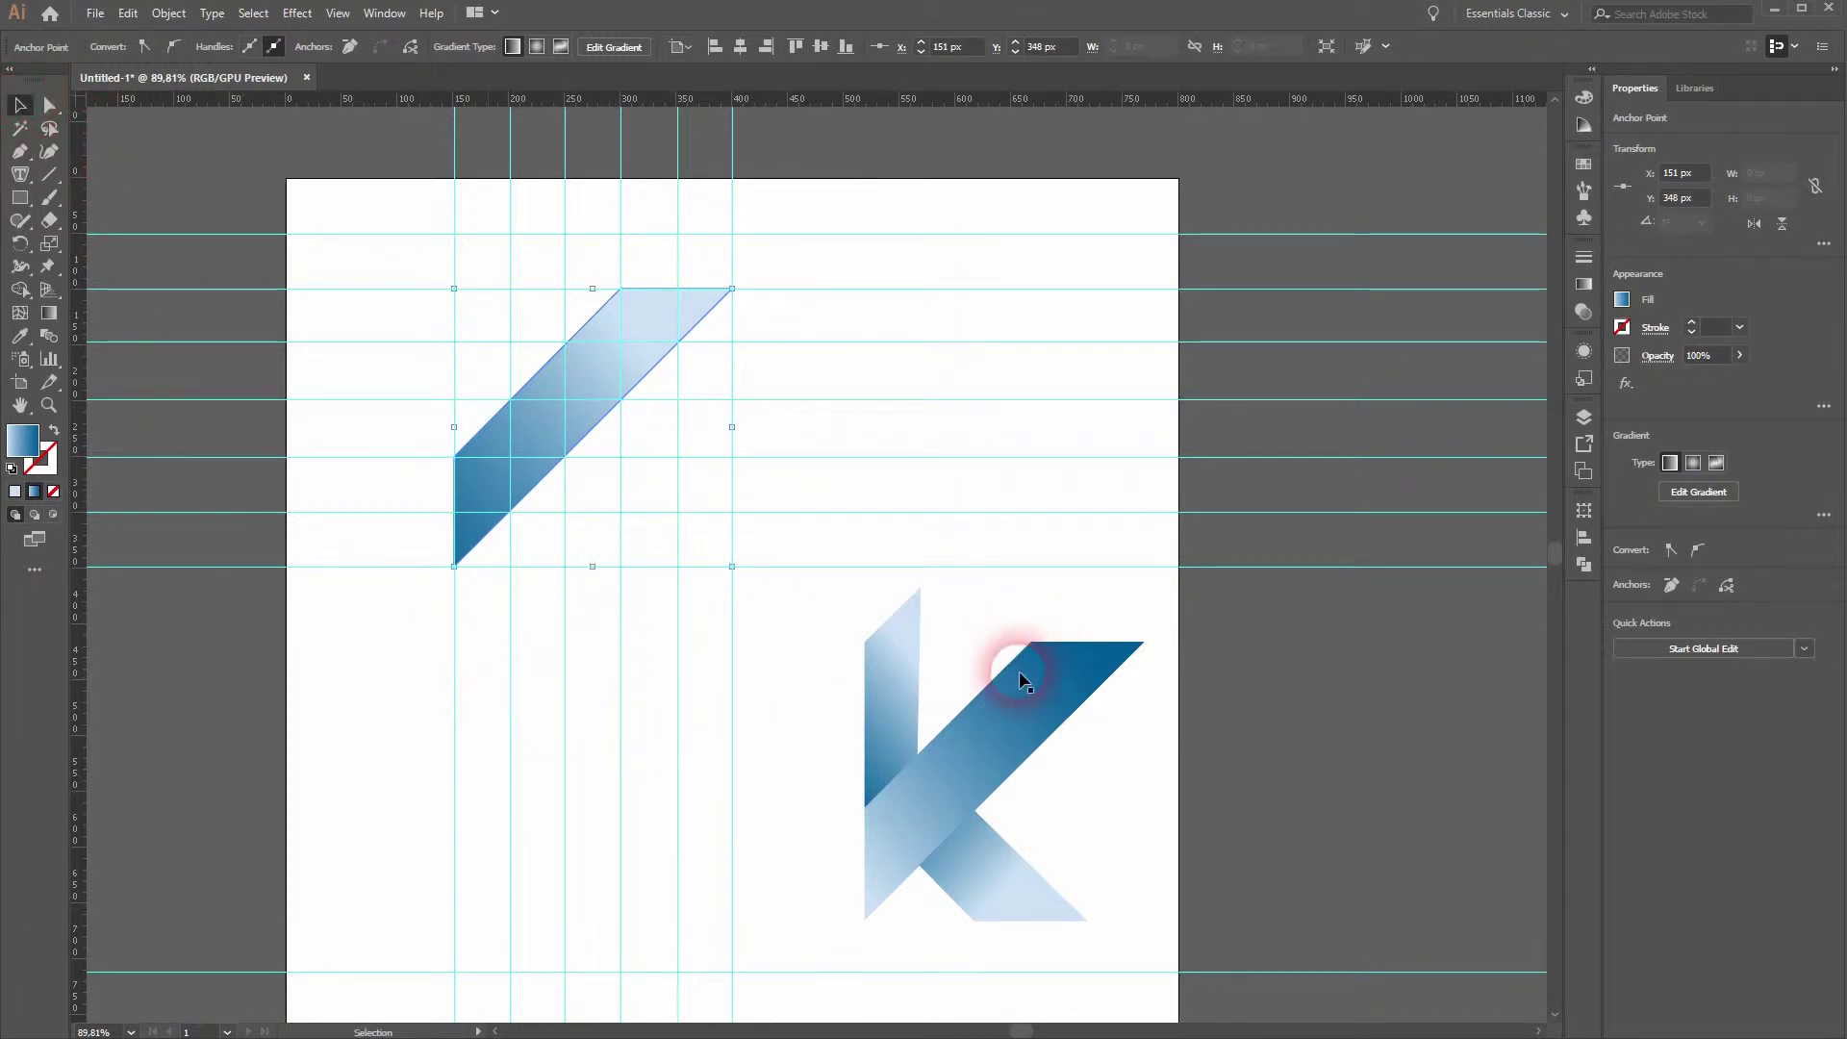
left_click(365, 660)
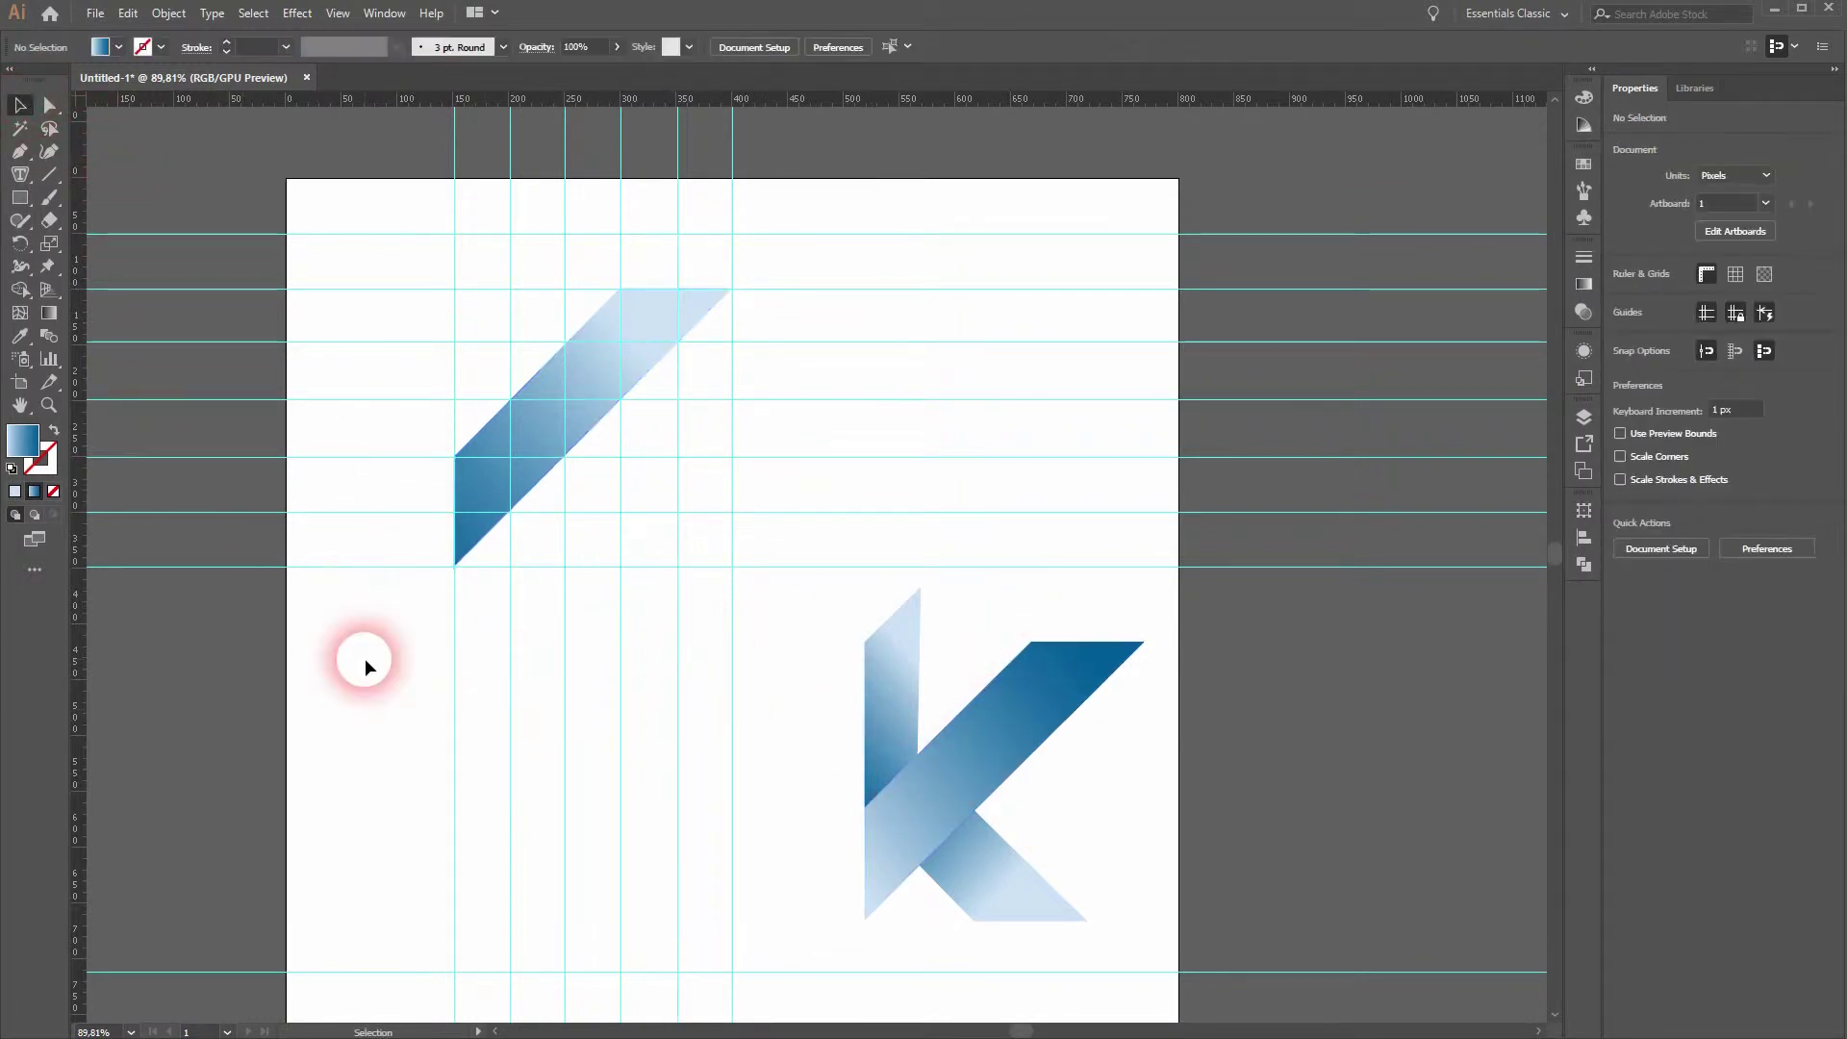
Draw the K's vertical stem as a closed Pen shape through about (150, 250), (150, 100), (200, 50) and (200, 200) px
left_click(19, 151)
left_click(454, 288)
left_click(454, 458)
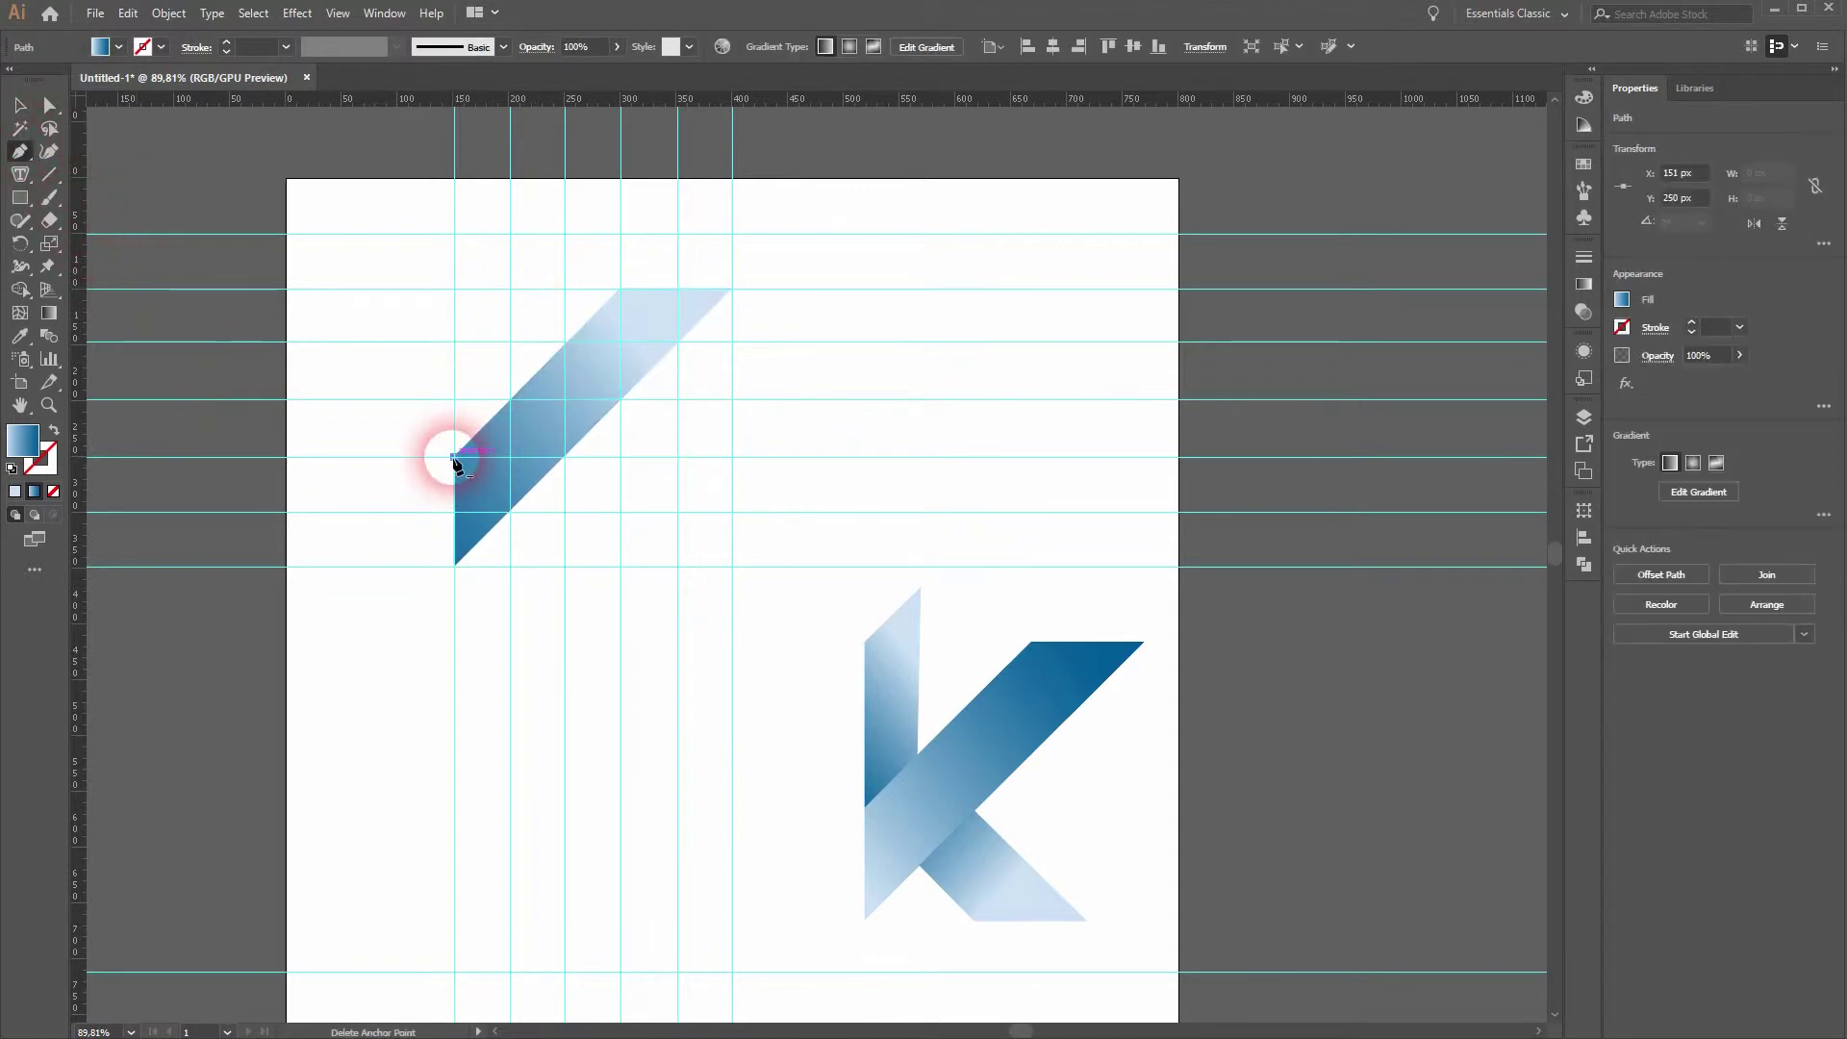
left_click(454, 289)
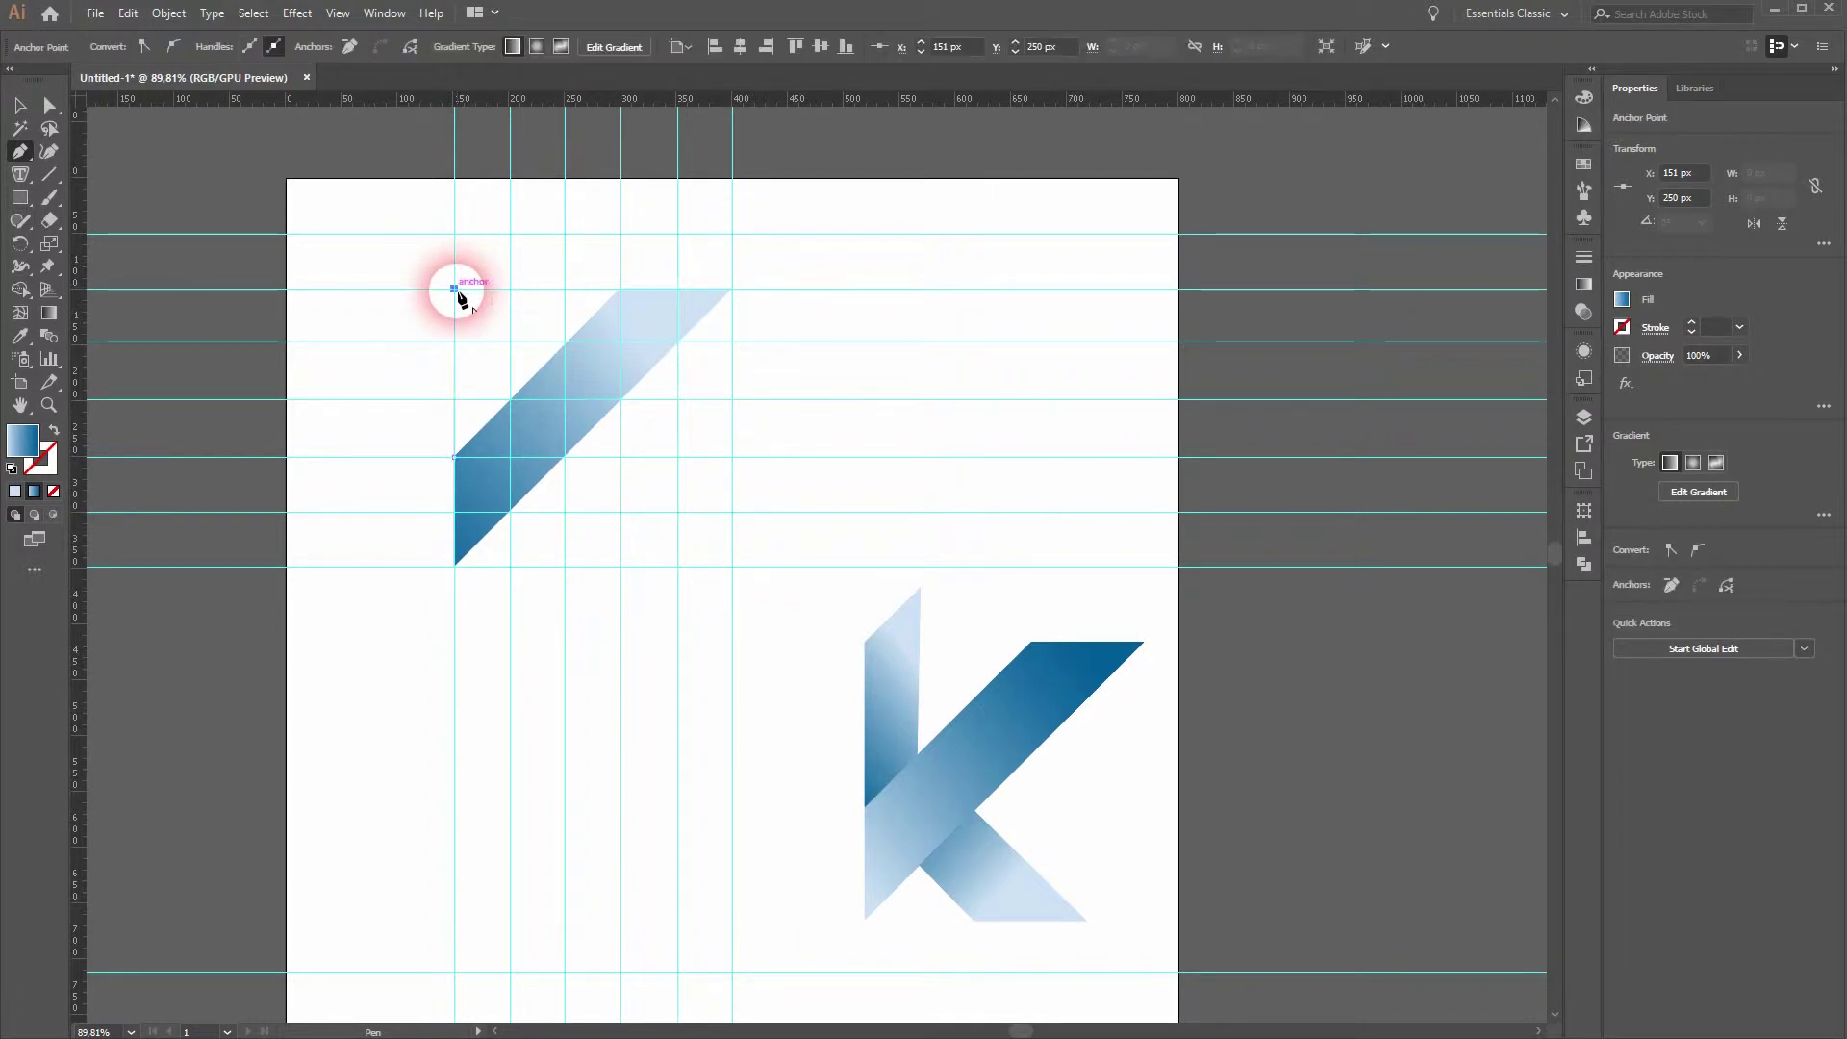
left_click(510, 234)
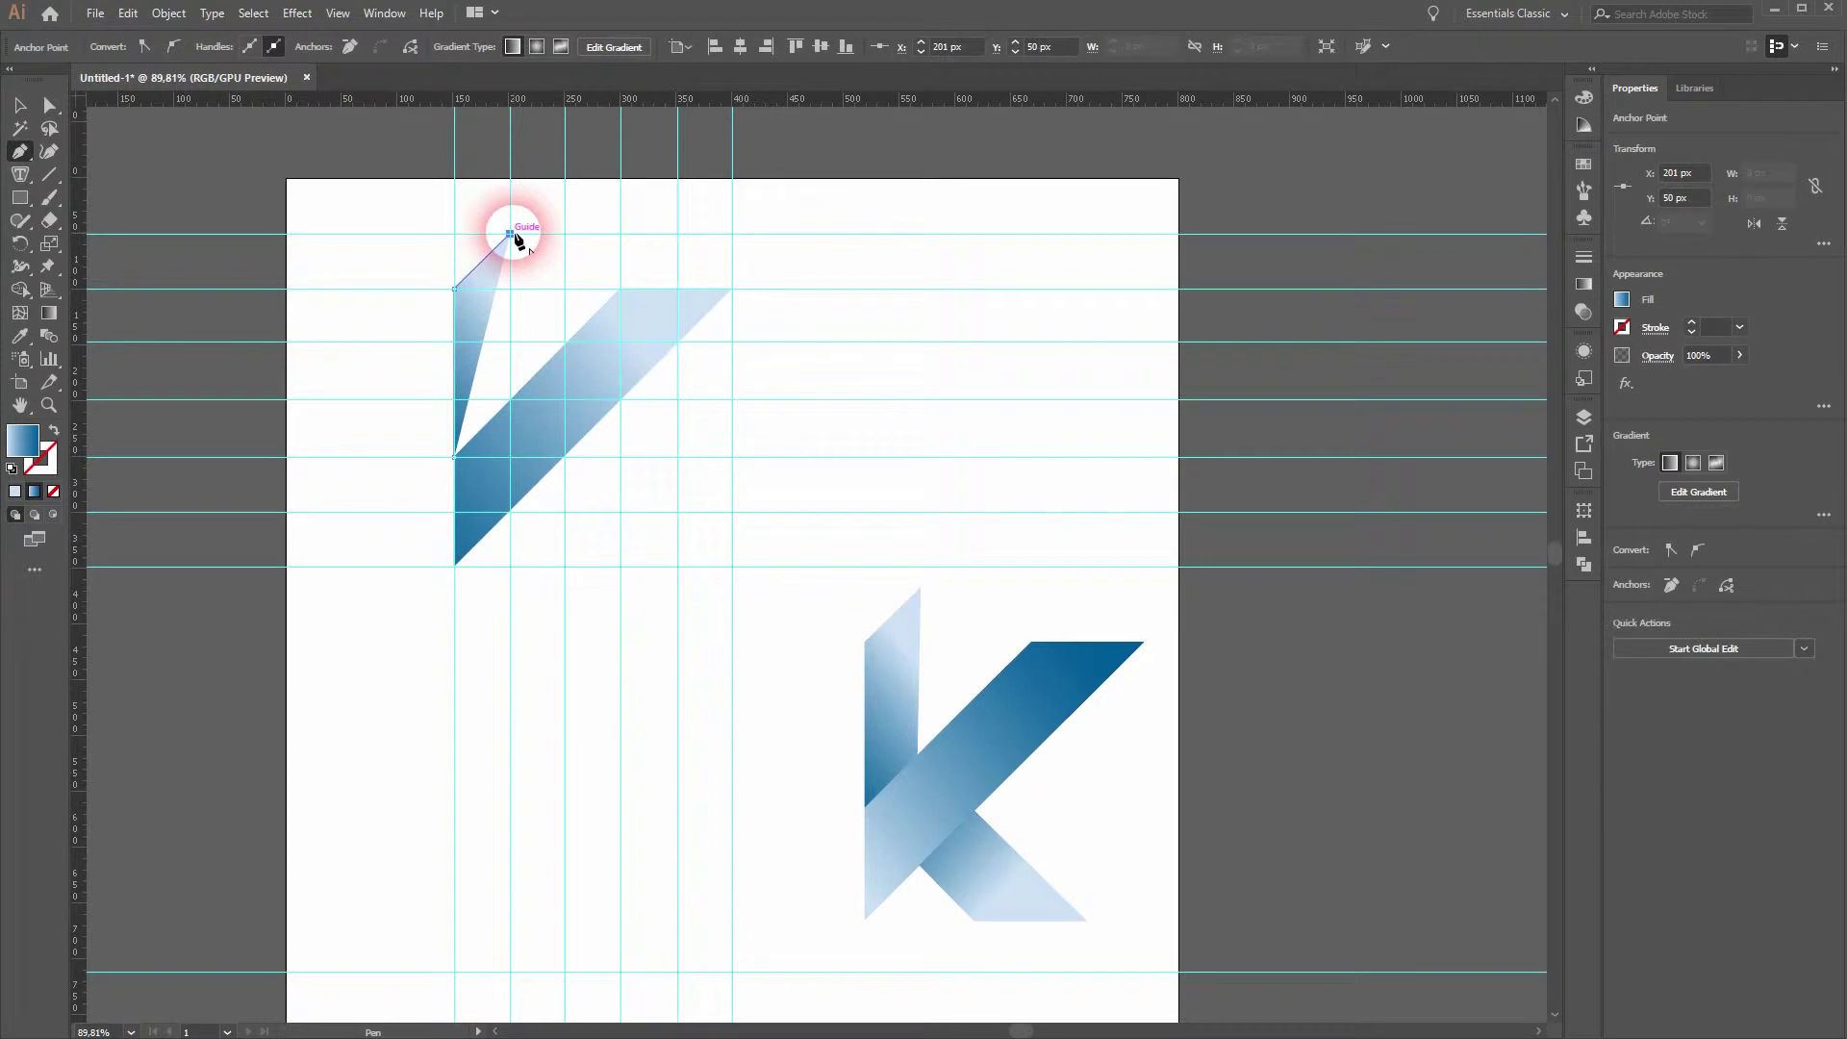
left_click(511, 399)
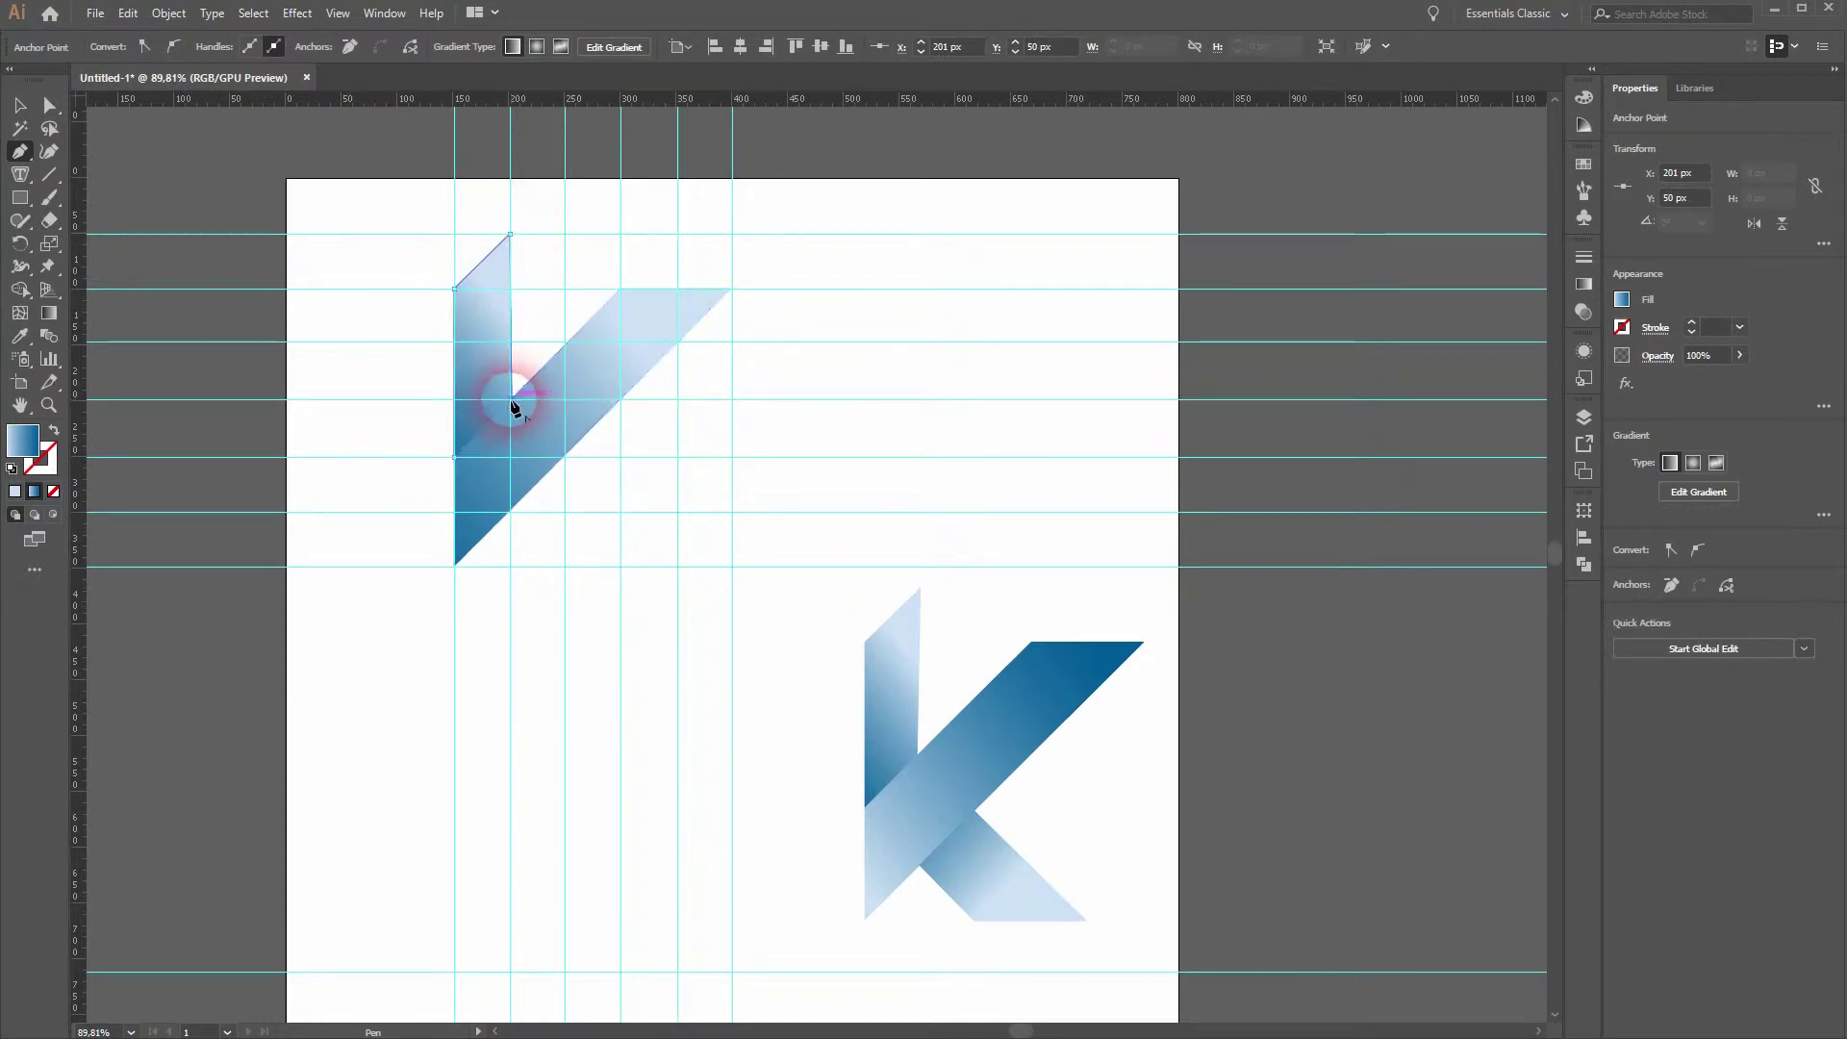
left_click(454, 458)
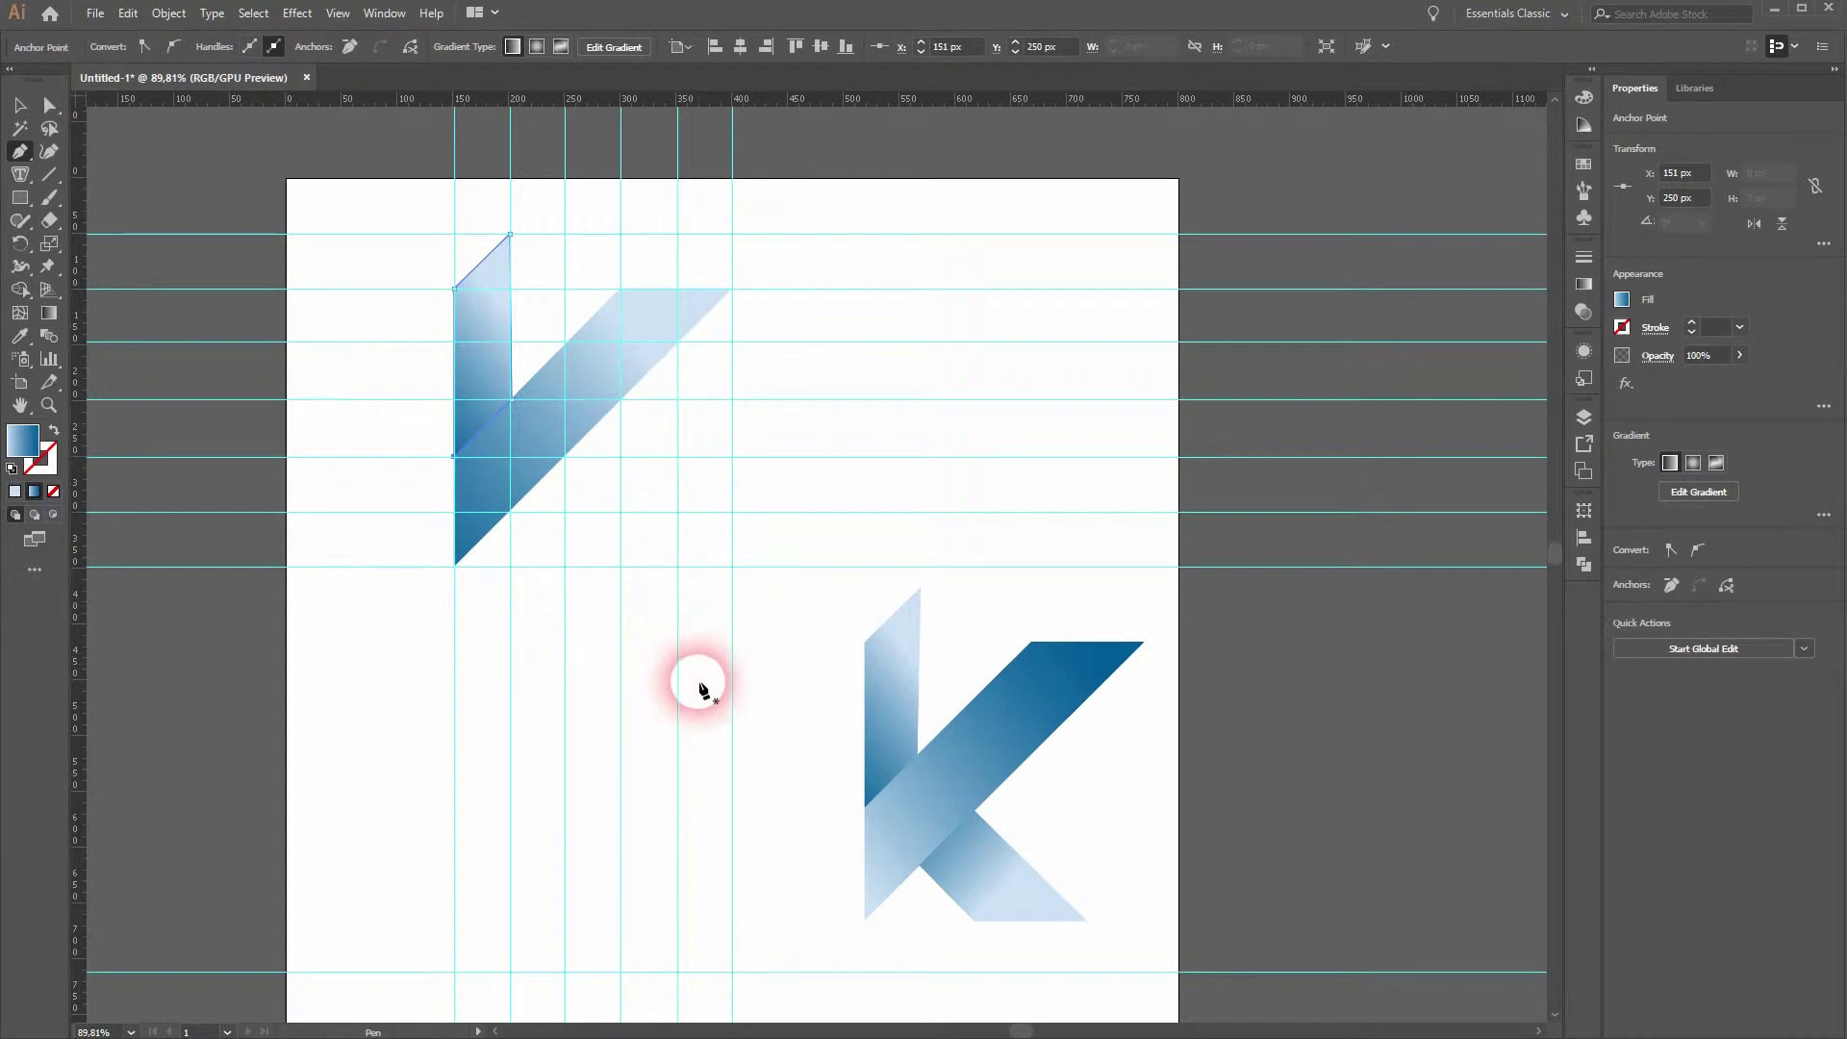
Draw the K's lower leg as a closed Pen shape from about (400, 350) and (300, 350) px up to the diagonal stroke's lower edge
left_click(733, 568)
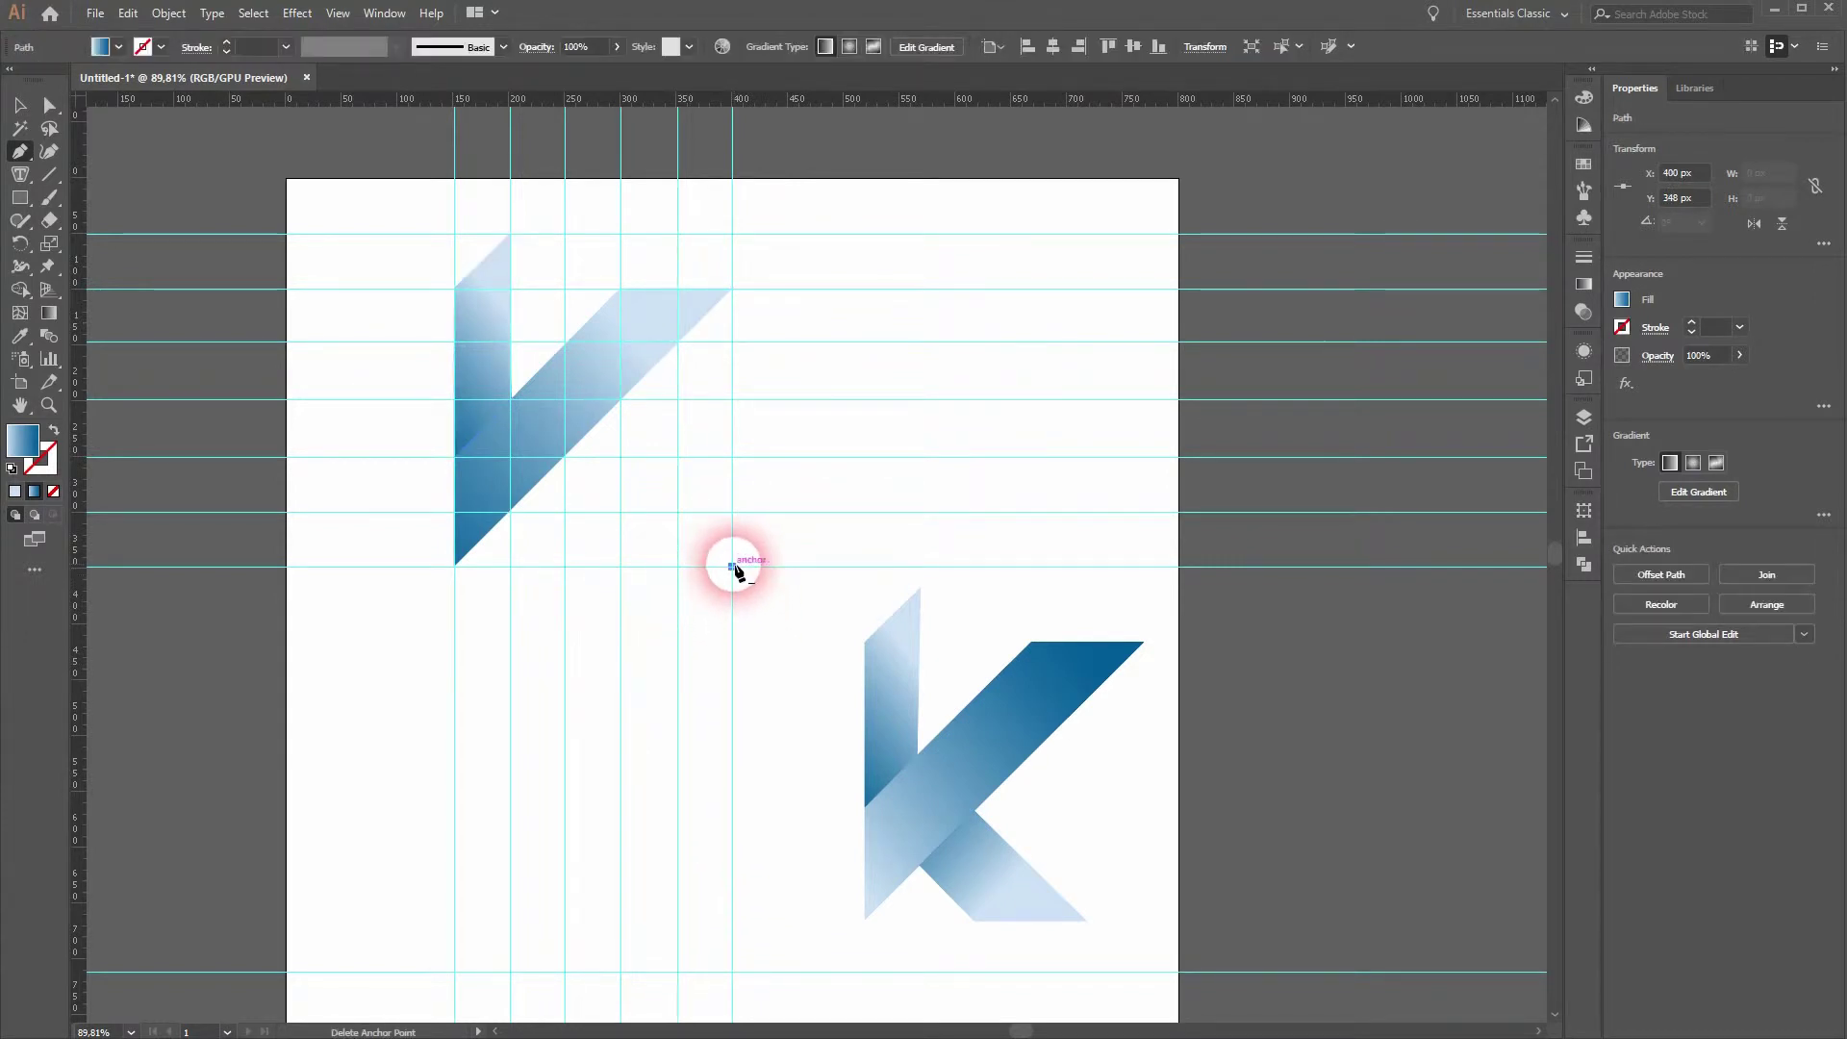
left_click(620, 566)
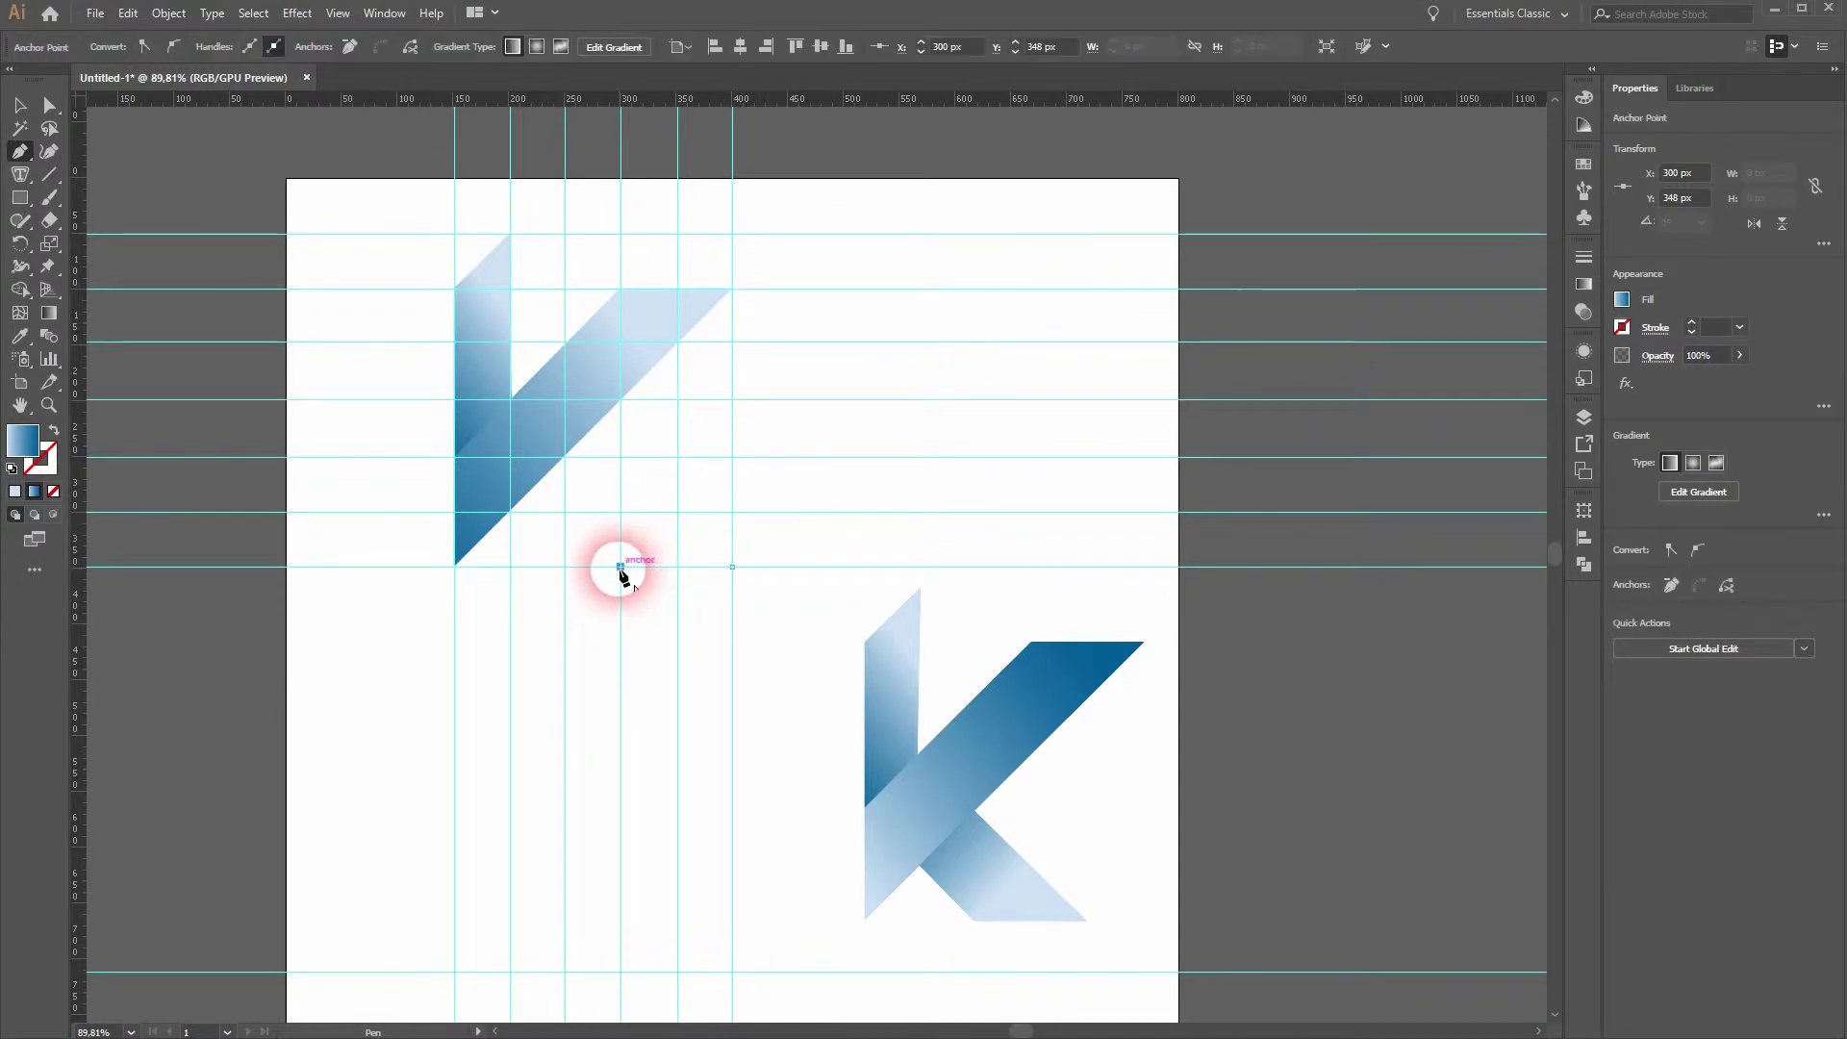
left_click(538, 488)
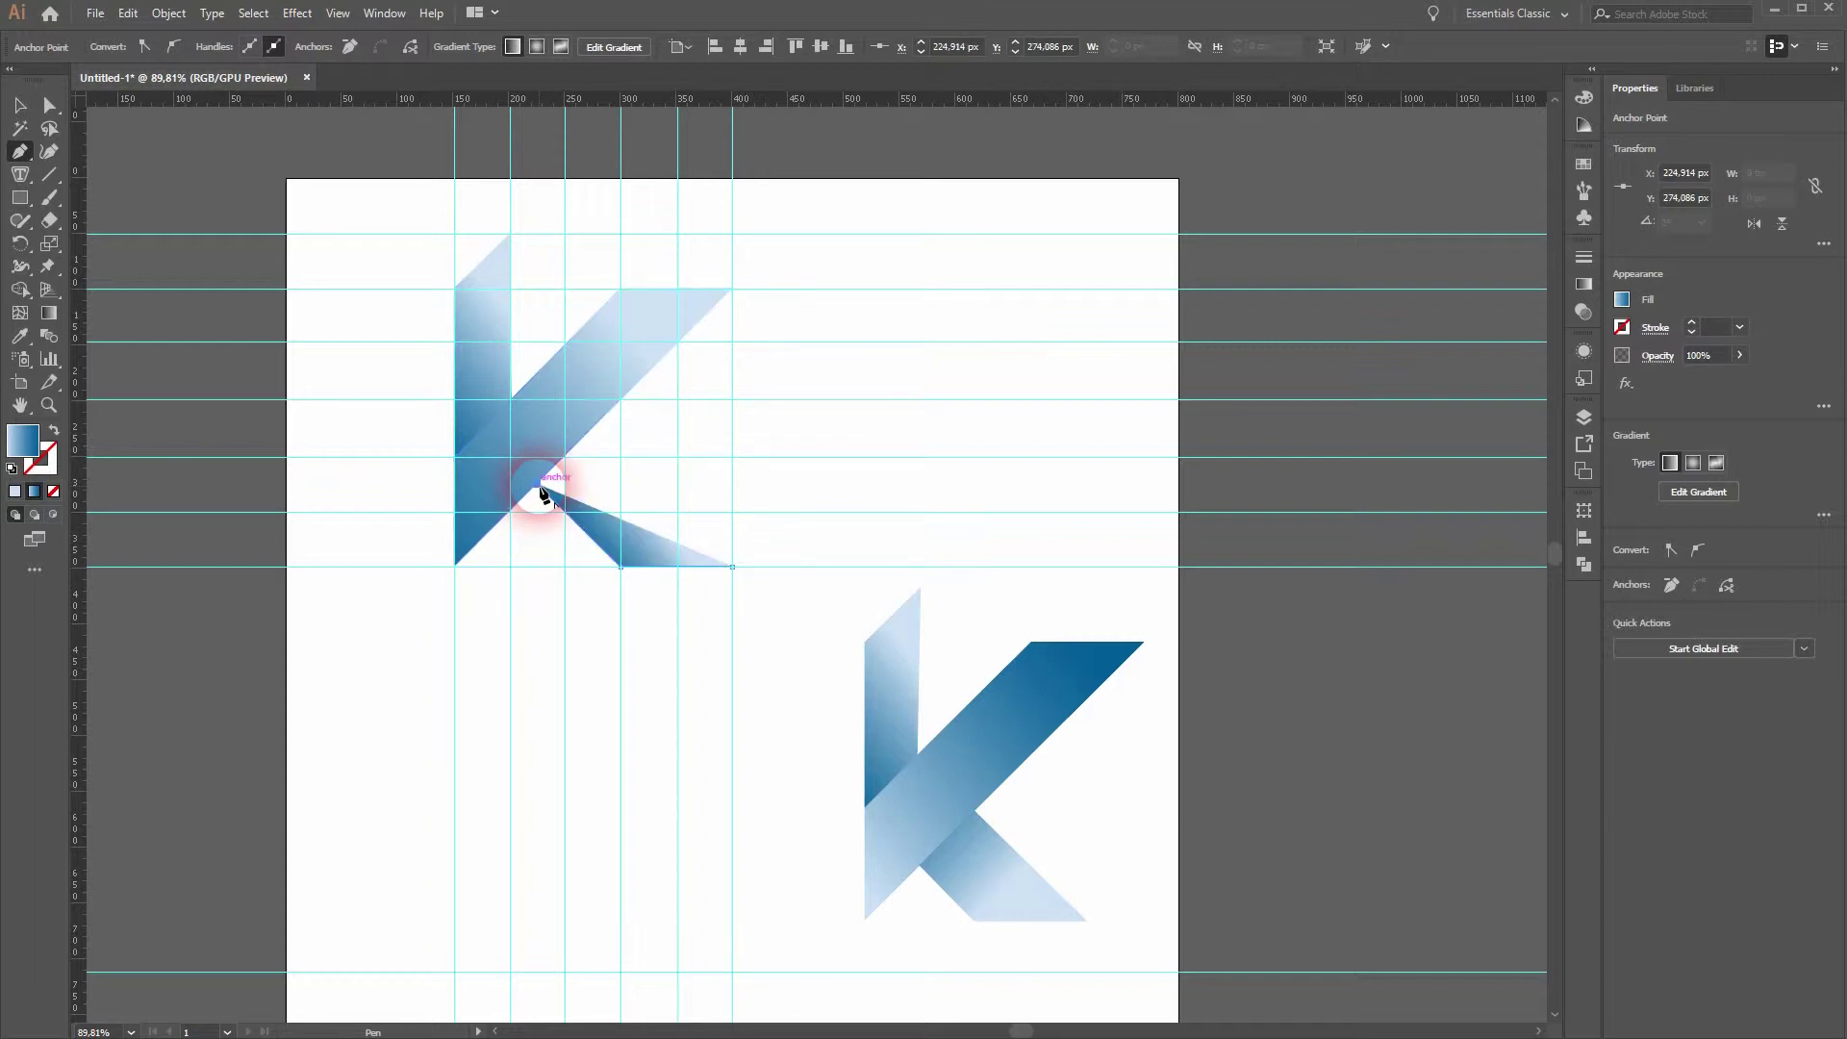
left_click(593, 427)
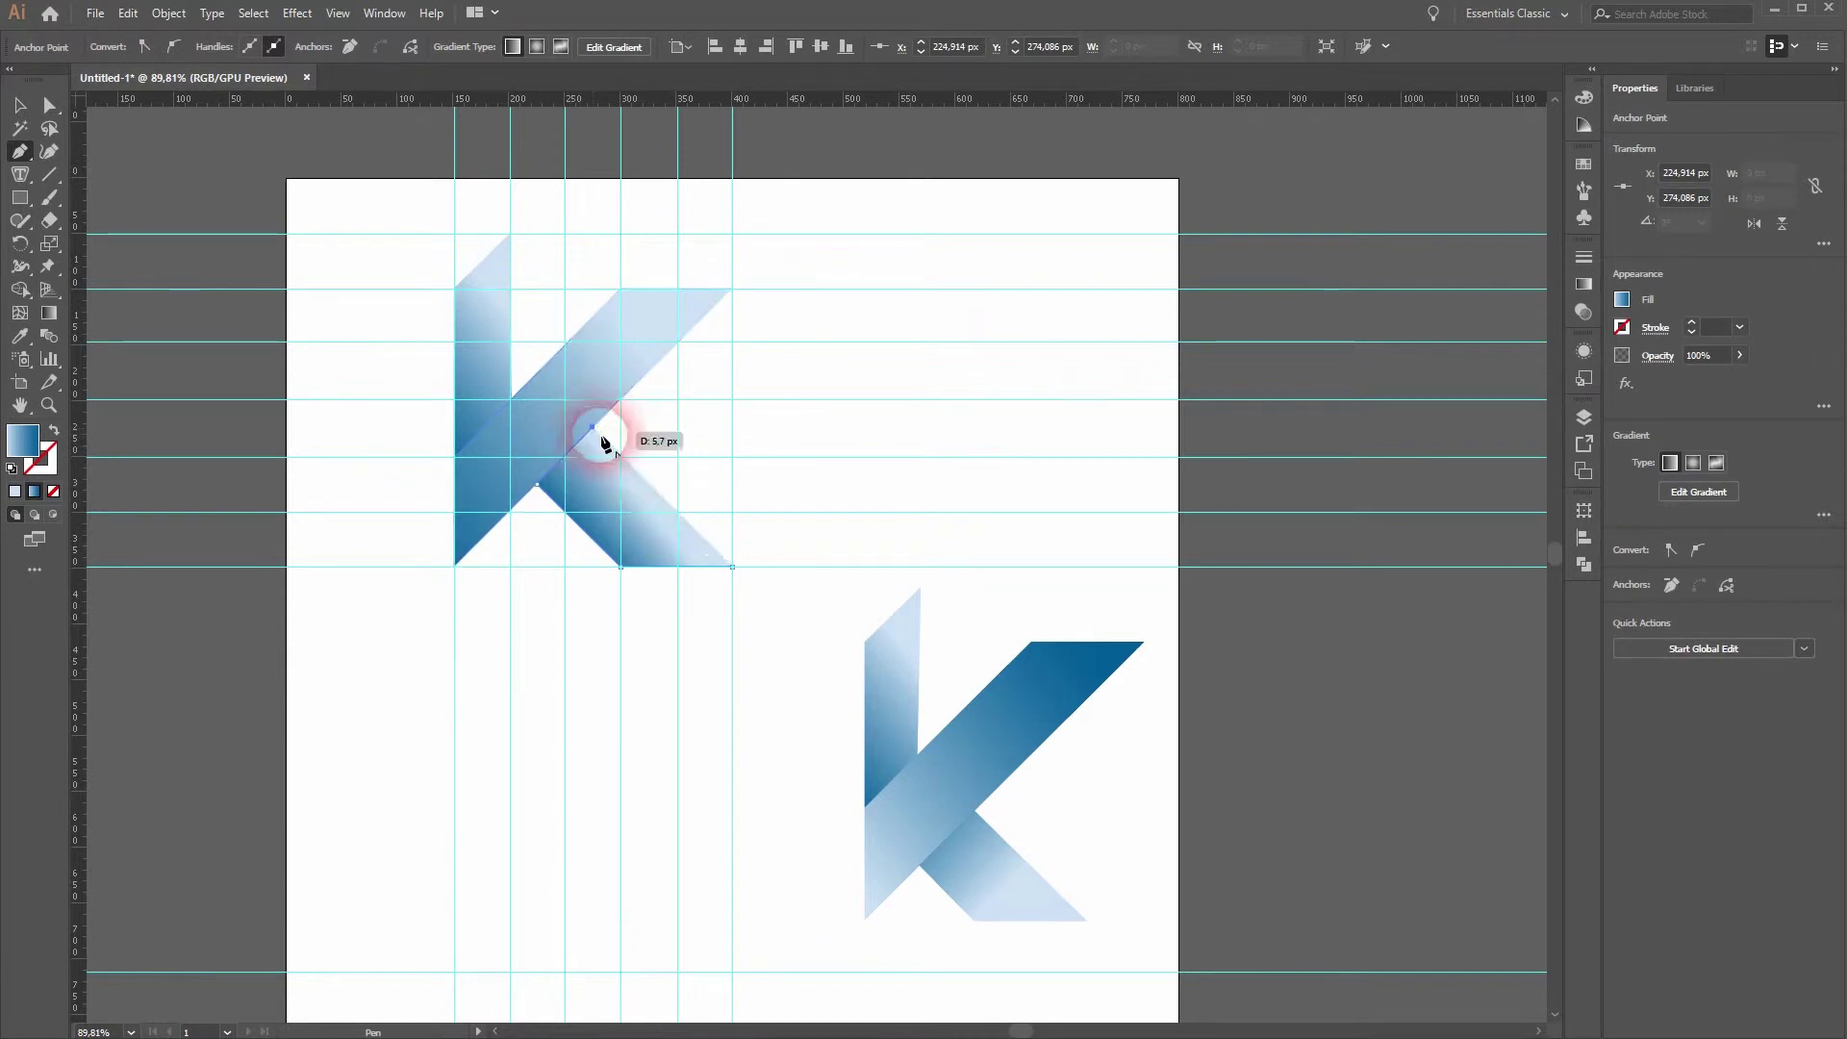
left_click(733, 566)
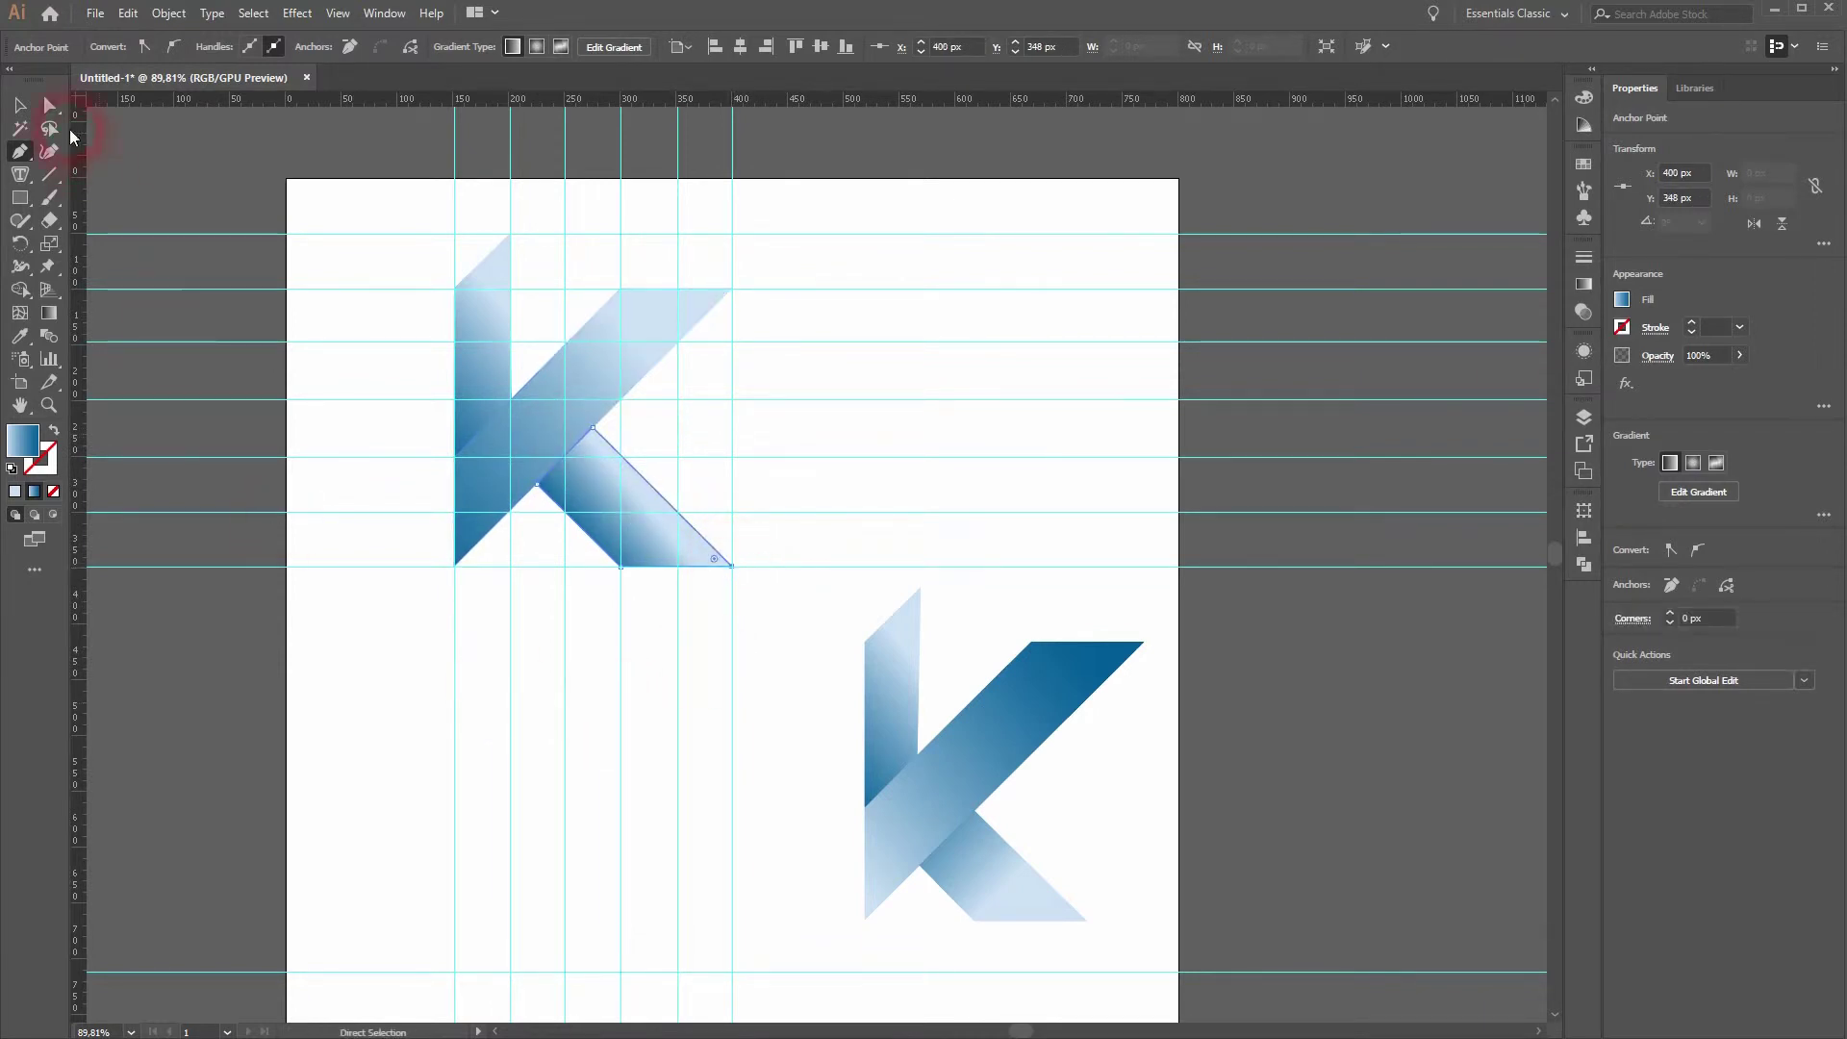
left_click(21, 106)
left_click(314, 741)
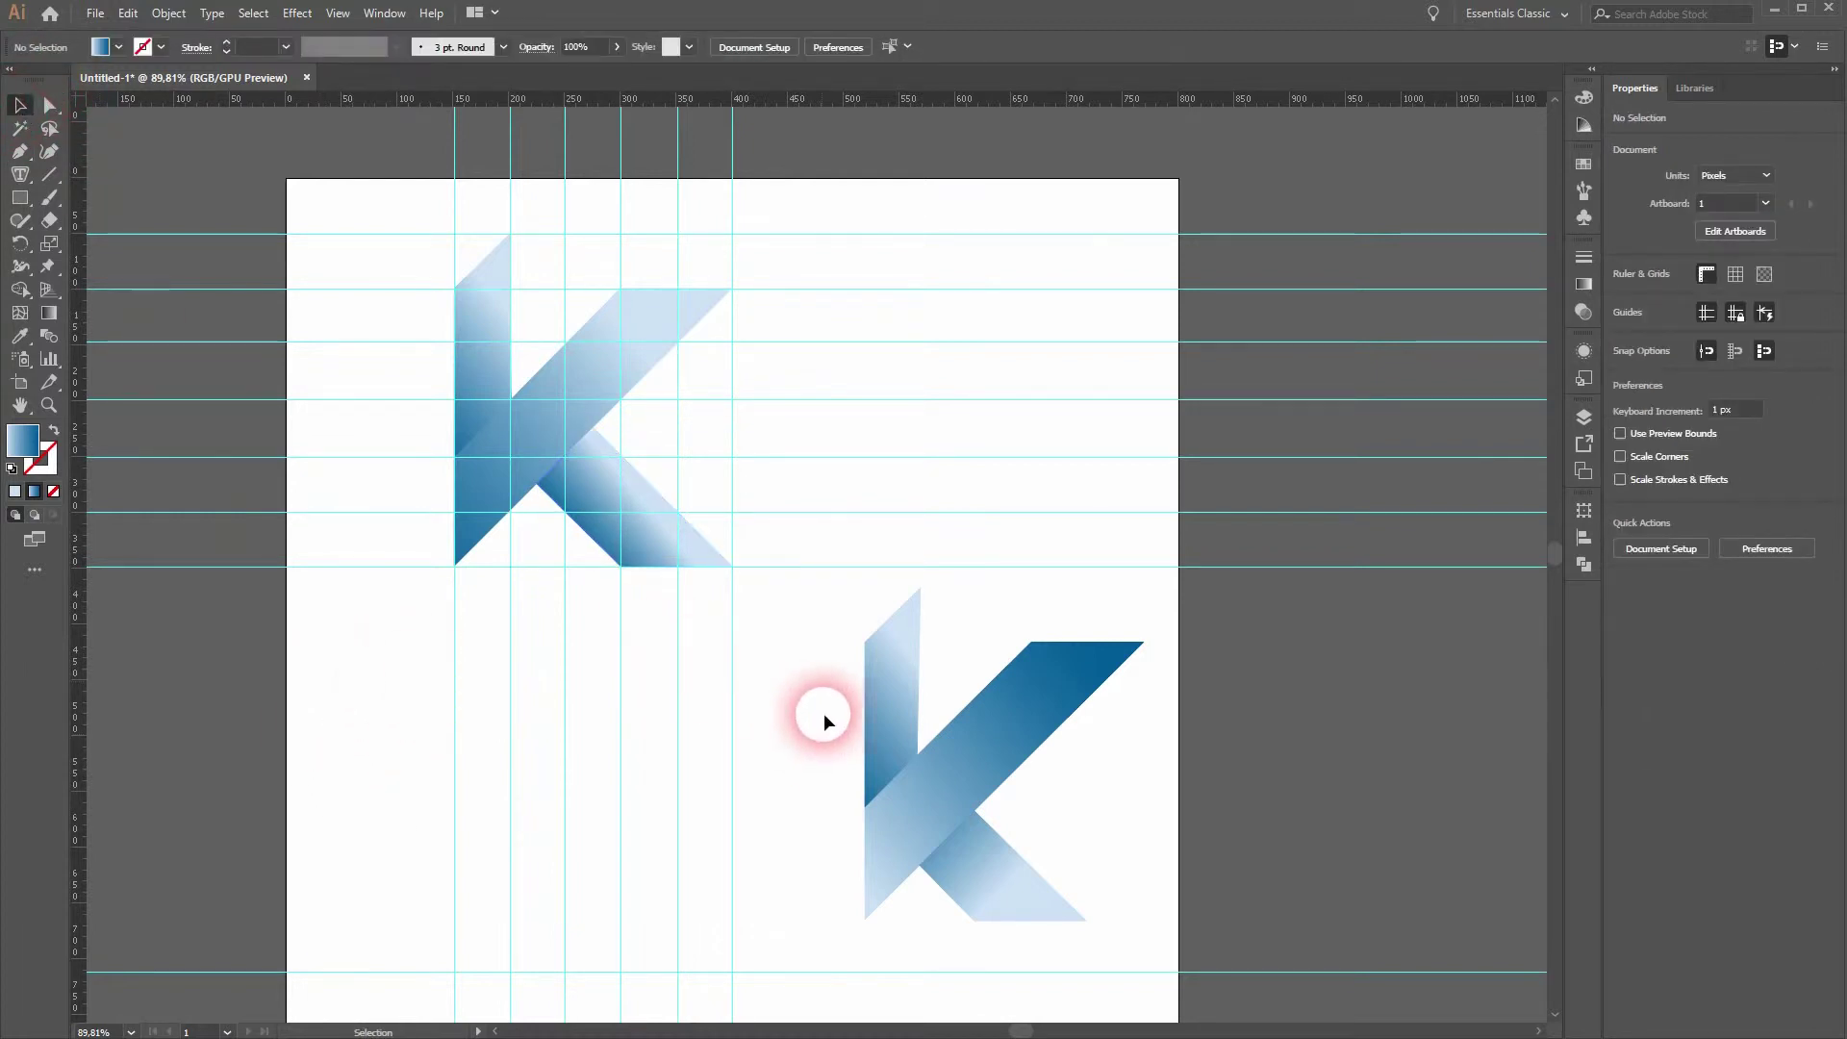
Try to widen the lower leg by moving its inner corner to about (200, 300) px and its bottom corner to about (250, 350) px
left_click(610, 473)
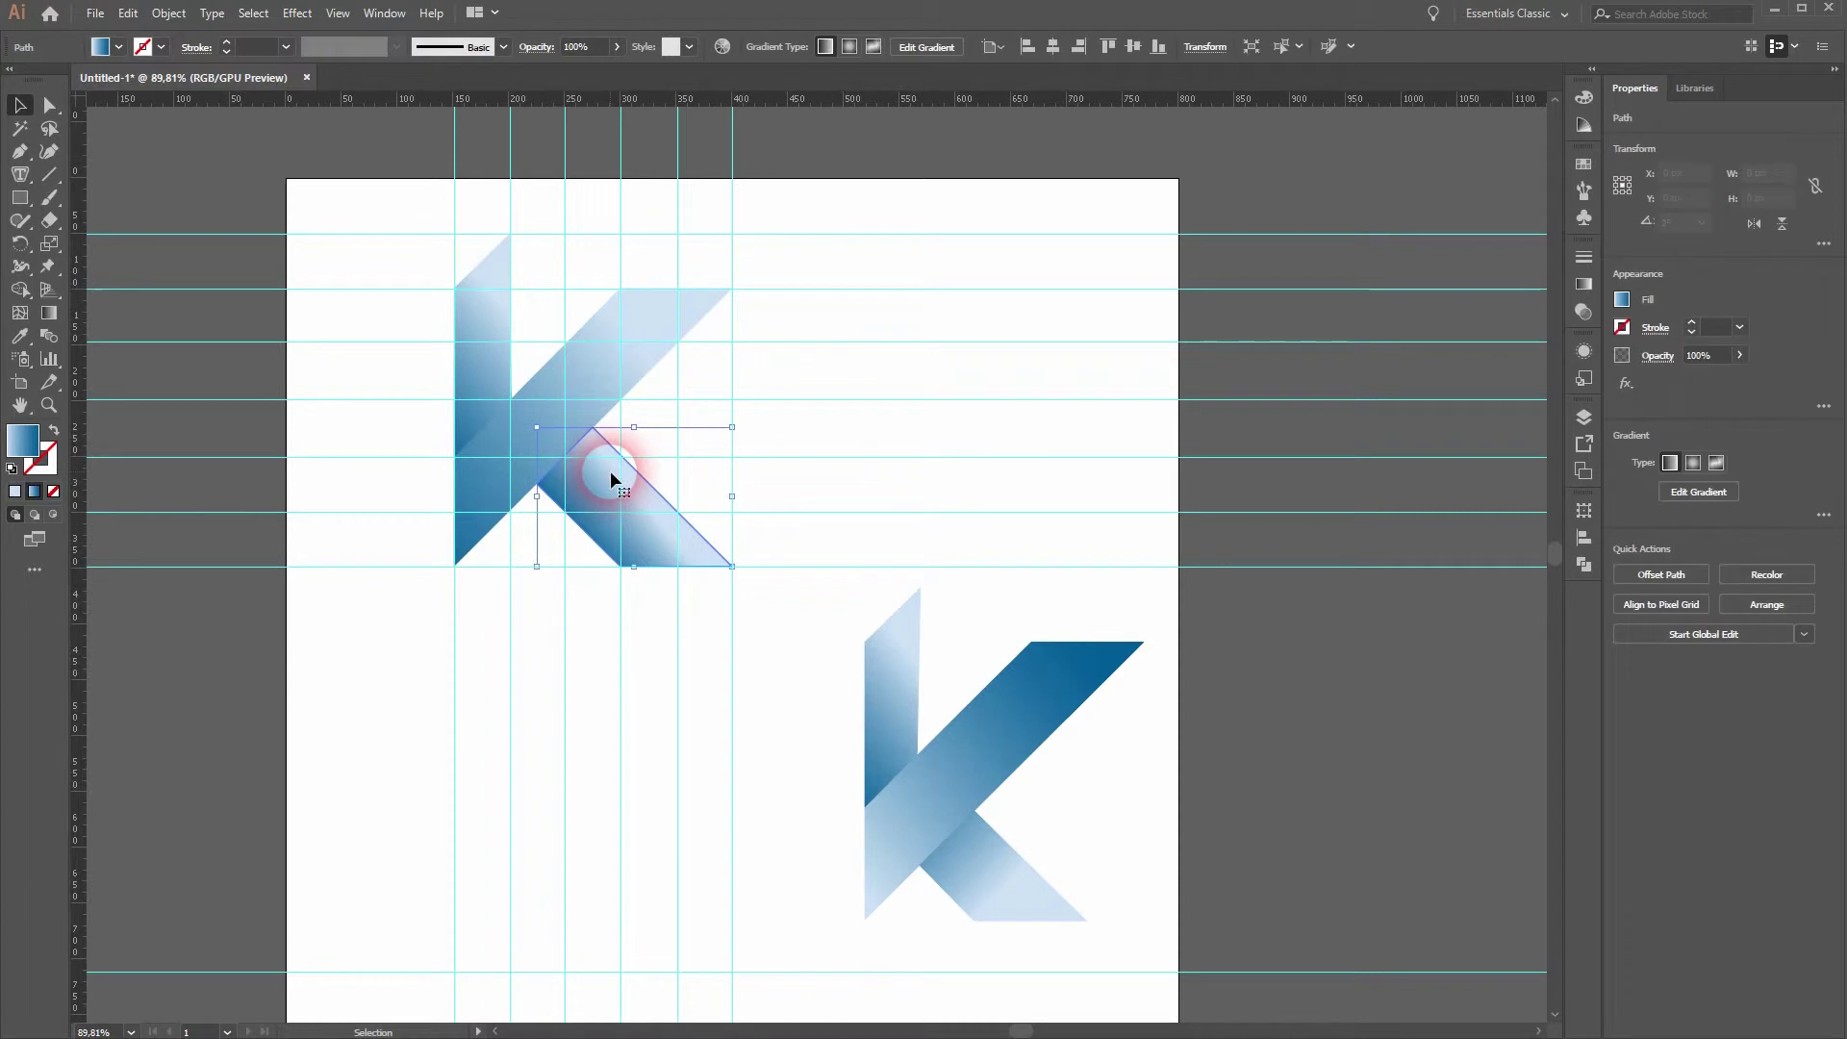
left_click(45, 106)
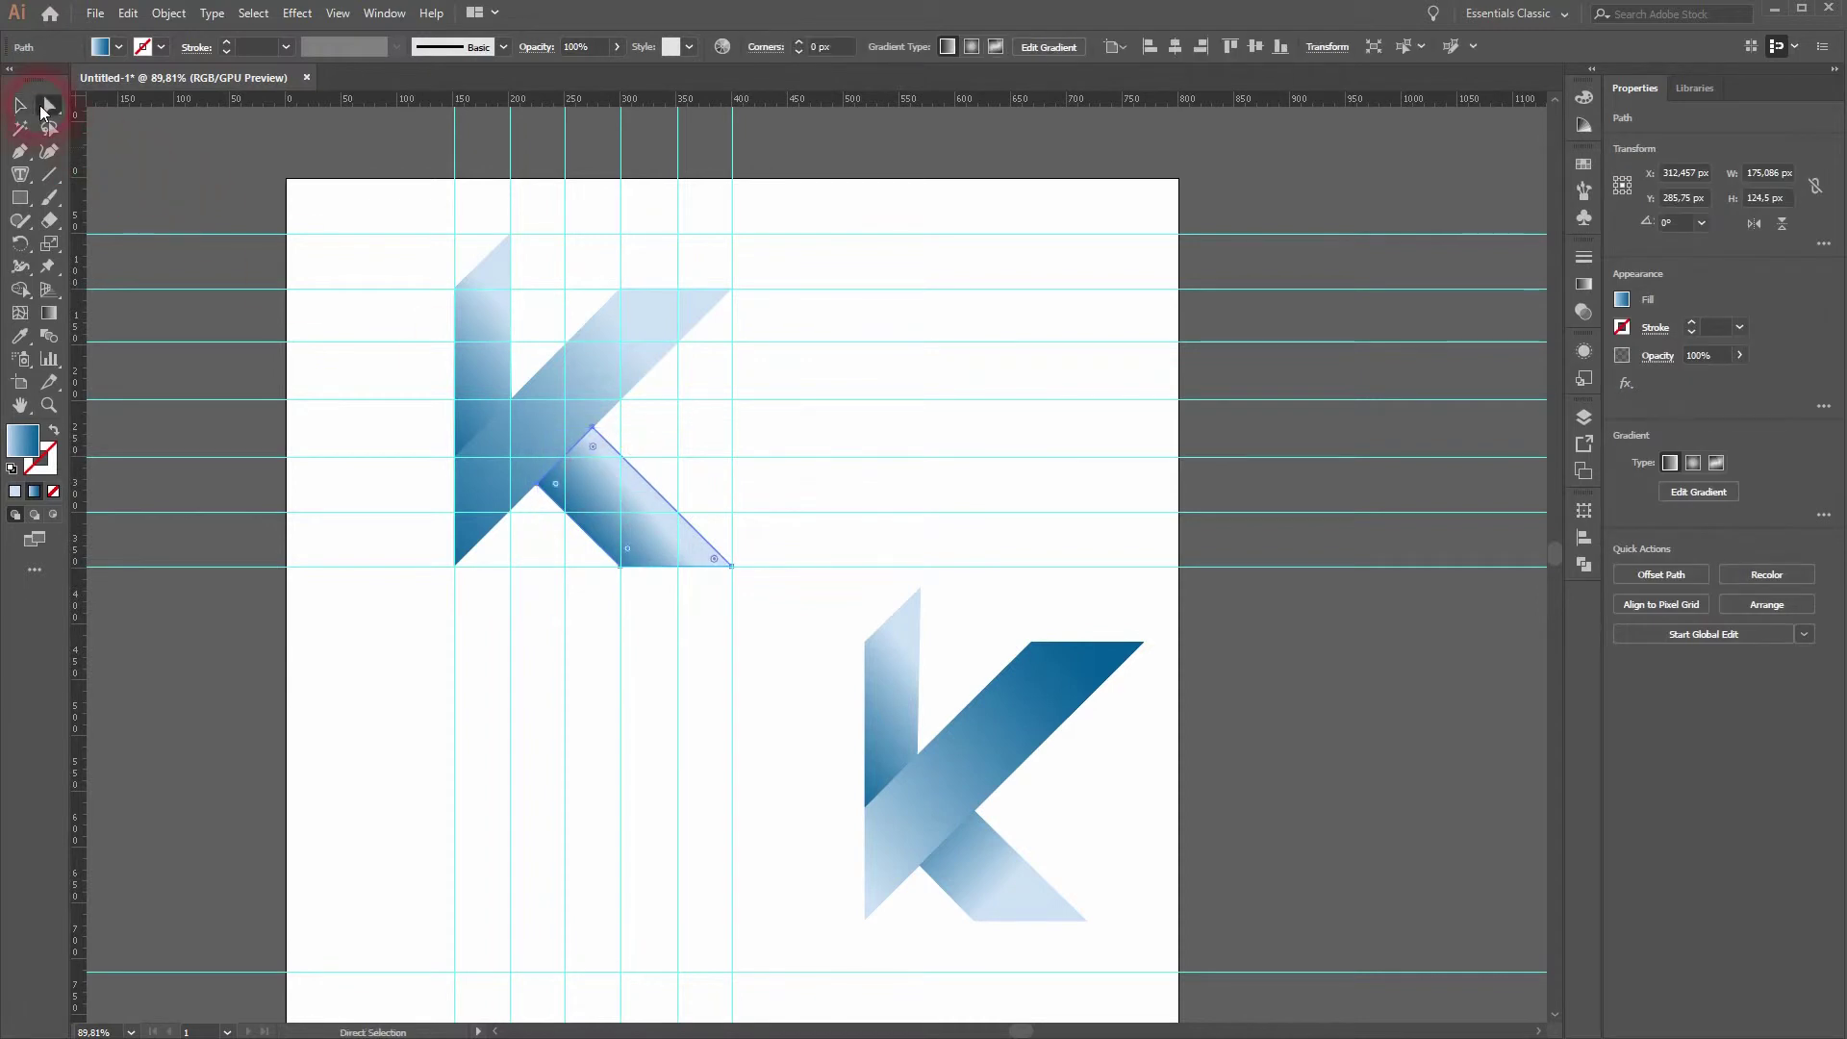
left_click(540, 491)
left_click_drag(537, 489, 511, 519)
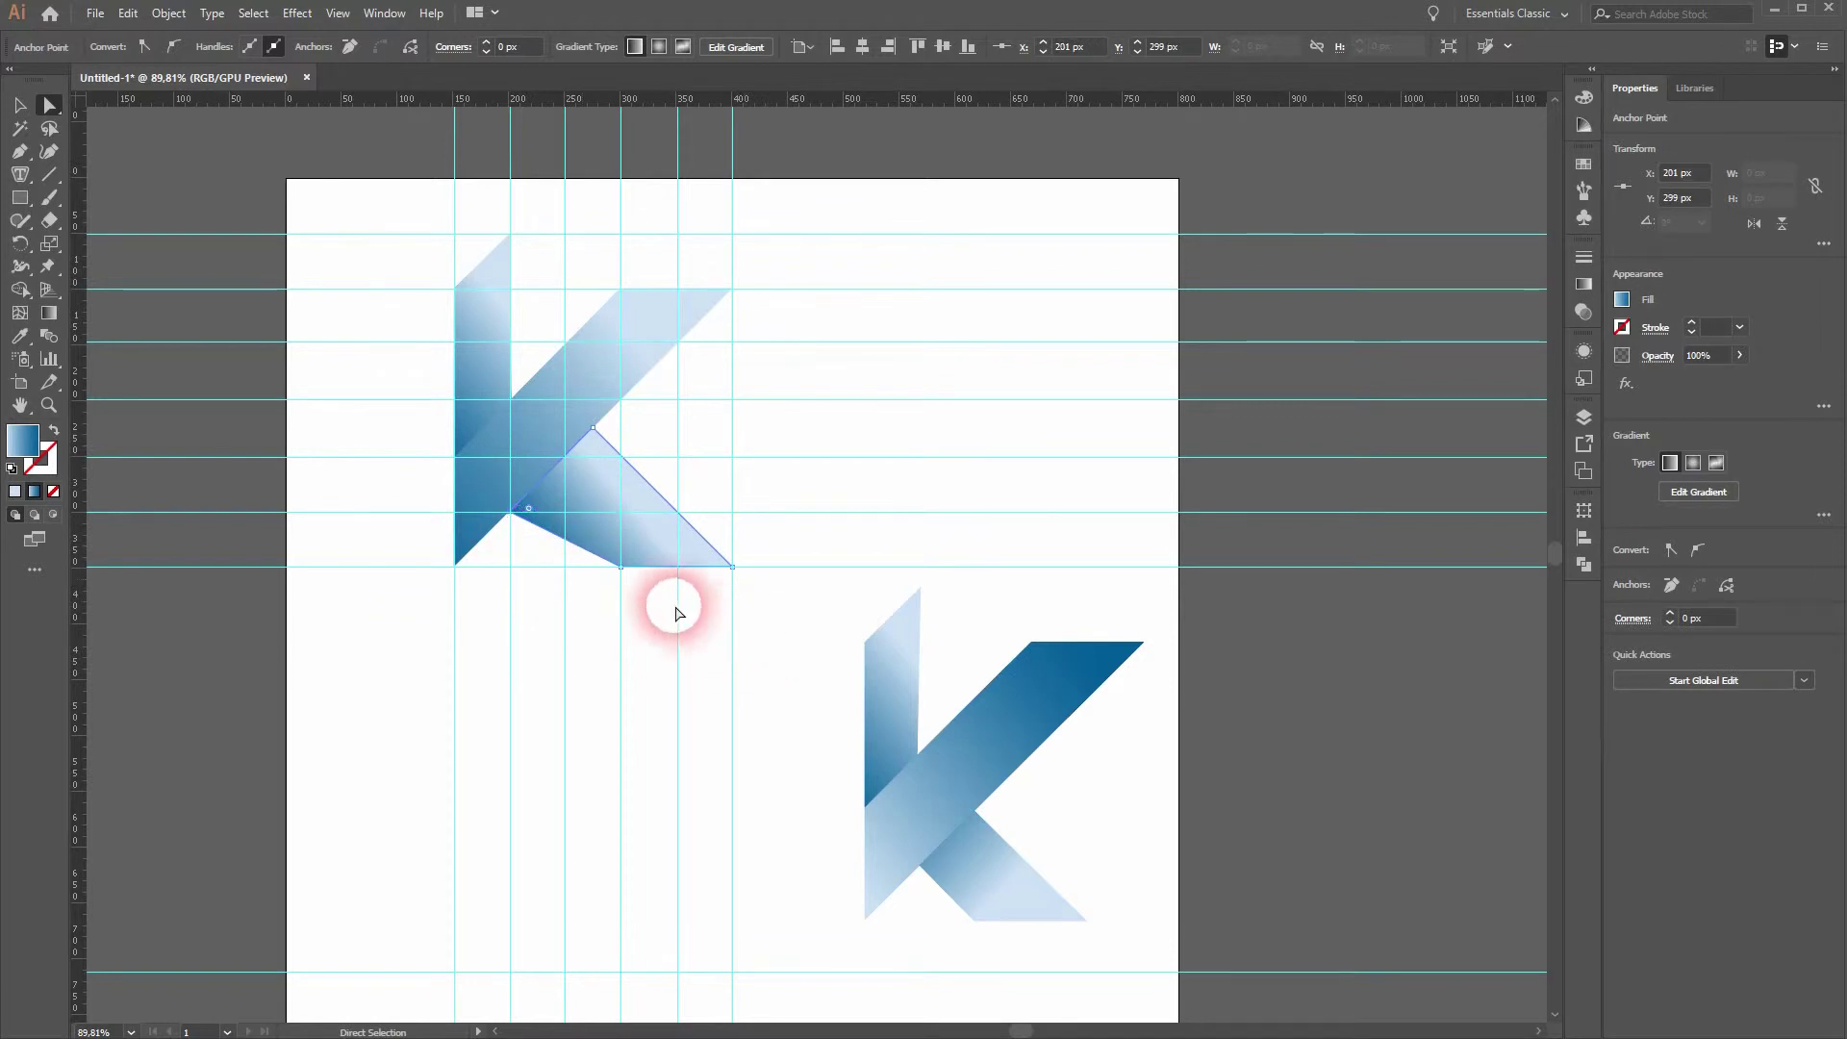
left_click_drag(621, 574, 566, 575)
left_click(810, 673)
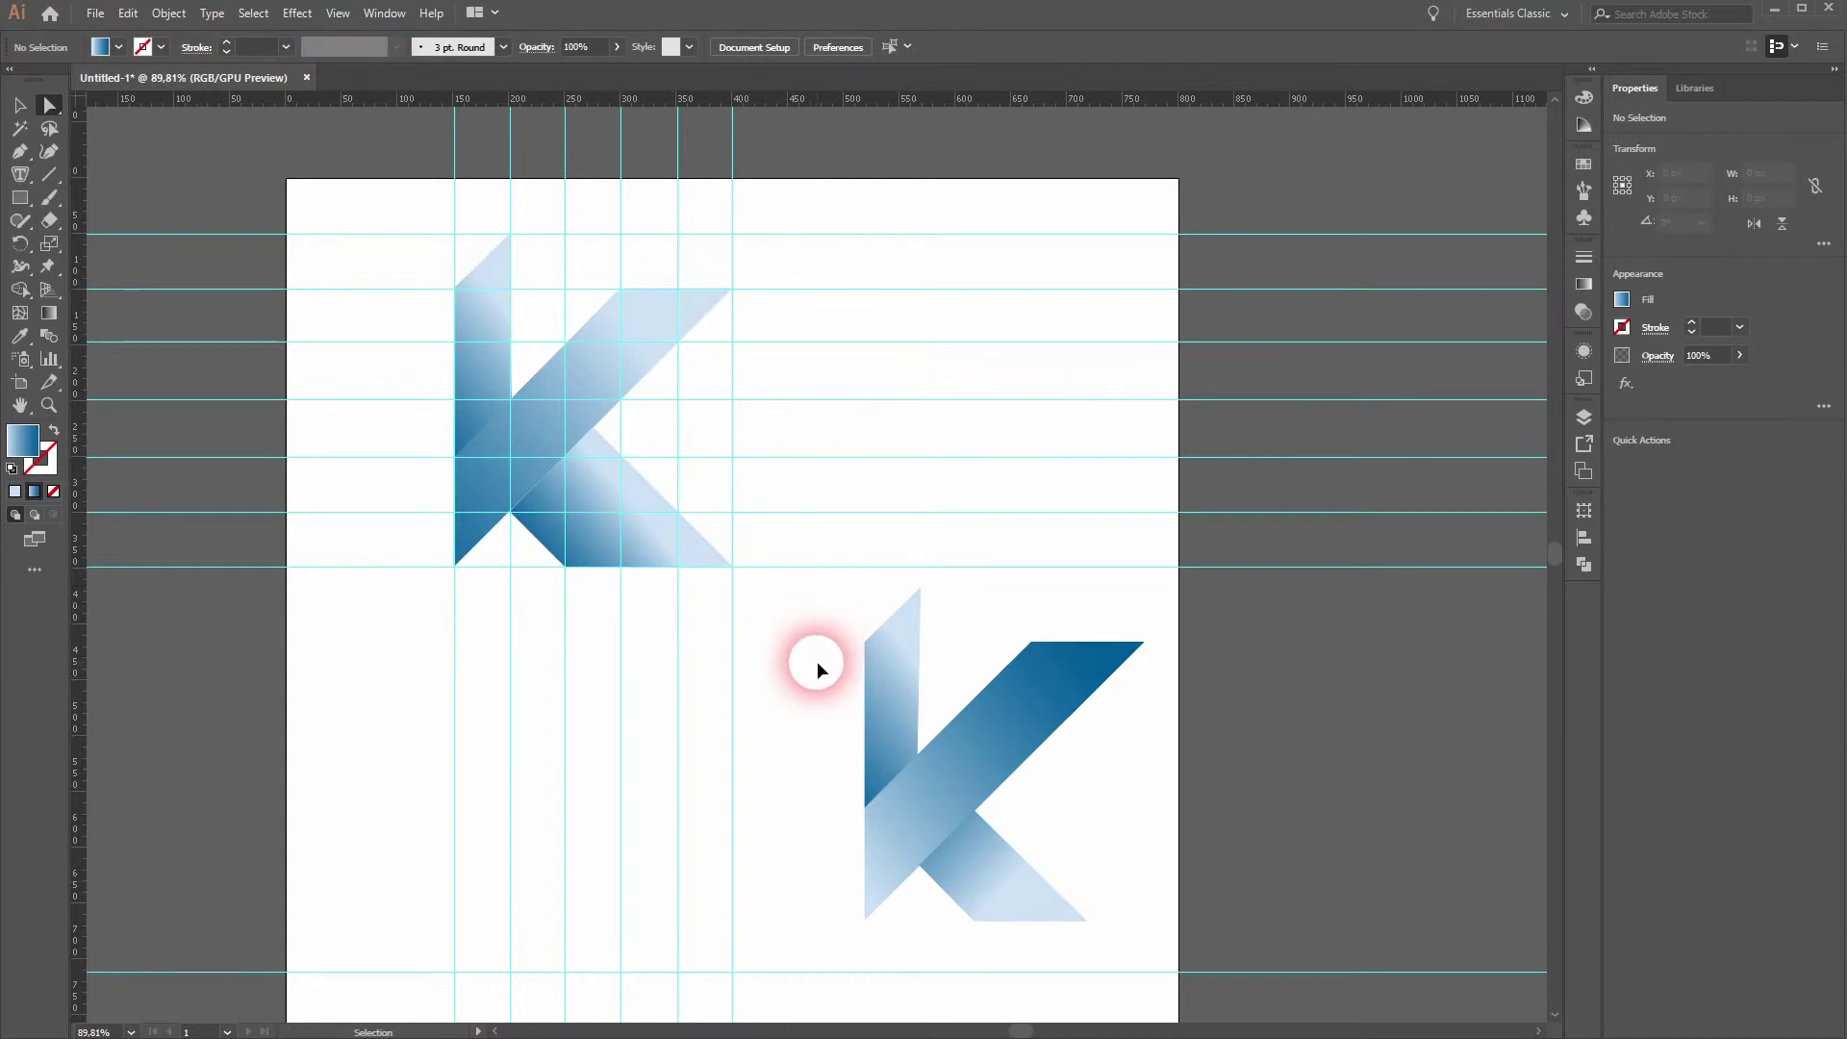
Undo the two corner moves on the lower leg and deselect it
key("ctrl+z")
key("ctrl+z")
left_click(777, 681)
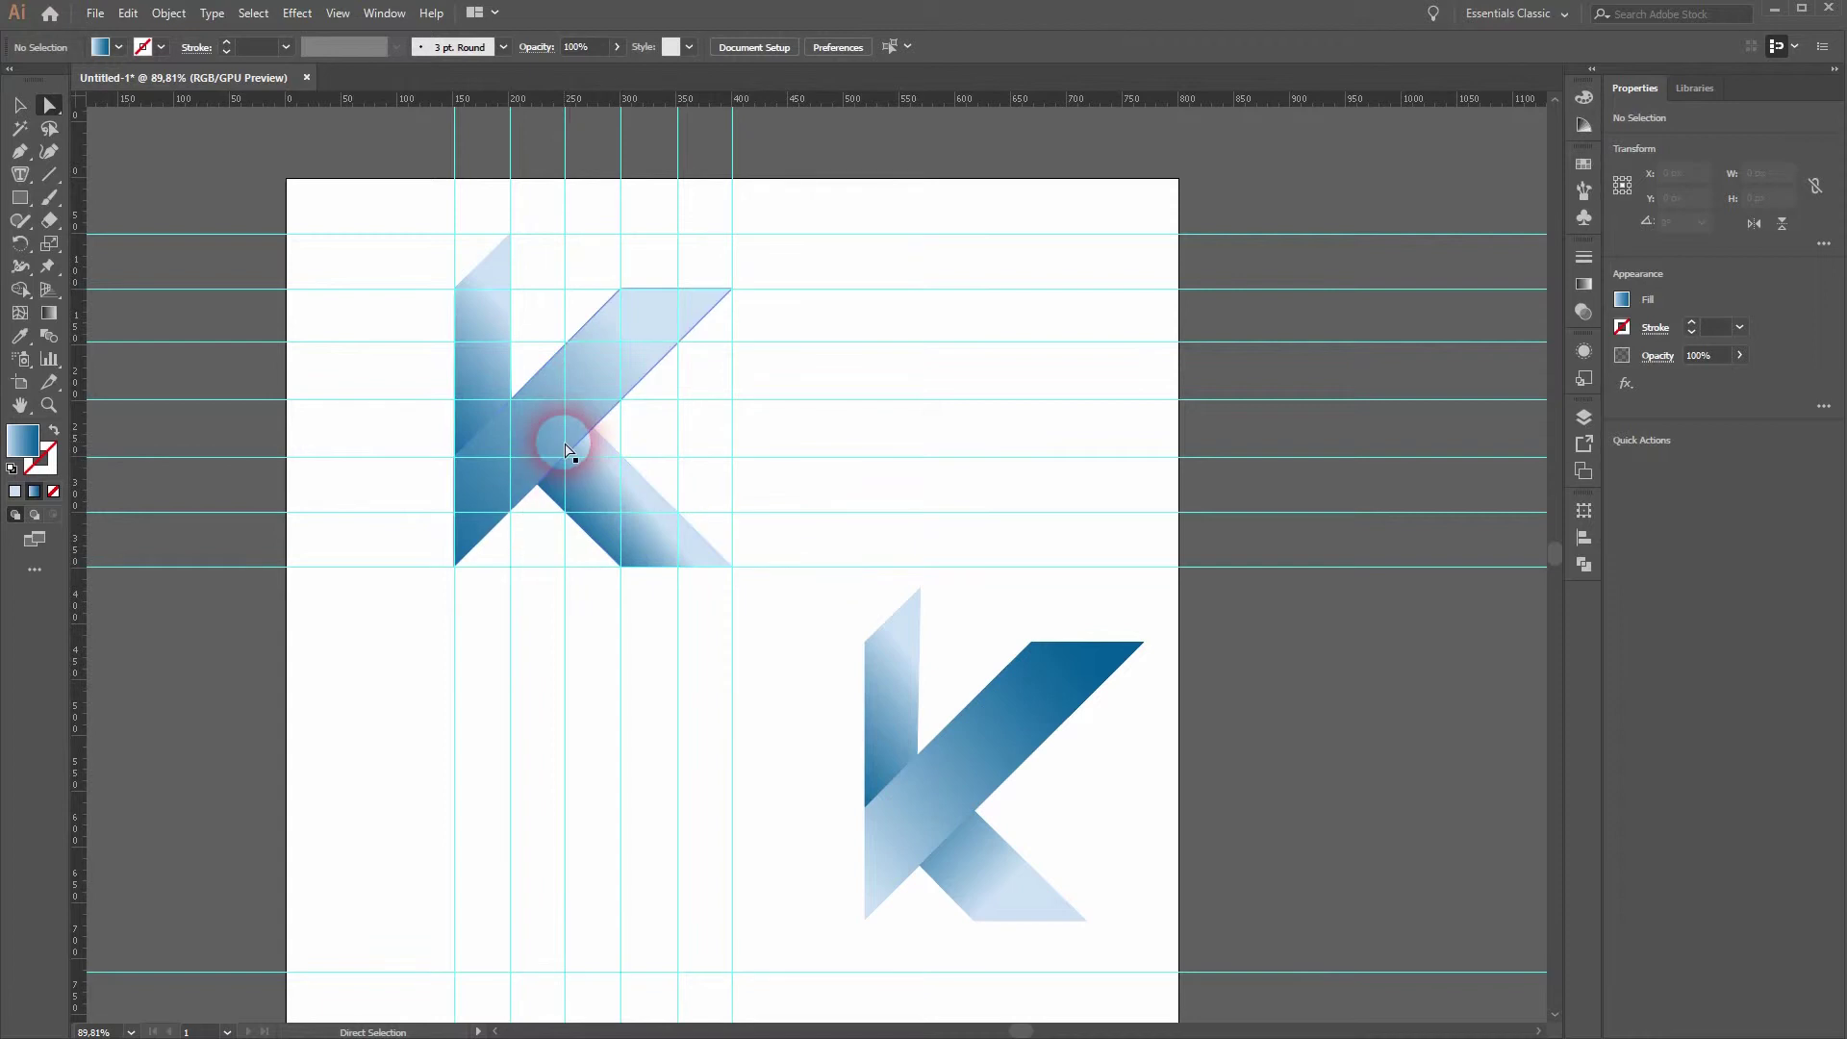
Clear all guides from the document
left_click(338, 13)
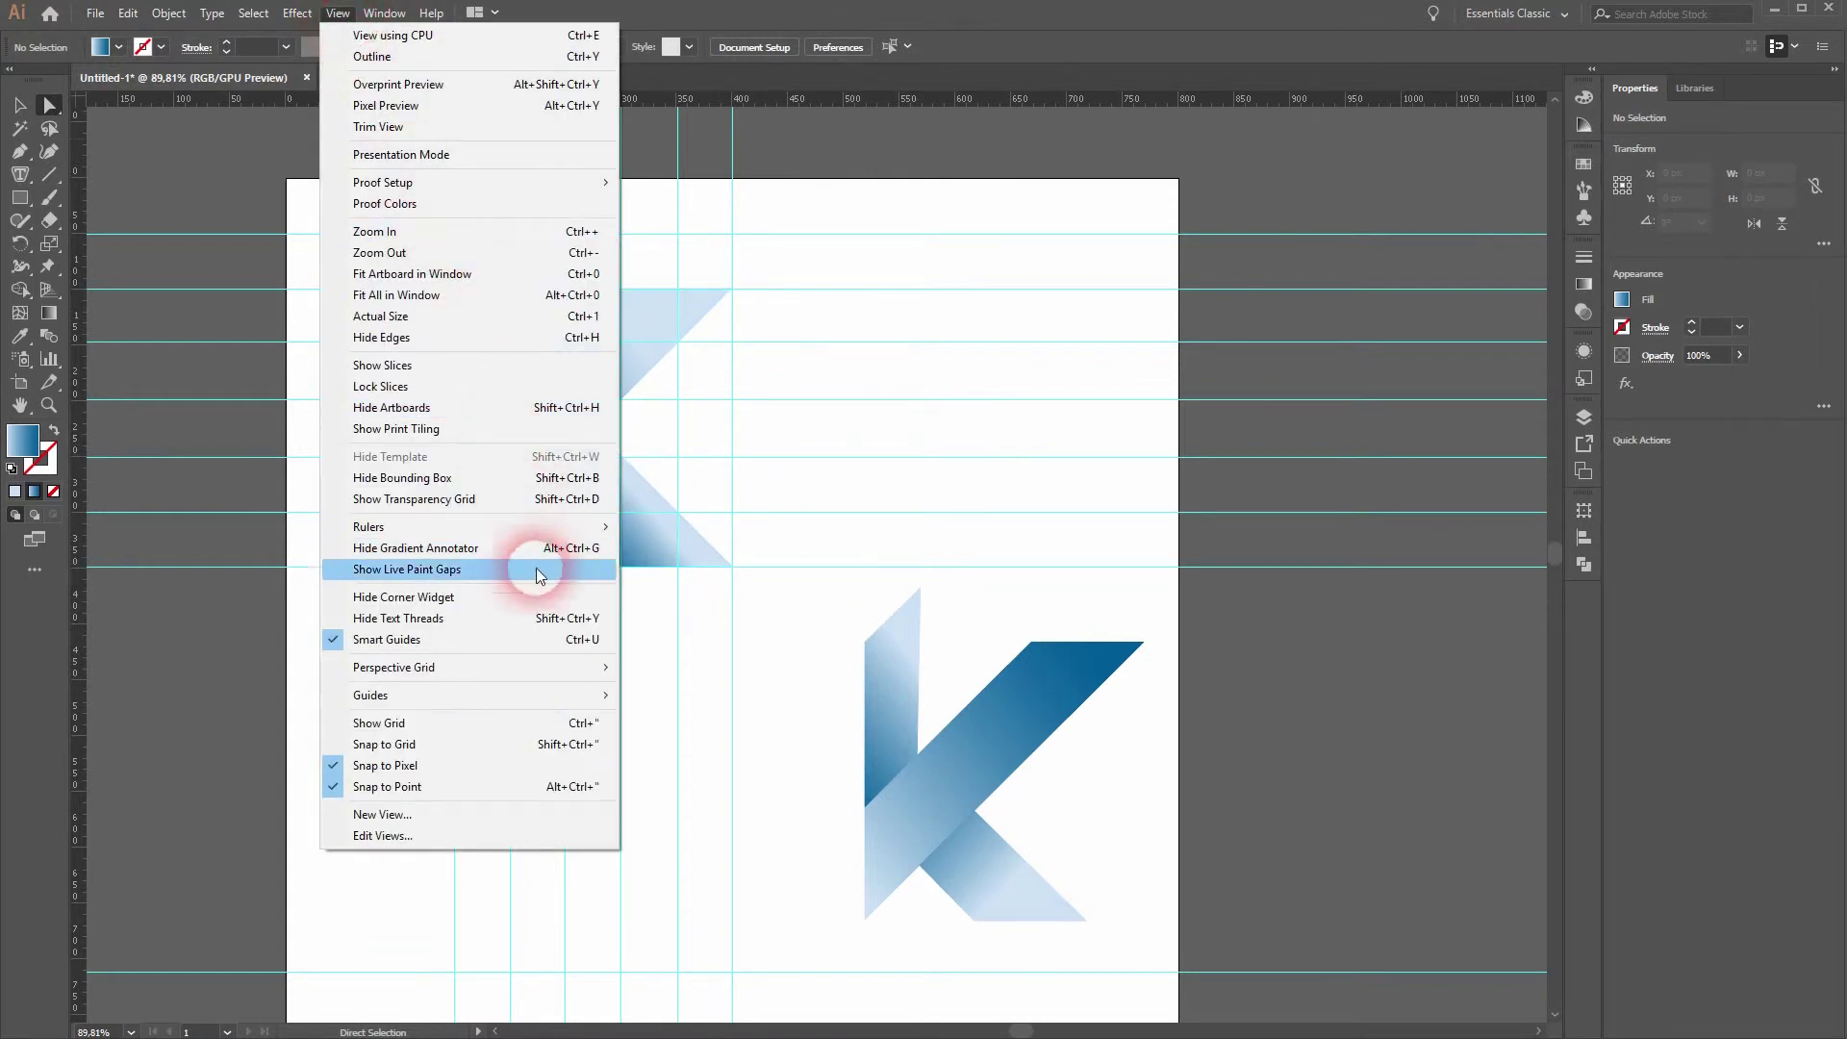
mouse_move(581, 706)
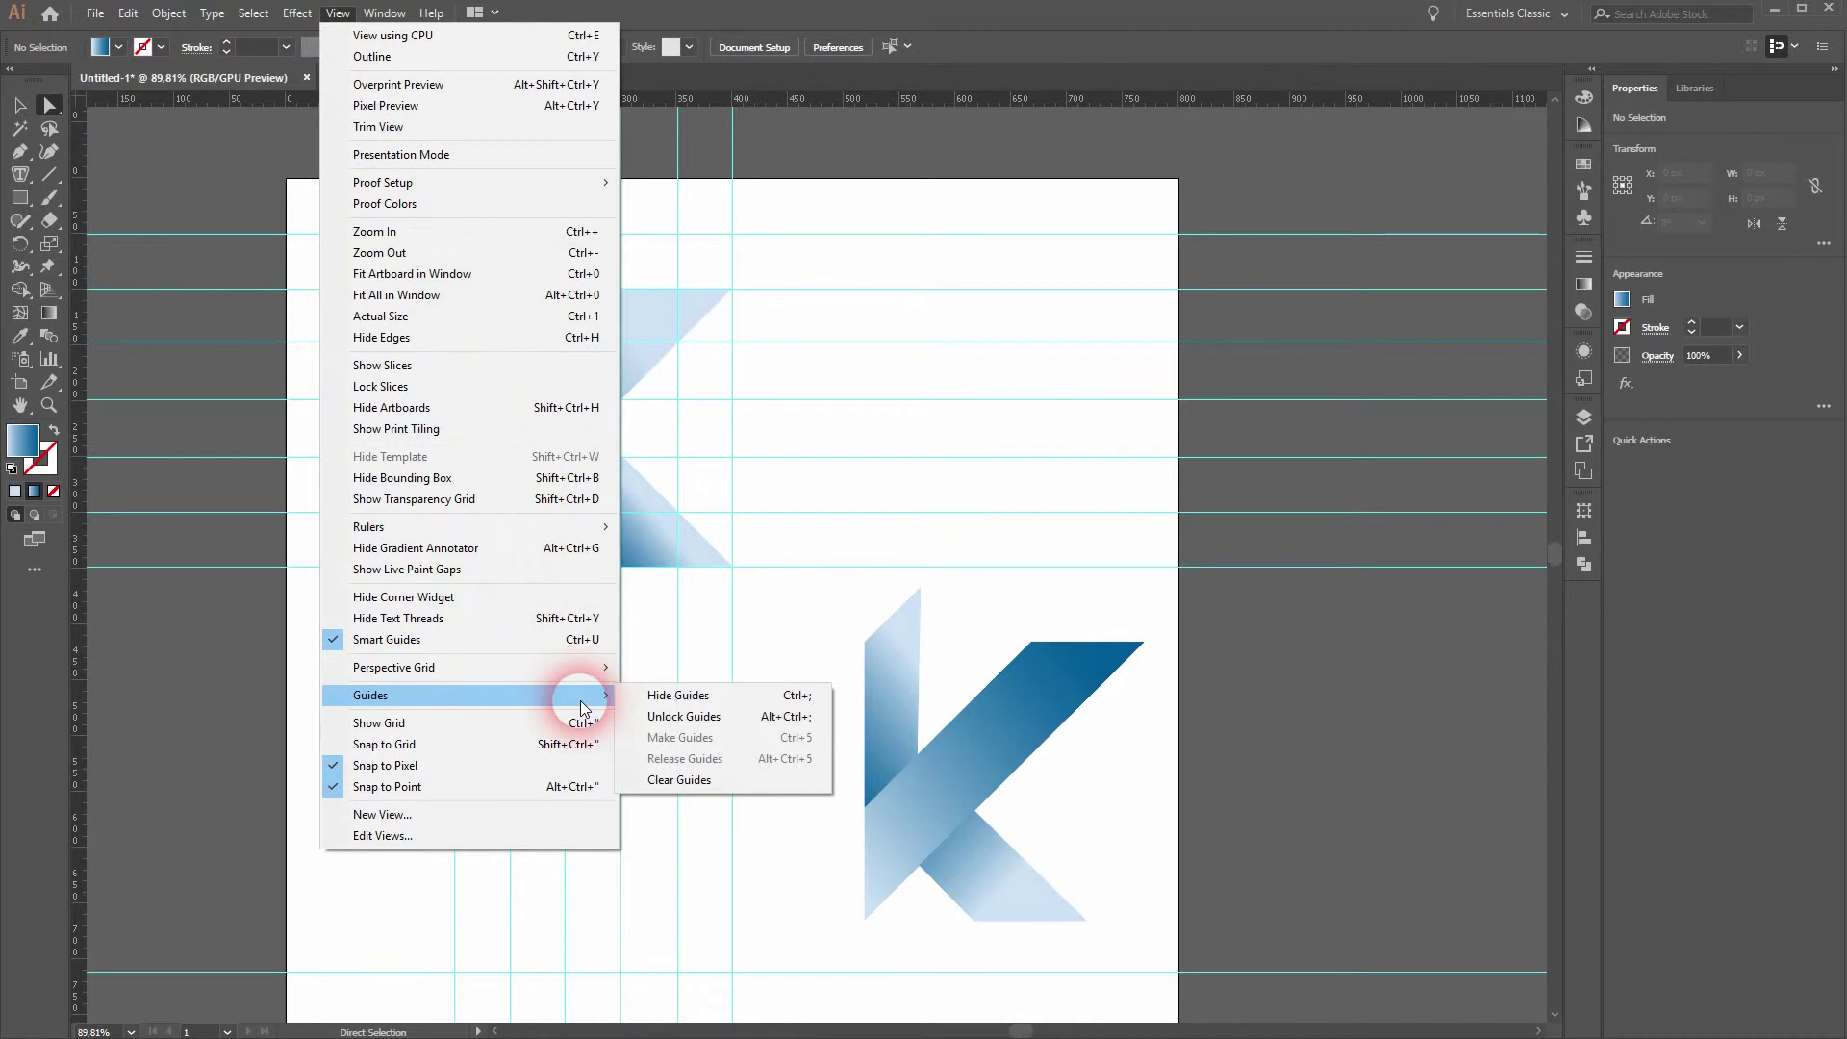
left_click(712, 781)
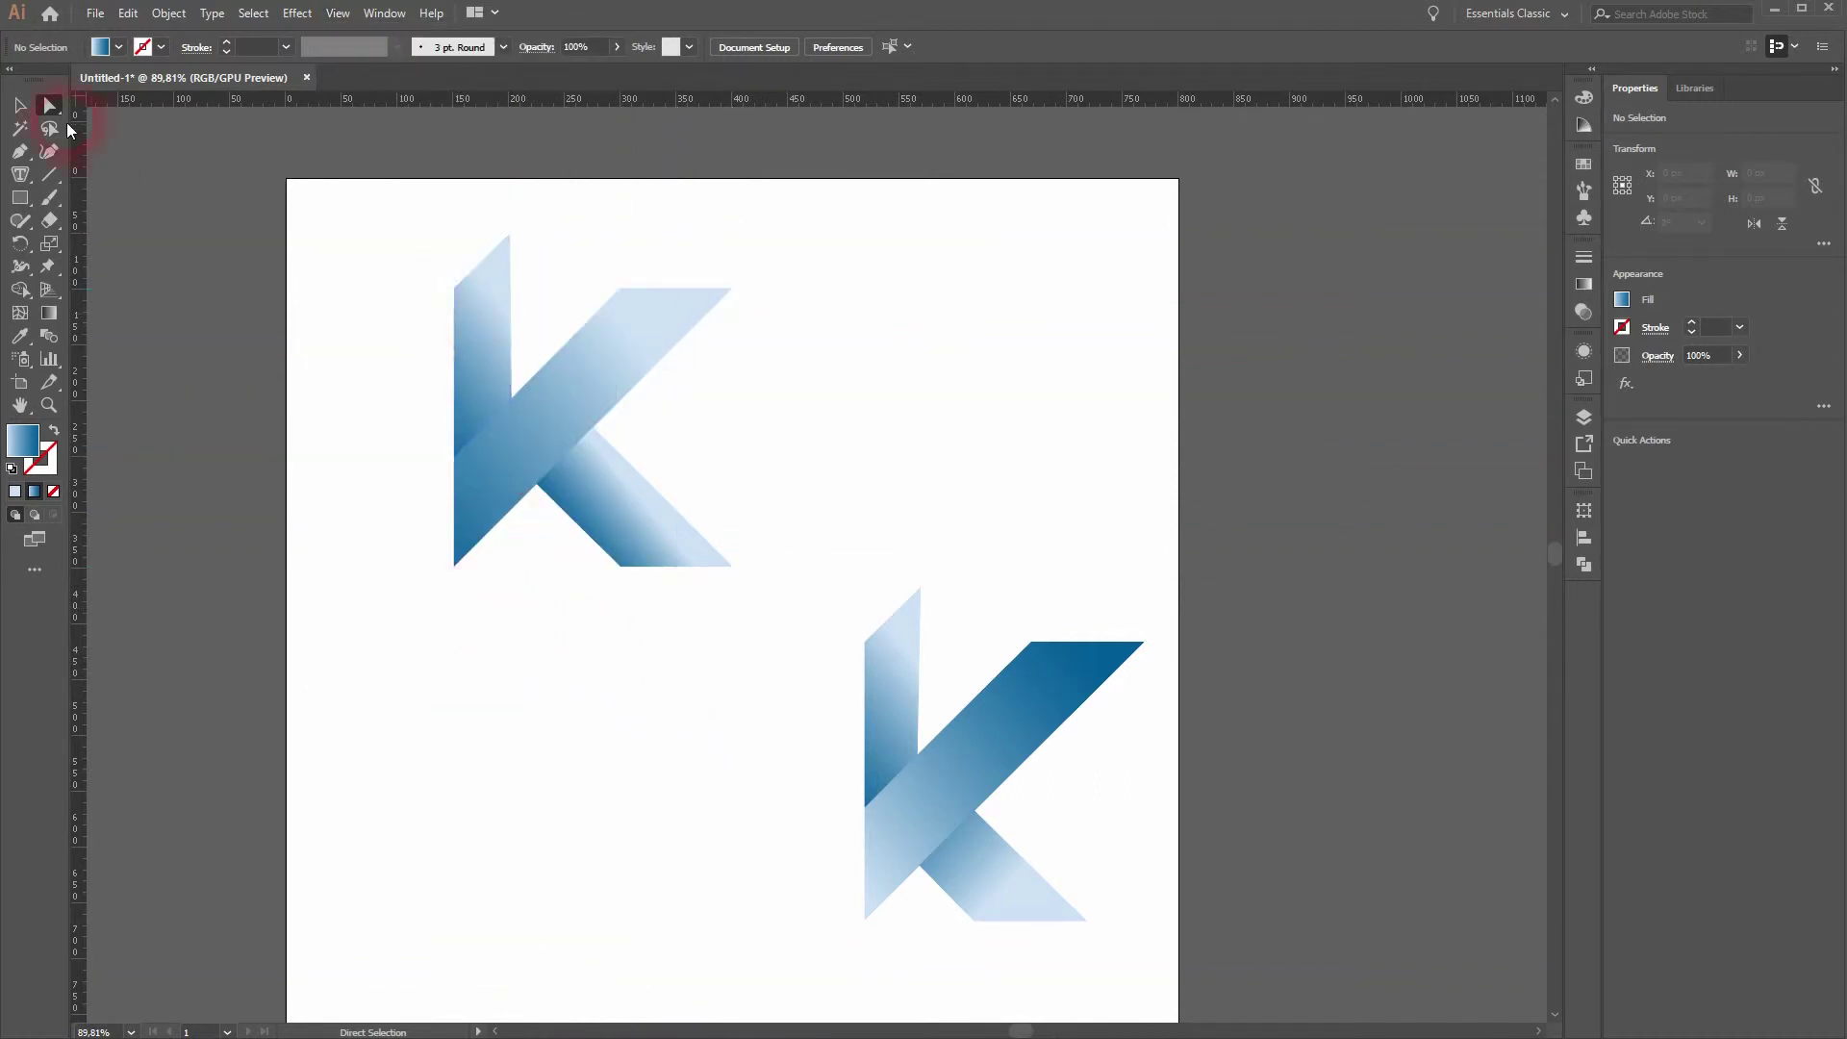
Apply the Sky preset gradient to the lower leg of the newly drawn K
left_click(19, 104)
left_click(308, 382)
left_click(621, 511)
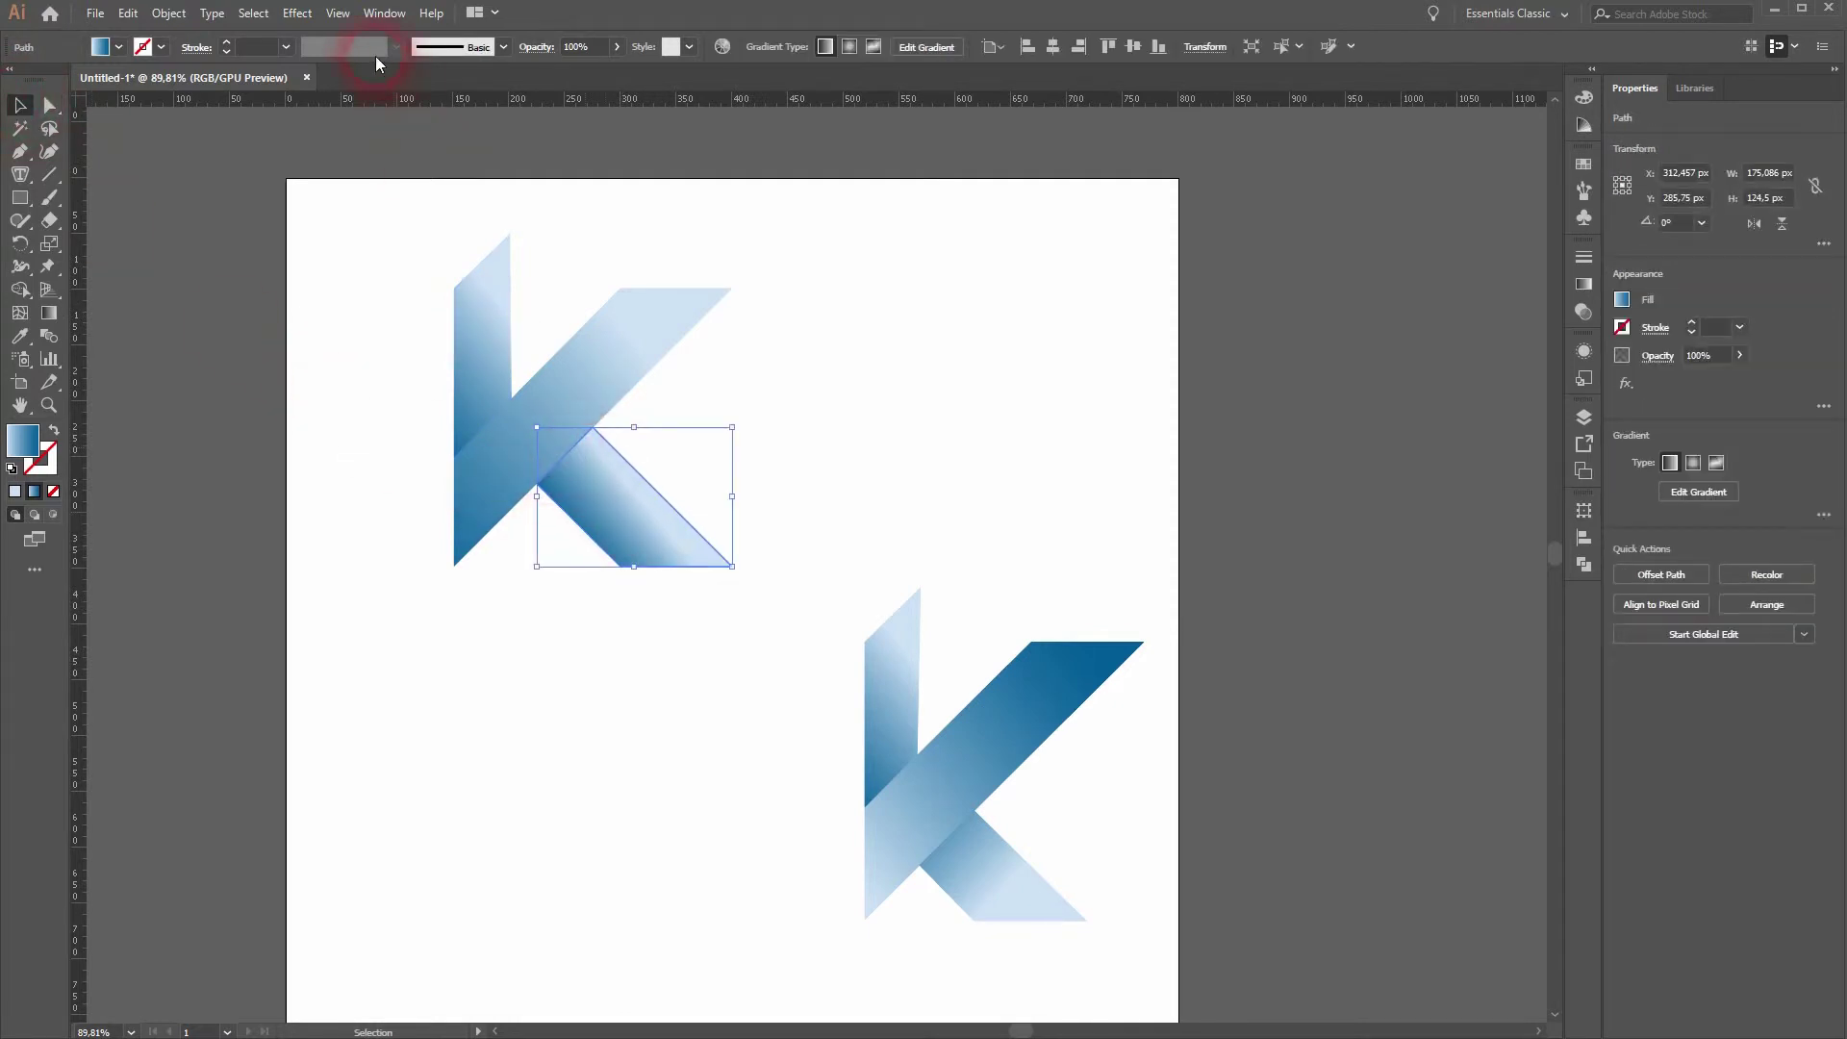
left_click(384, 13)
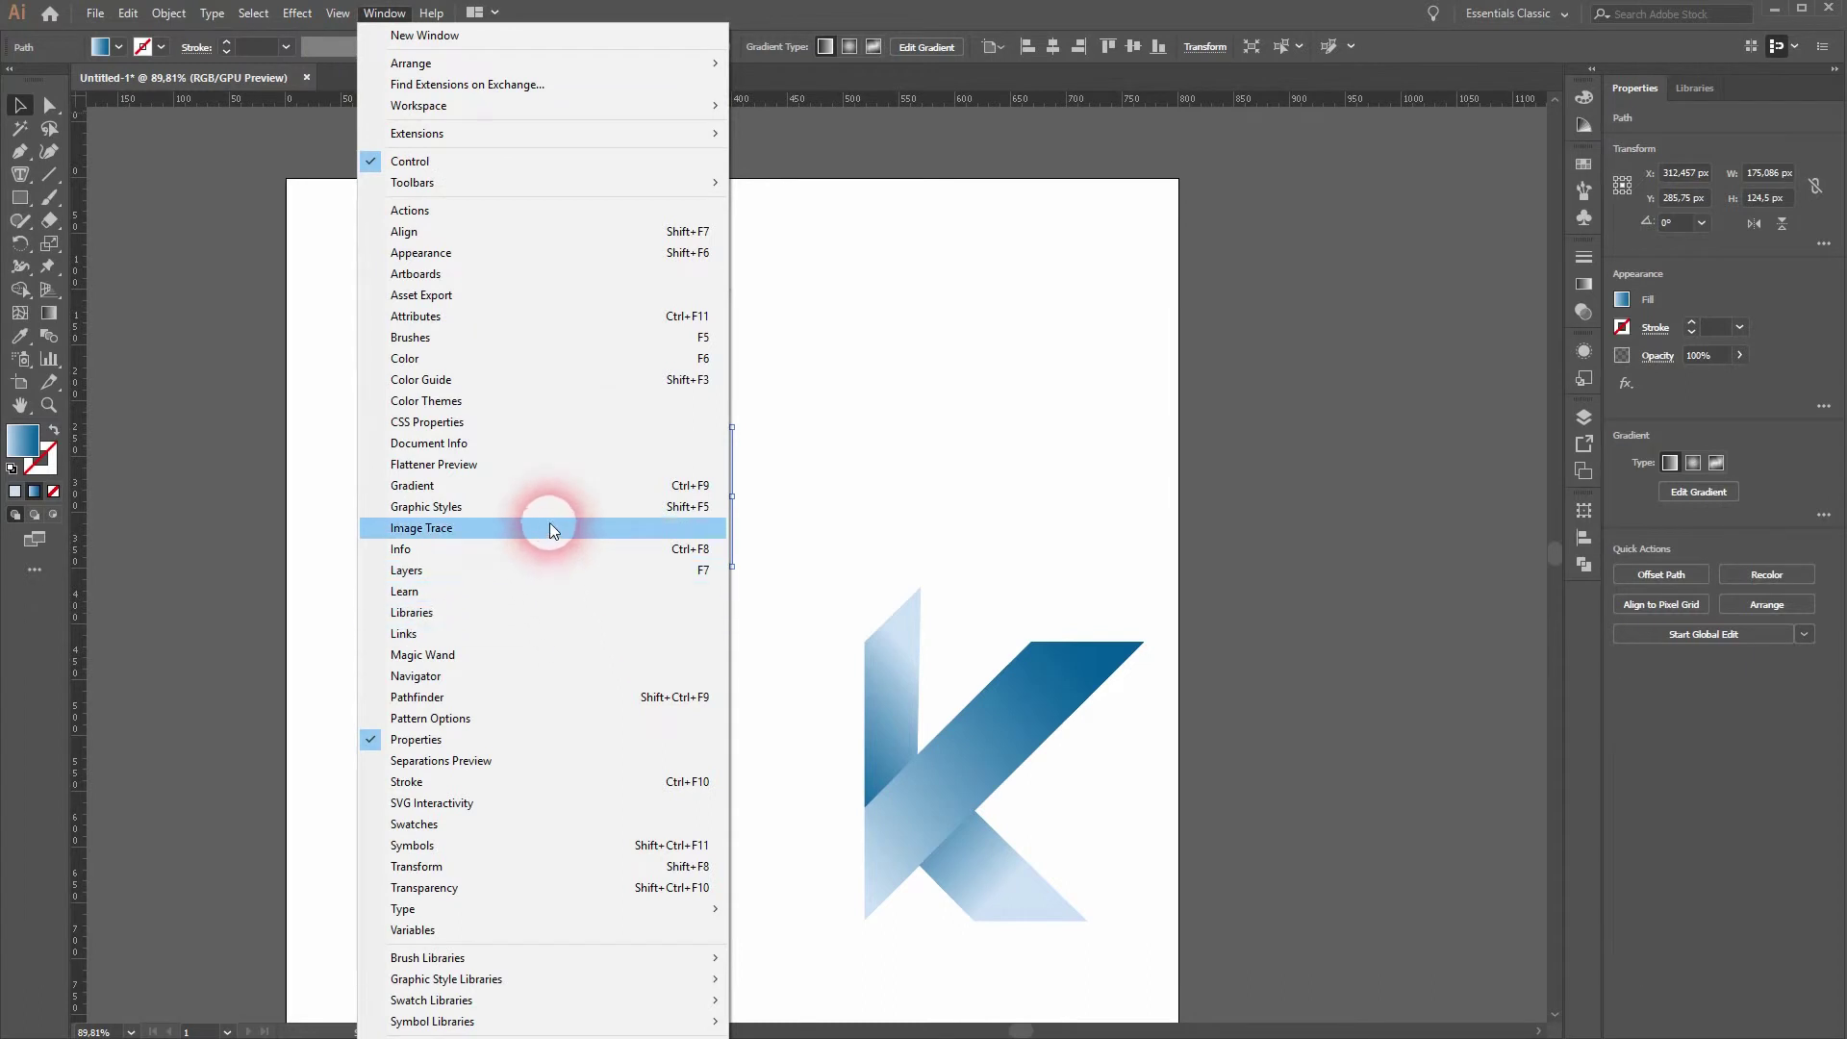
left_click(533, 486)
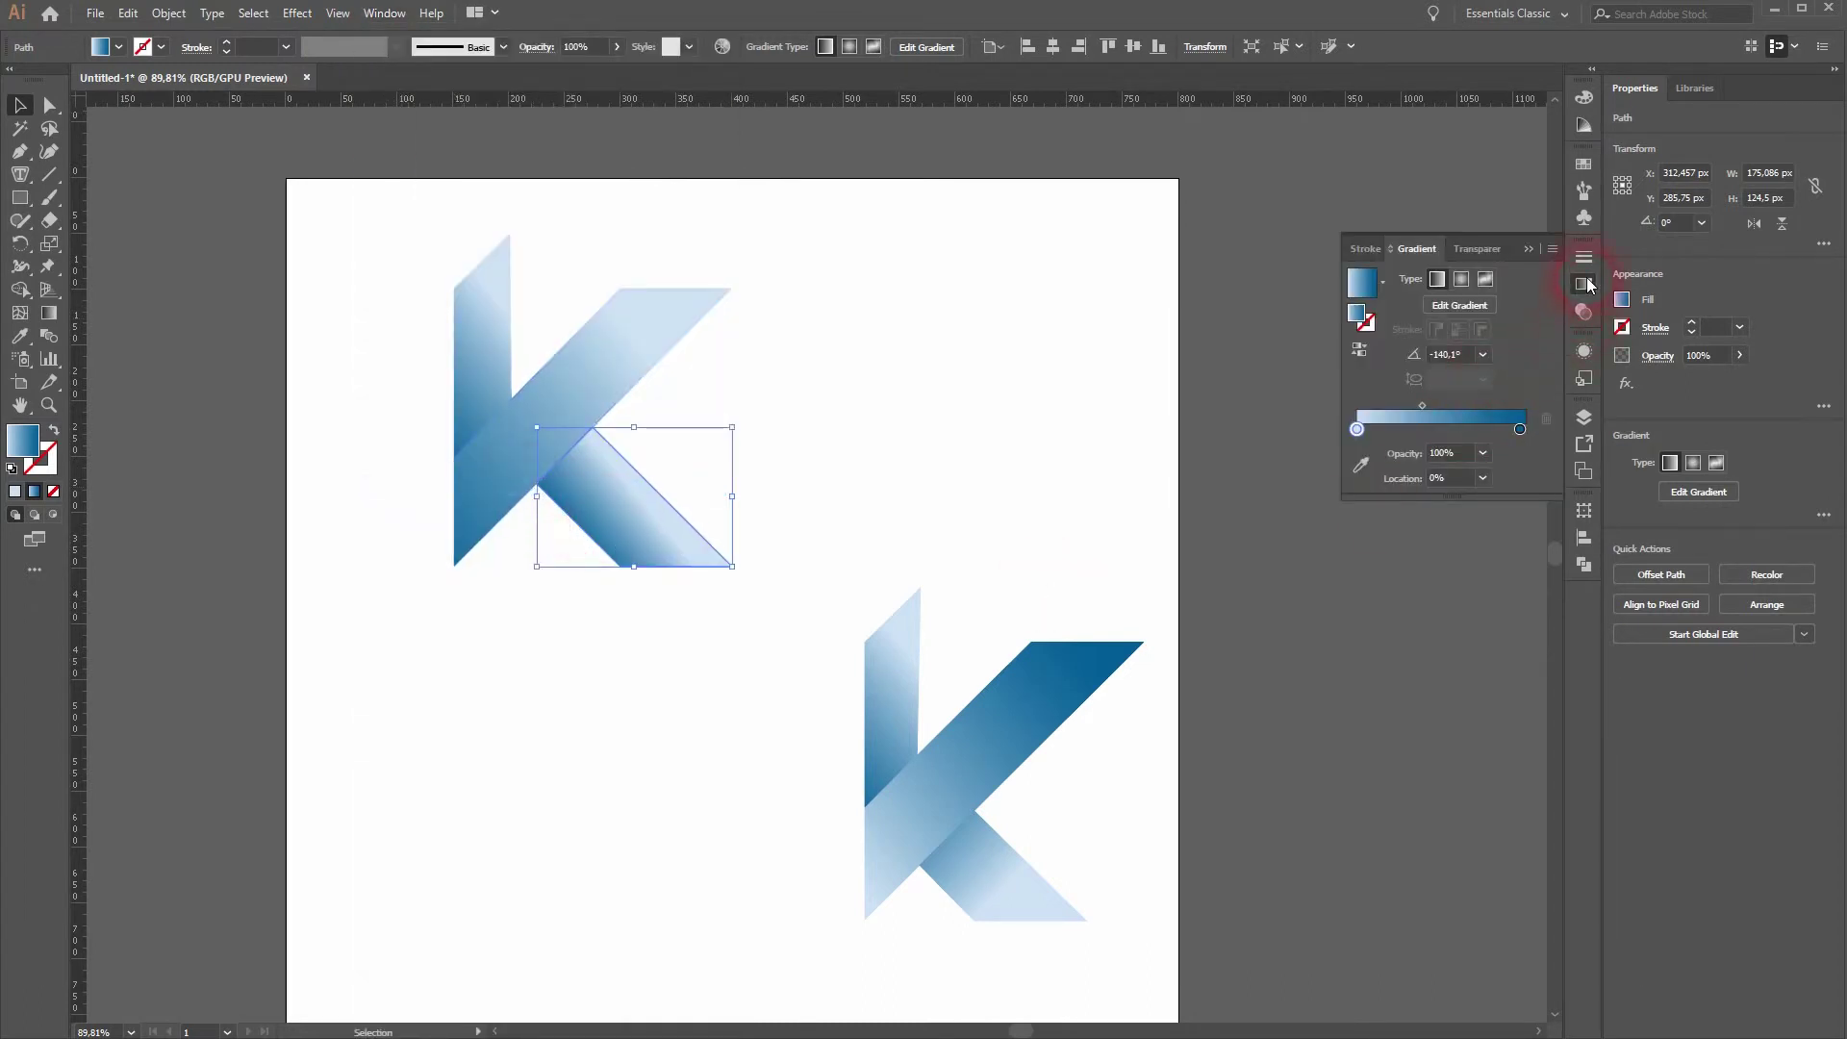
left_click(1381, 285)
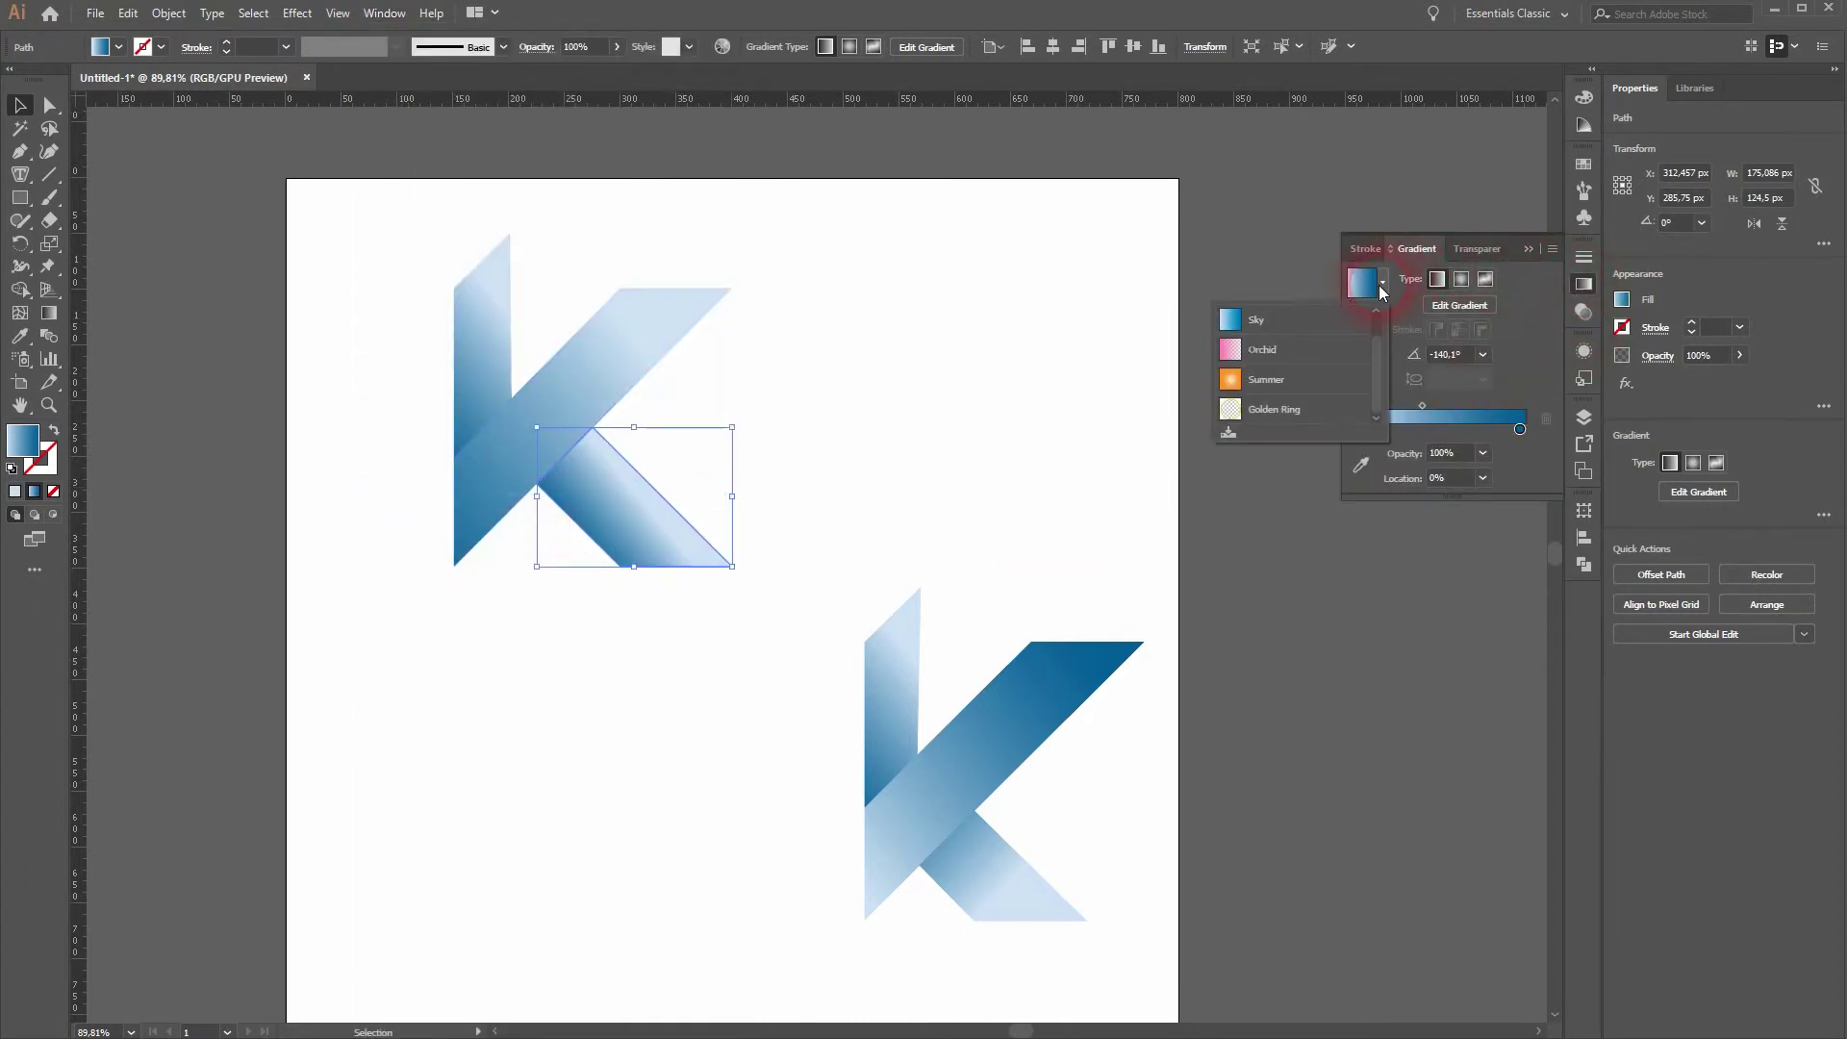
left_click(1230, 321)
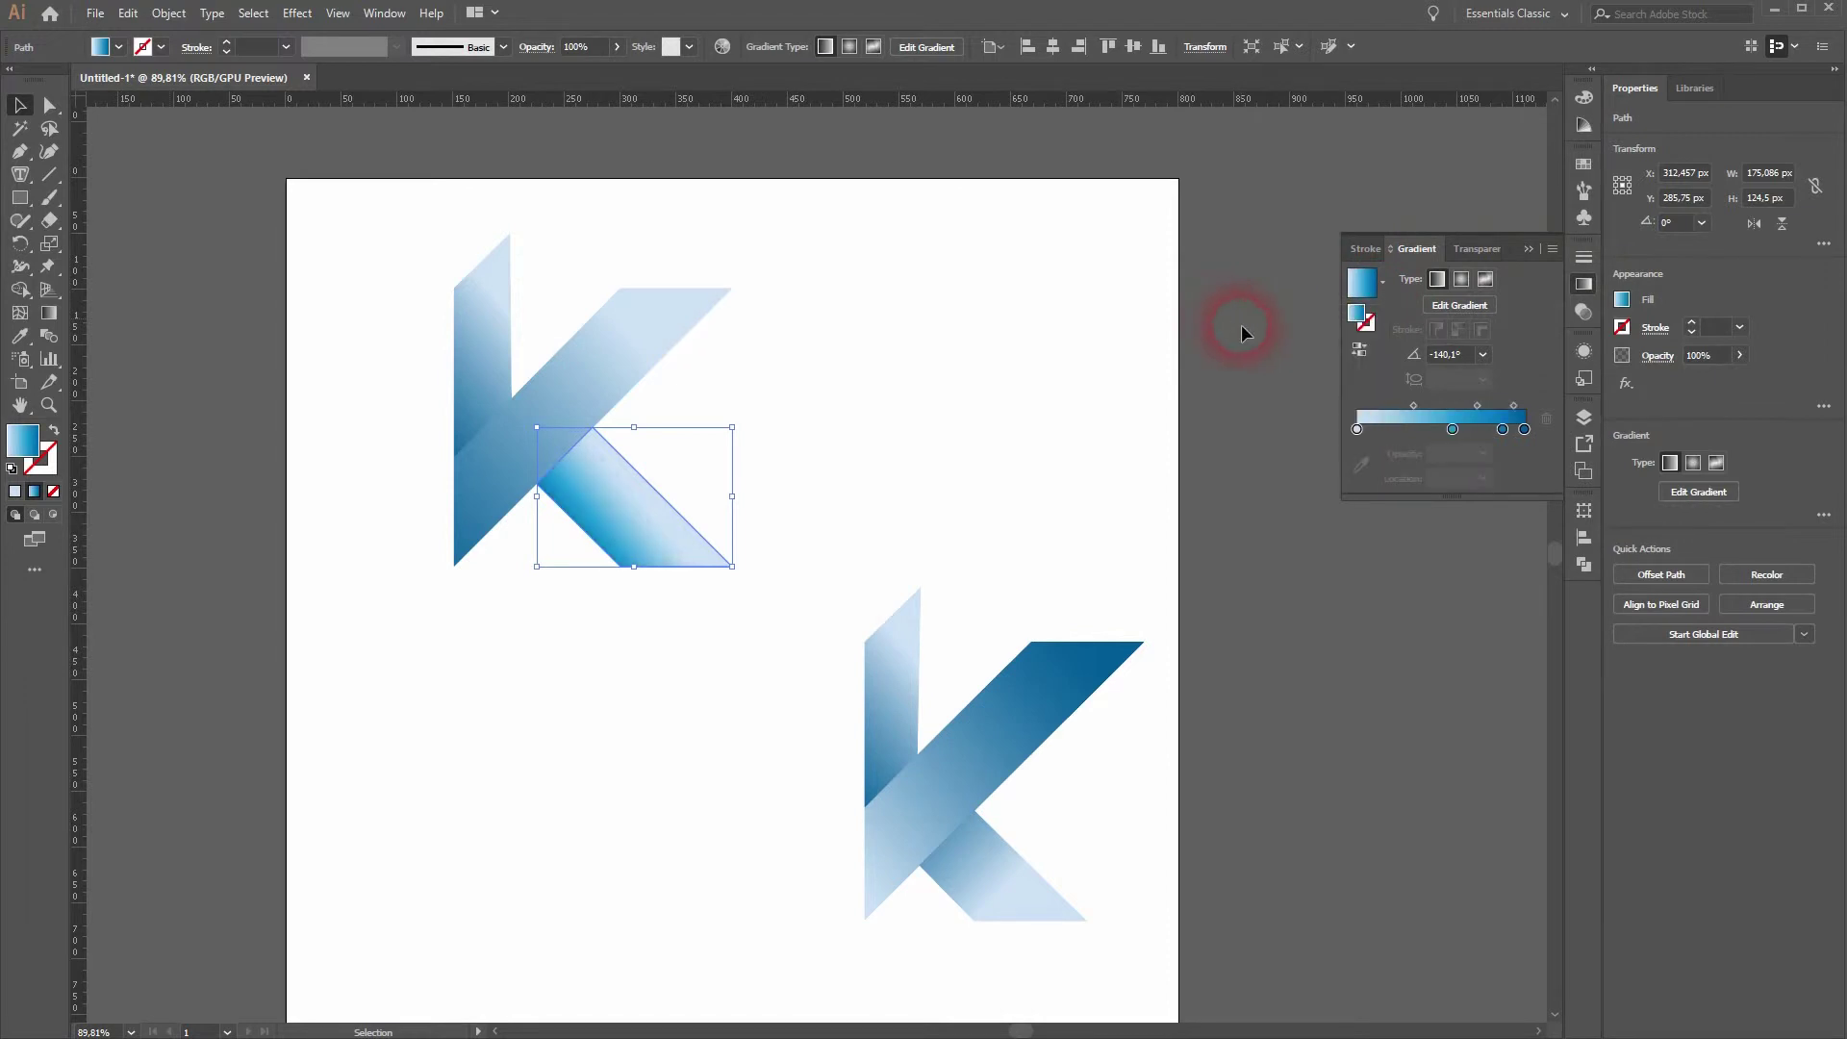
Delete the two middle colour stops from the lower leg's gradient, keeping only the light and dark blue end stops
left_click(565, 548)
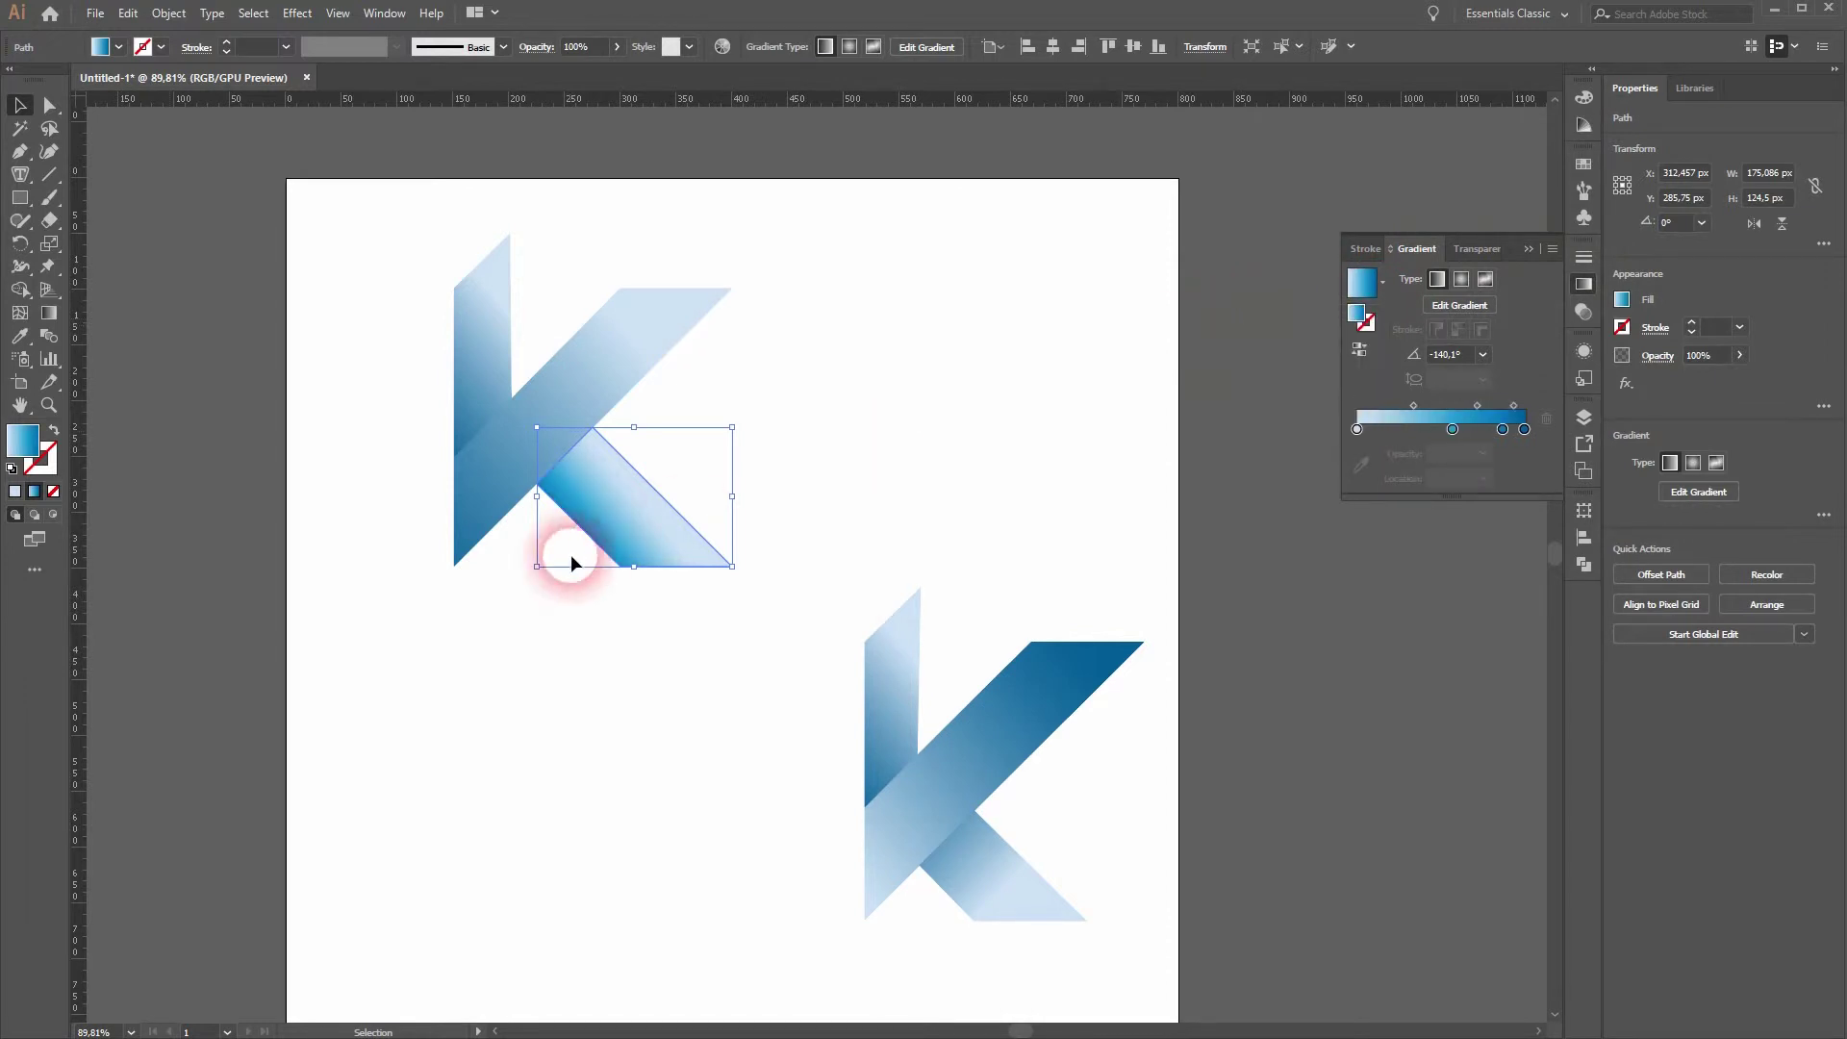
double_click(1525, 429)
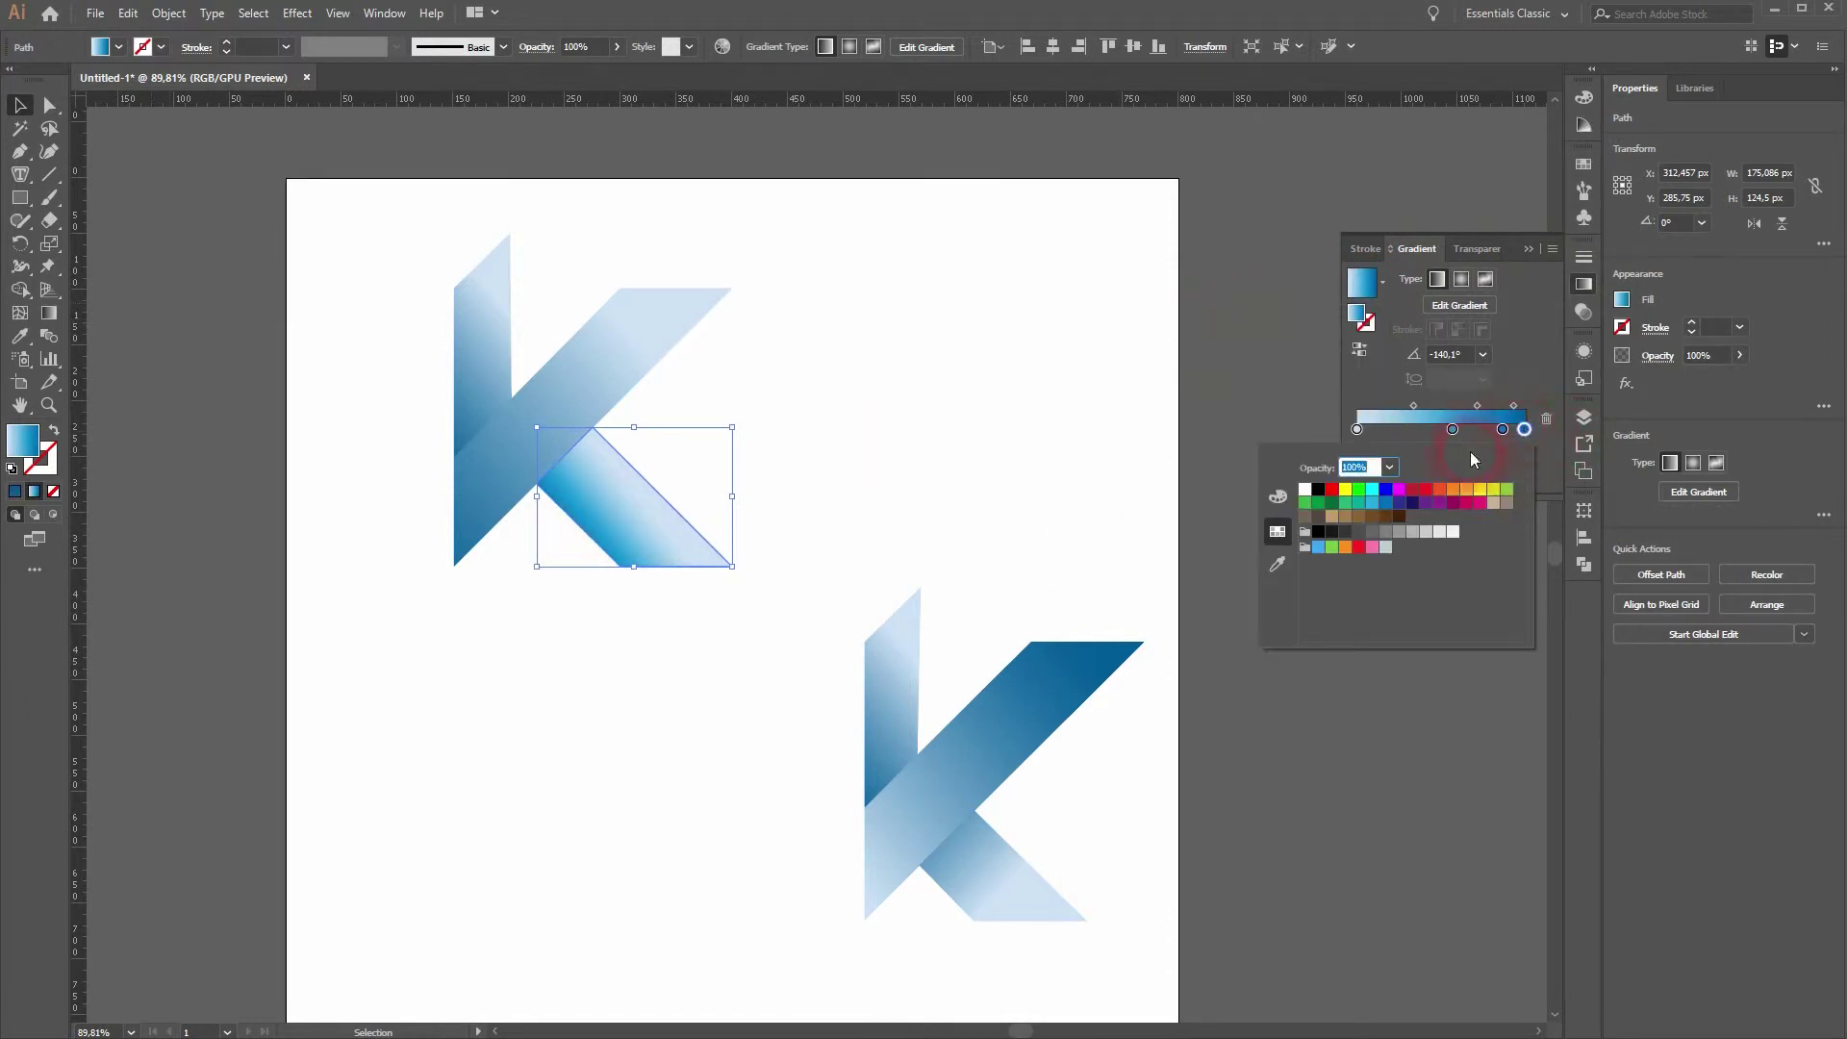
left_click(1530, 435)
left_click(1502, 429)
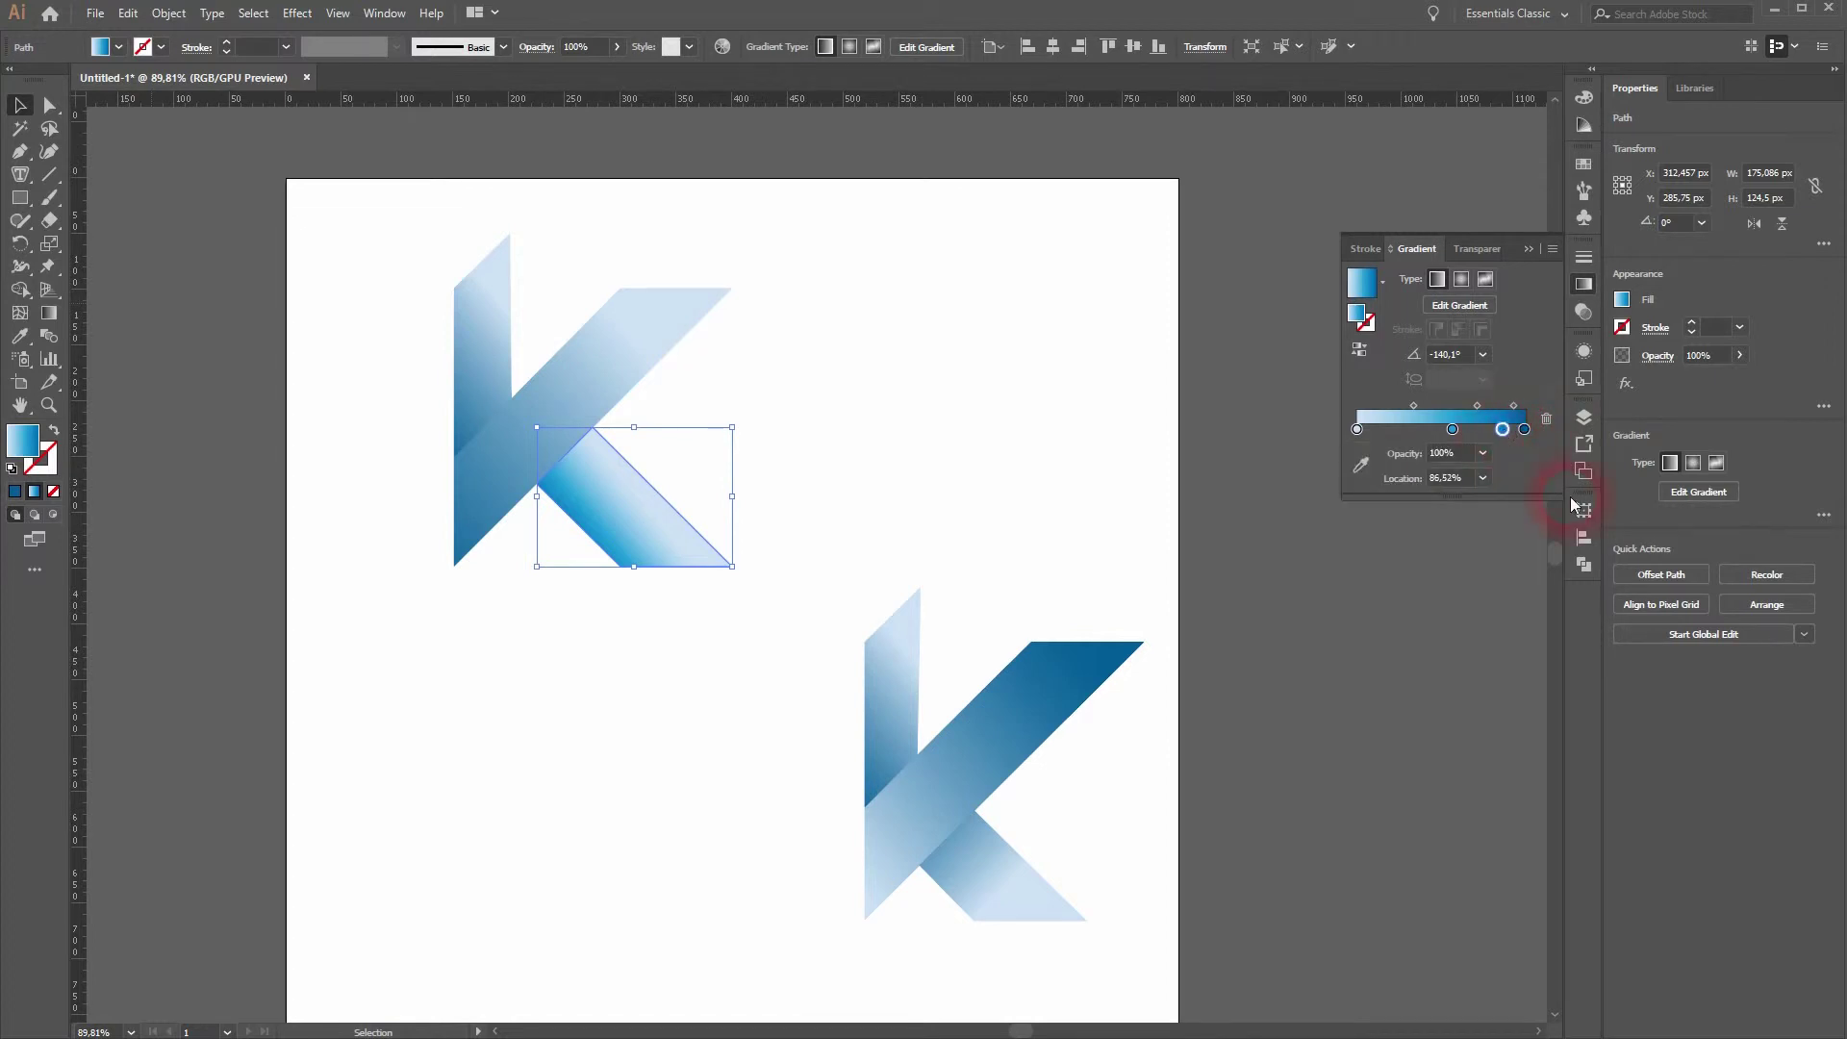
left_click(47, 314)
left_click(1713, 511)
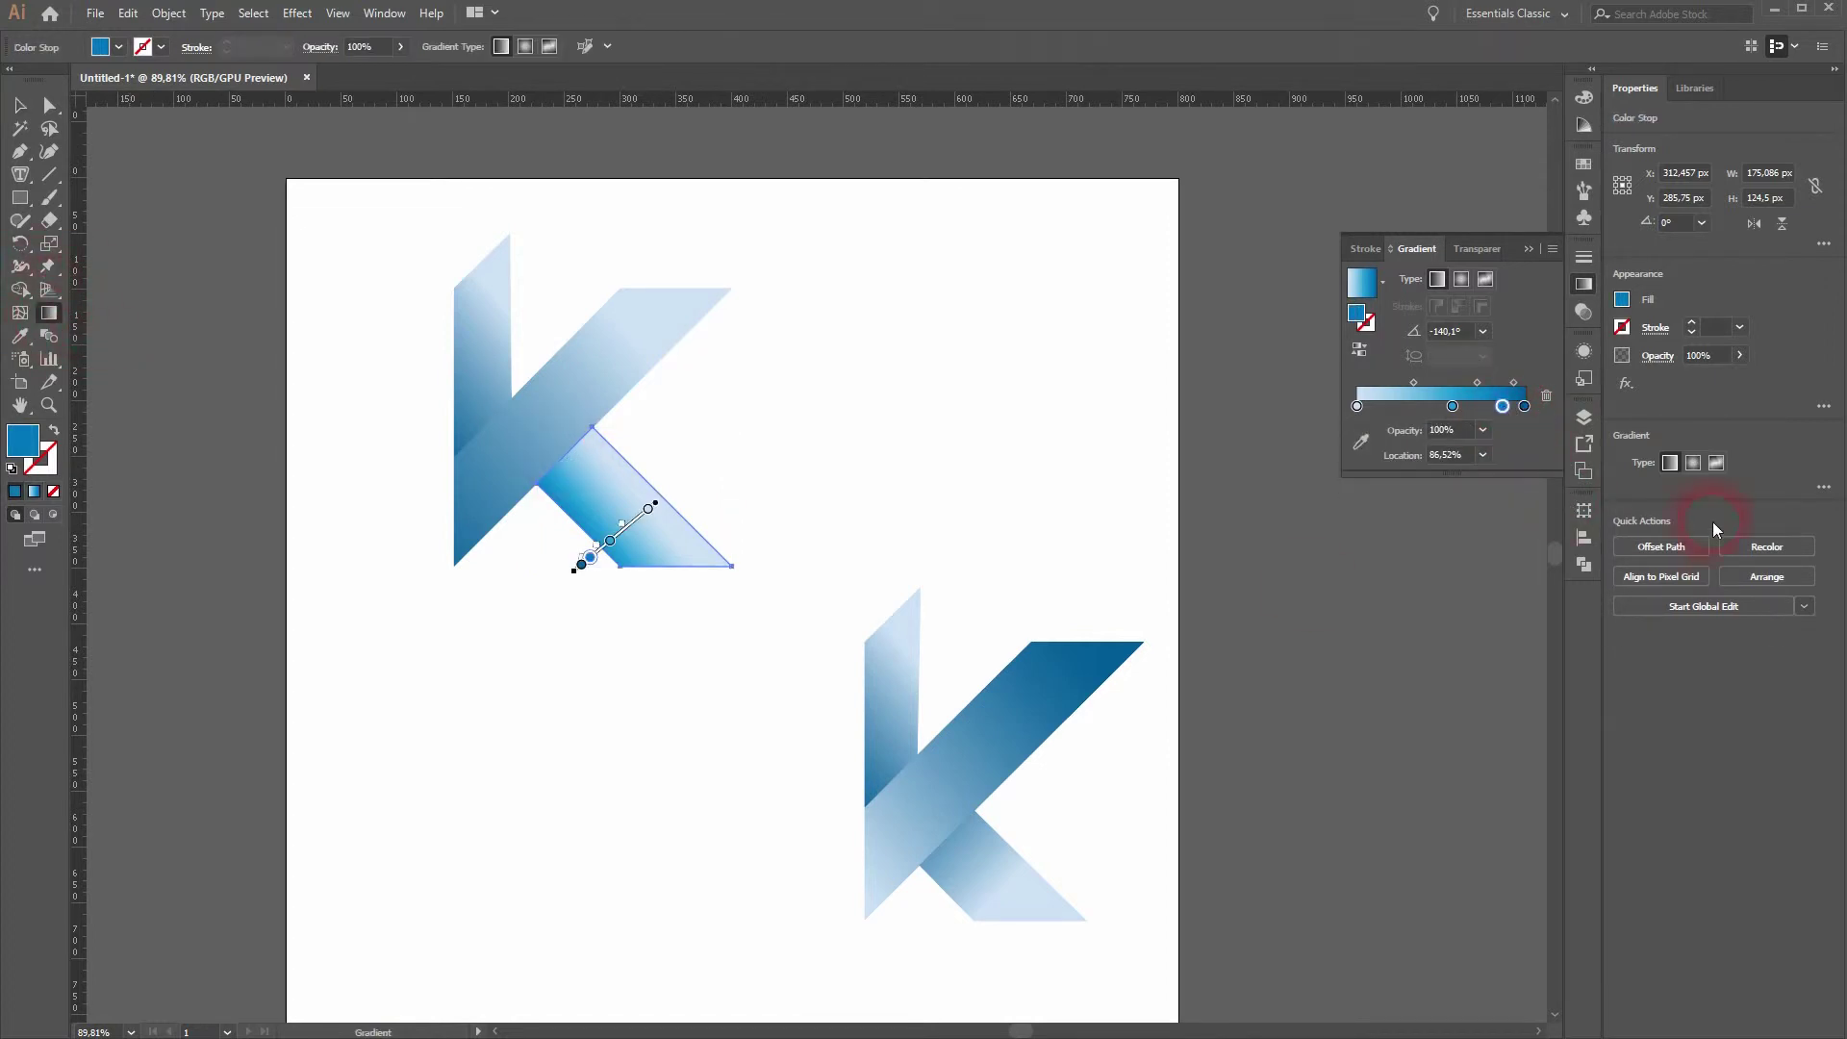
key("Delete")
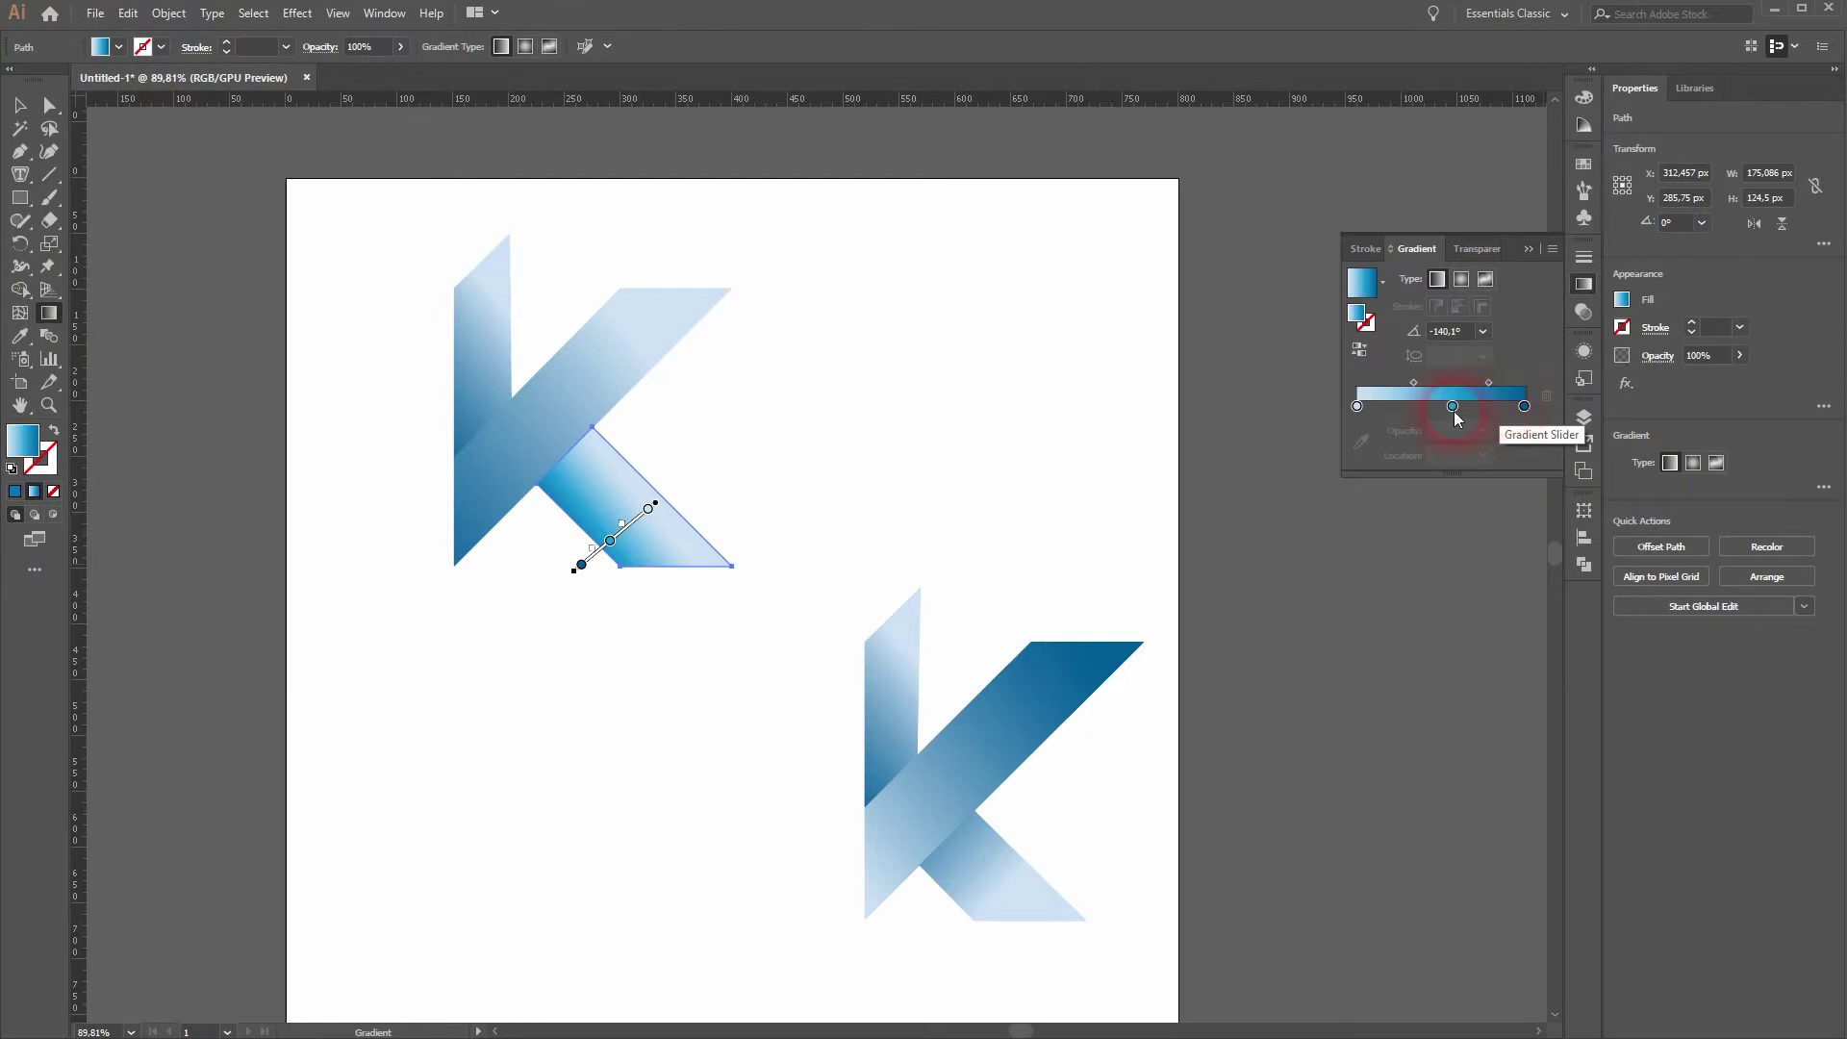
key("Delete")
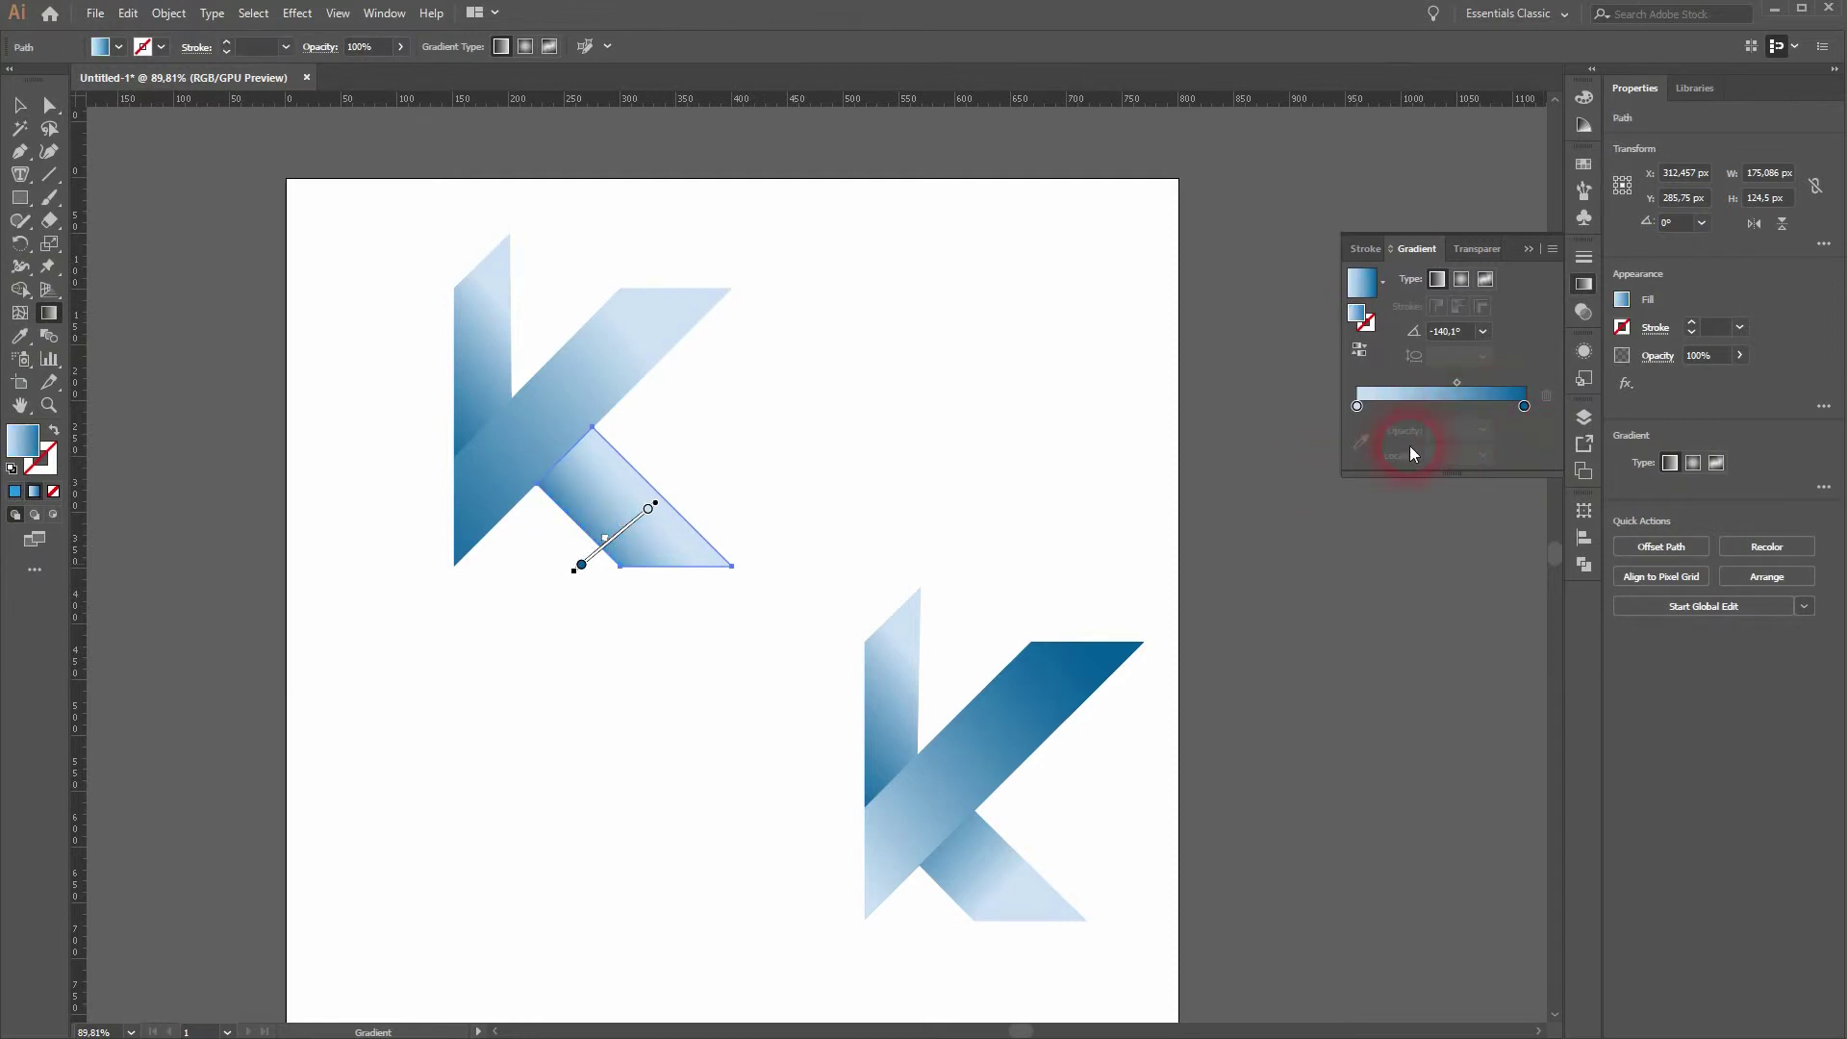
Redirect the lower leg's gradient to 136°, dark at the junction and light at the foot, with the light stop at about 25%
left_click(36, 110)
left_click(650, 524)
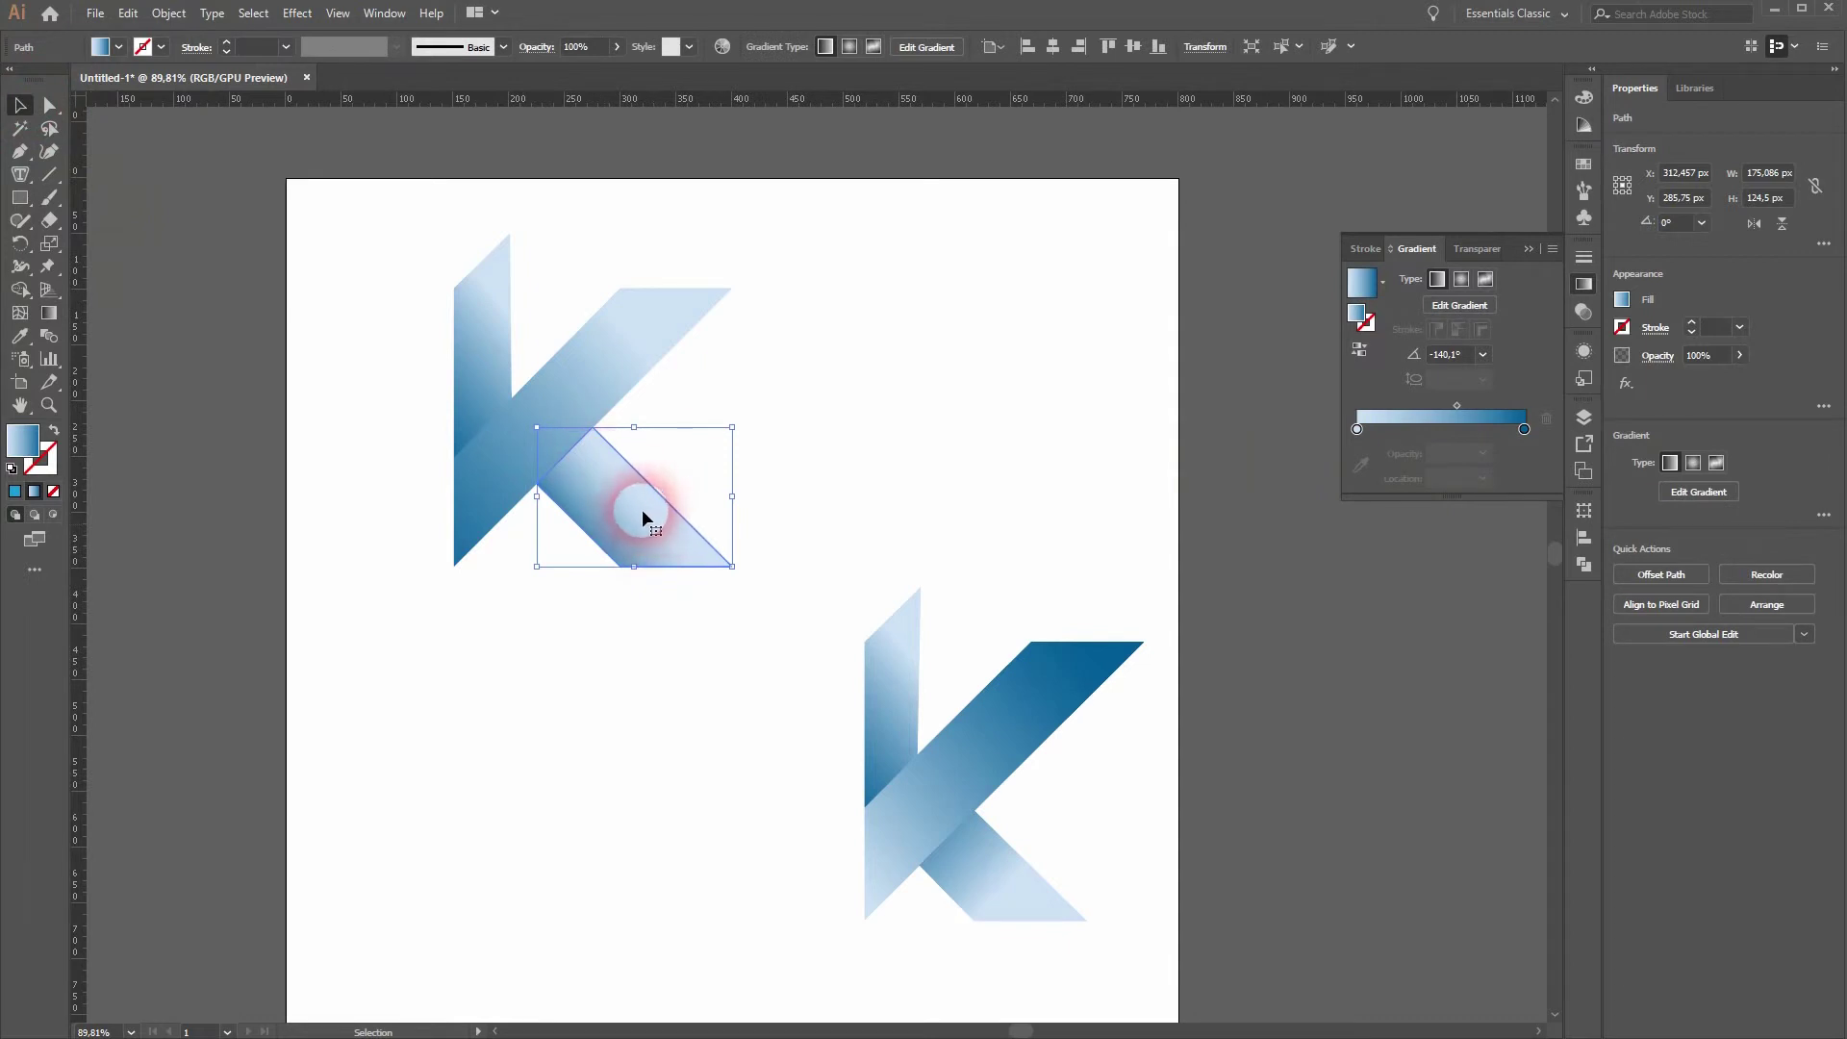
left_click(48, 321)
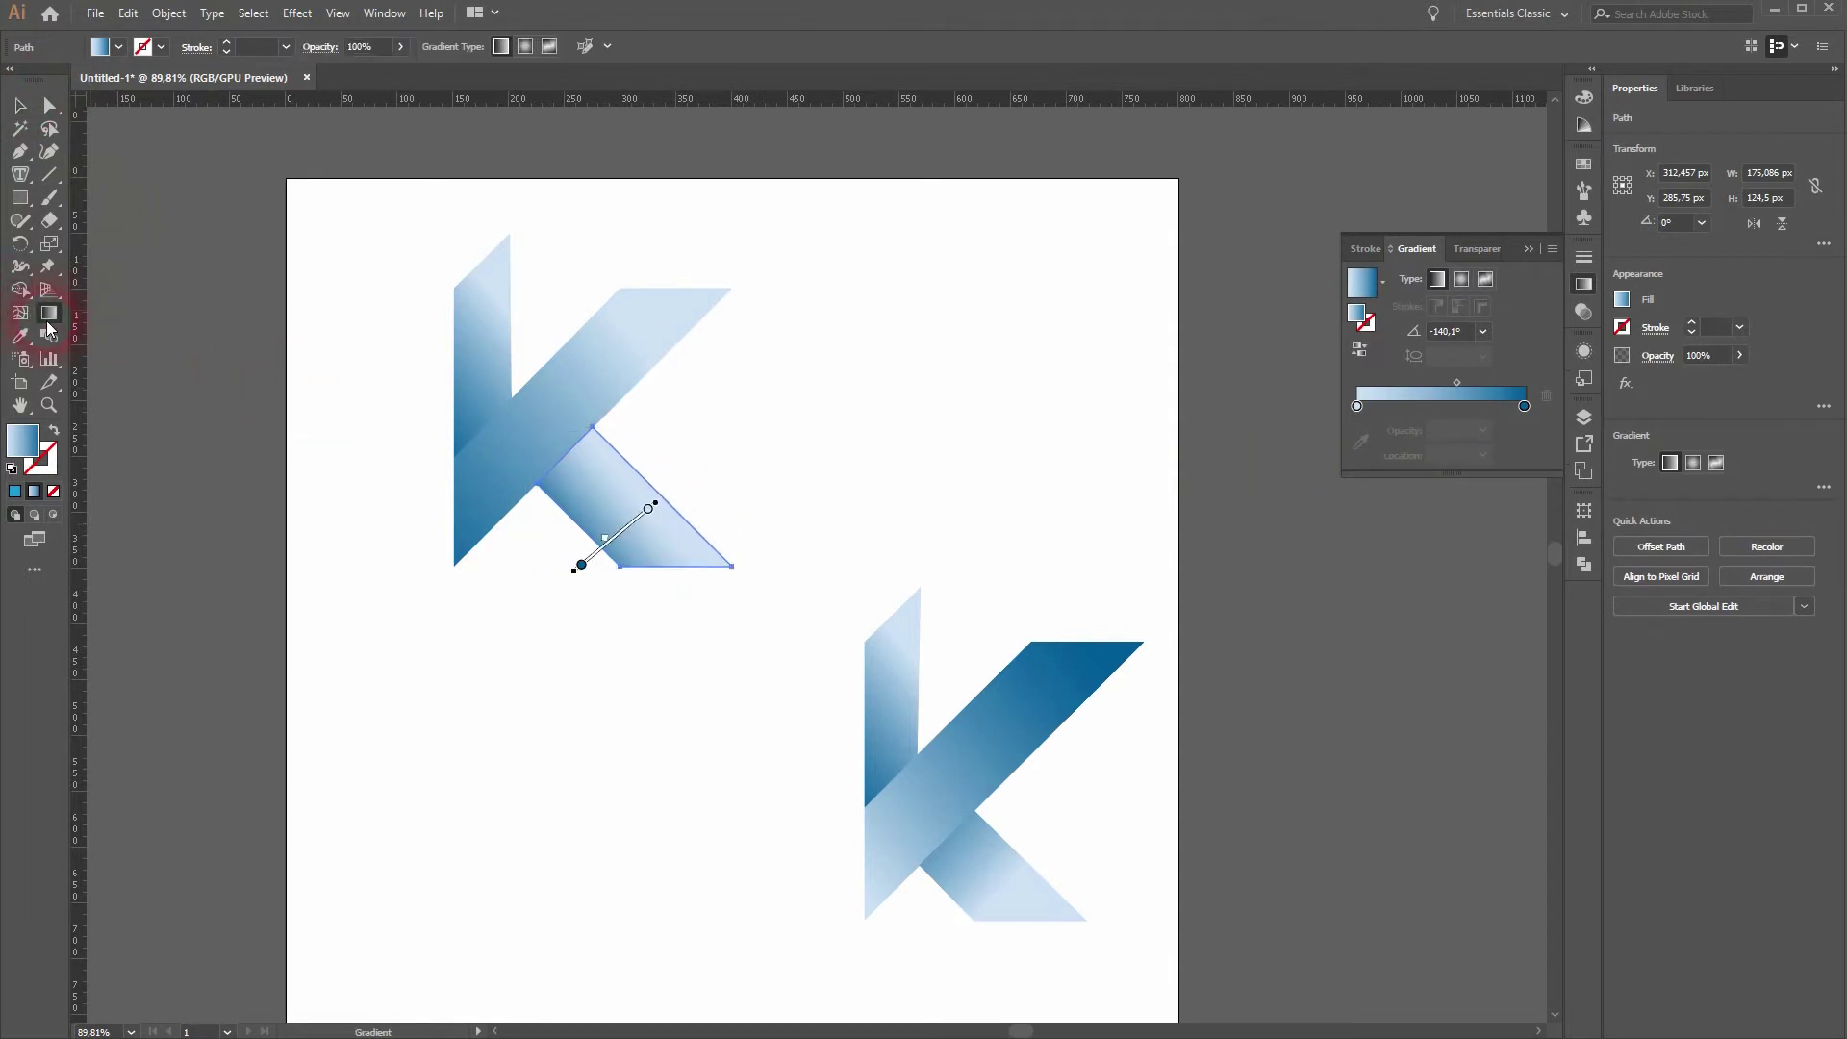
mouse_move(616, 543)
left_mouse_down()
mouse_move(707, 515)
mouse_move(573, 568)
mouse_move(688, 524)
mouse_move(590, 565)
mouse_move(639, 508)
mouse_move(623, 550)
mouse_move(588, 469)
mouse_move(660, 422)
mouse_move(648, 451)
left_mouse_up()
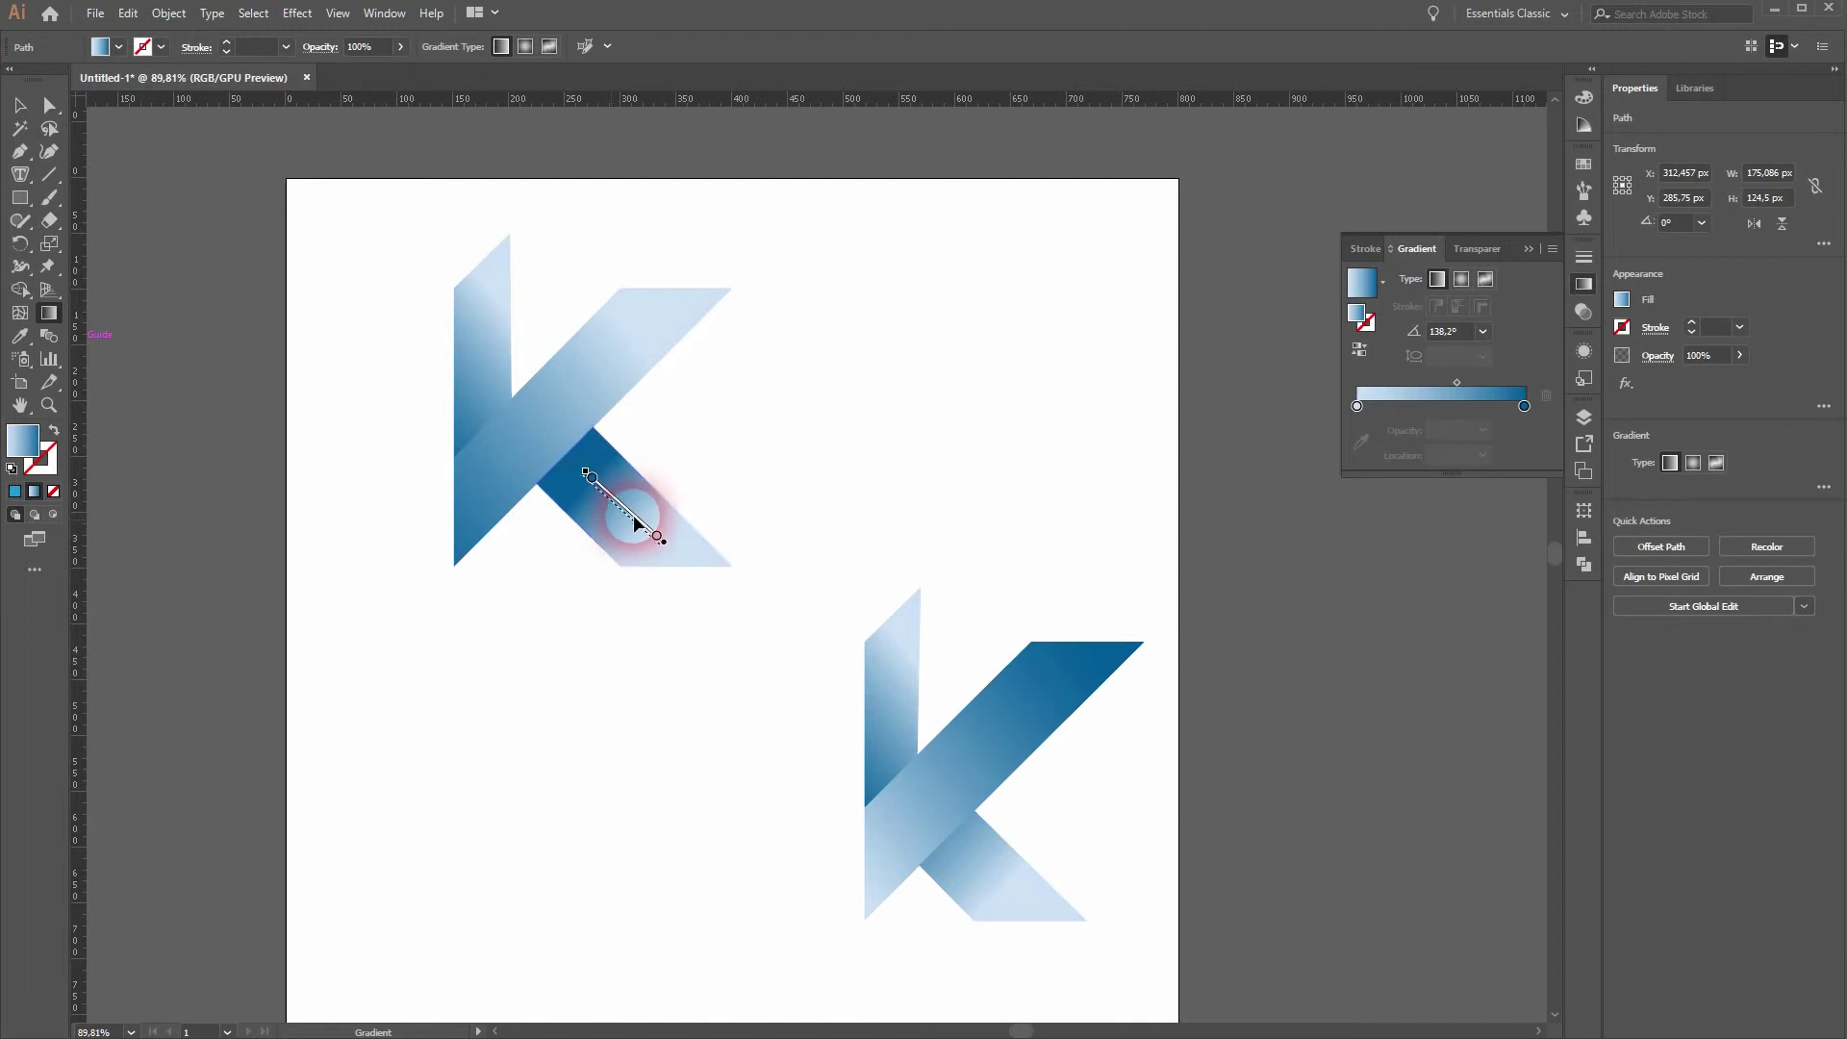
mouse_move(597, 490)
left_mouse_down()
mouse_move(717, 577)
mouse_move(441, 362)
mouse_move(463, 360)
left_mouse_up()
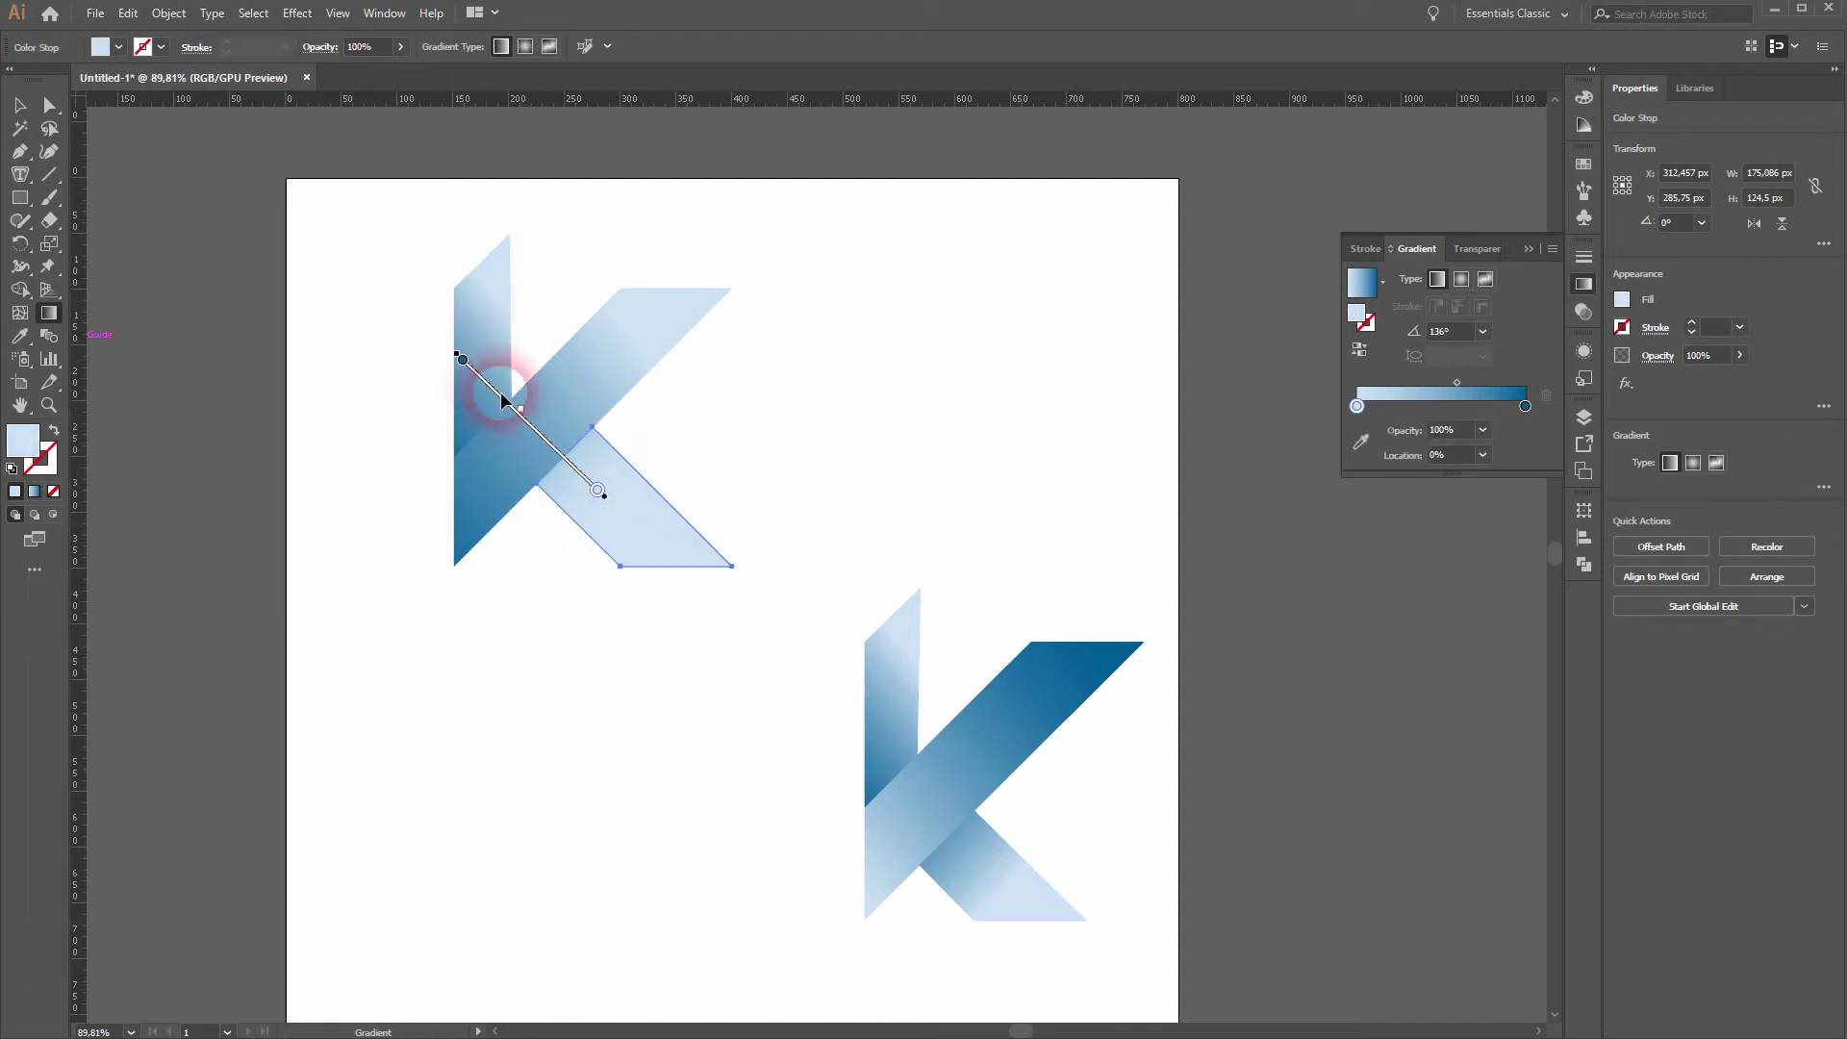
mouse_move(521, 417)
left_mouse_down()
mouse_move(638, 528)
mouse_move(608, 492)
left_mouse_up()
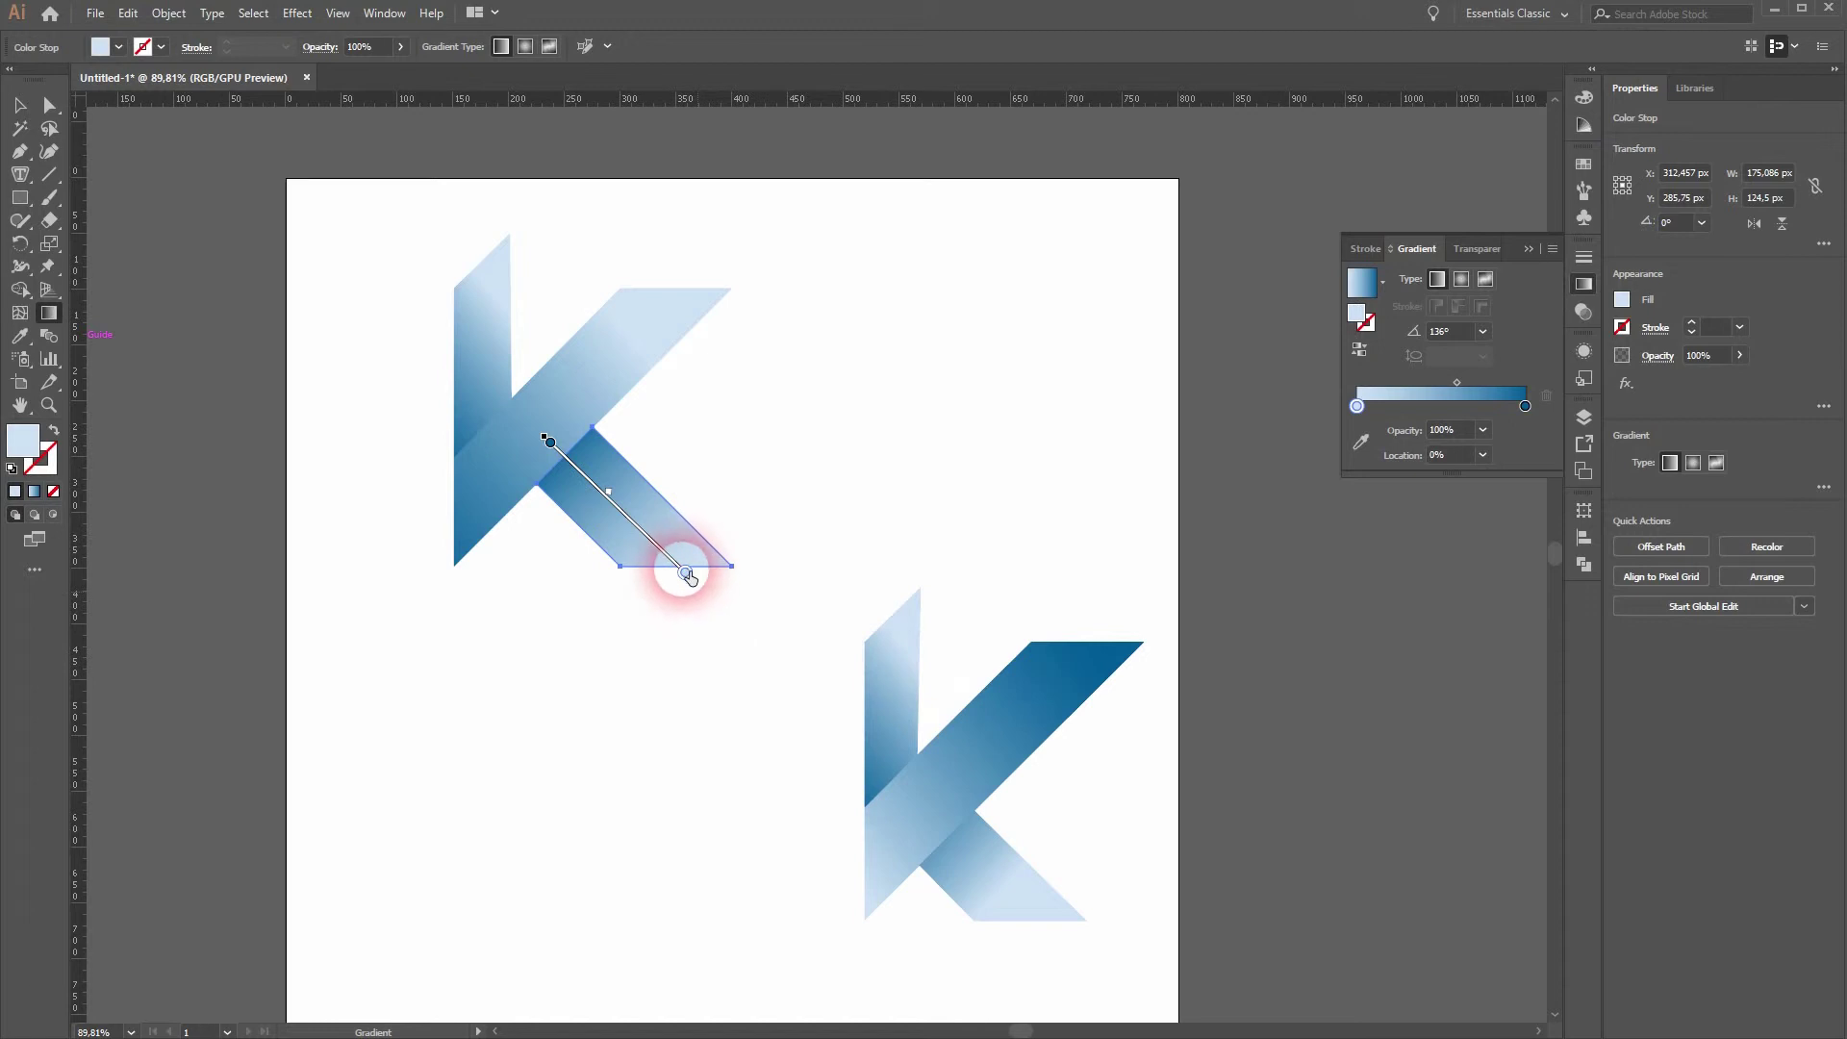
mouse_move(683, 571)
left_mouse_down()
mouse_move(648, 529)
mouse_move(664, 544)
left_mouse_up()
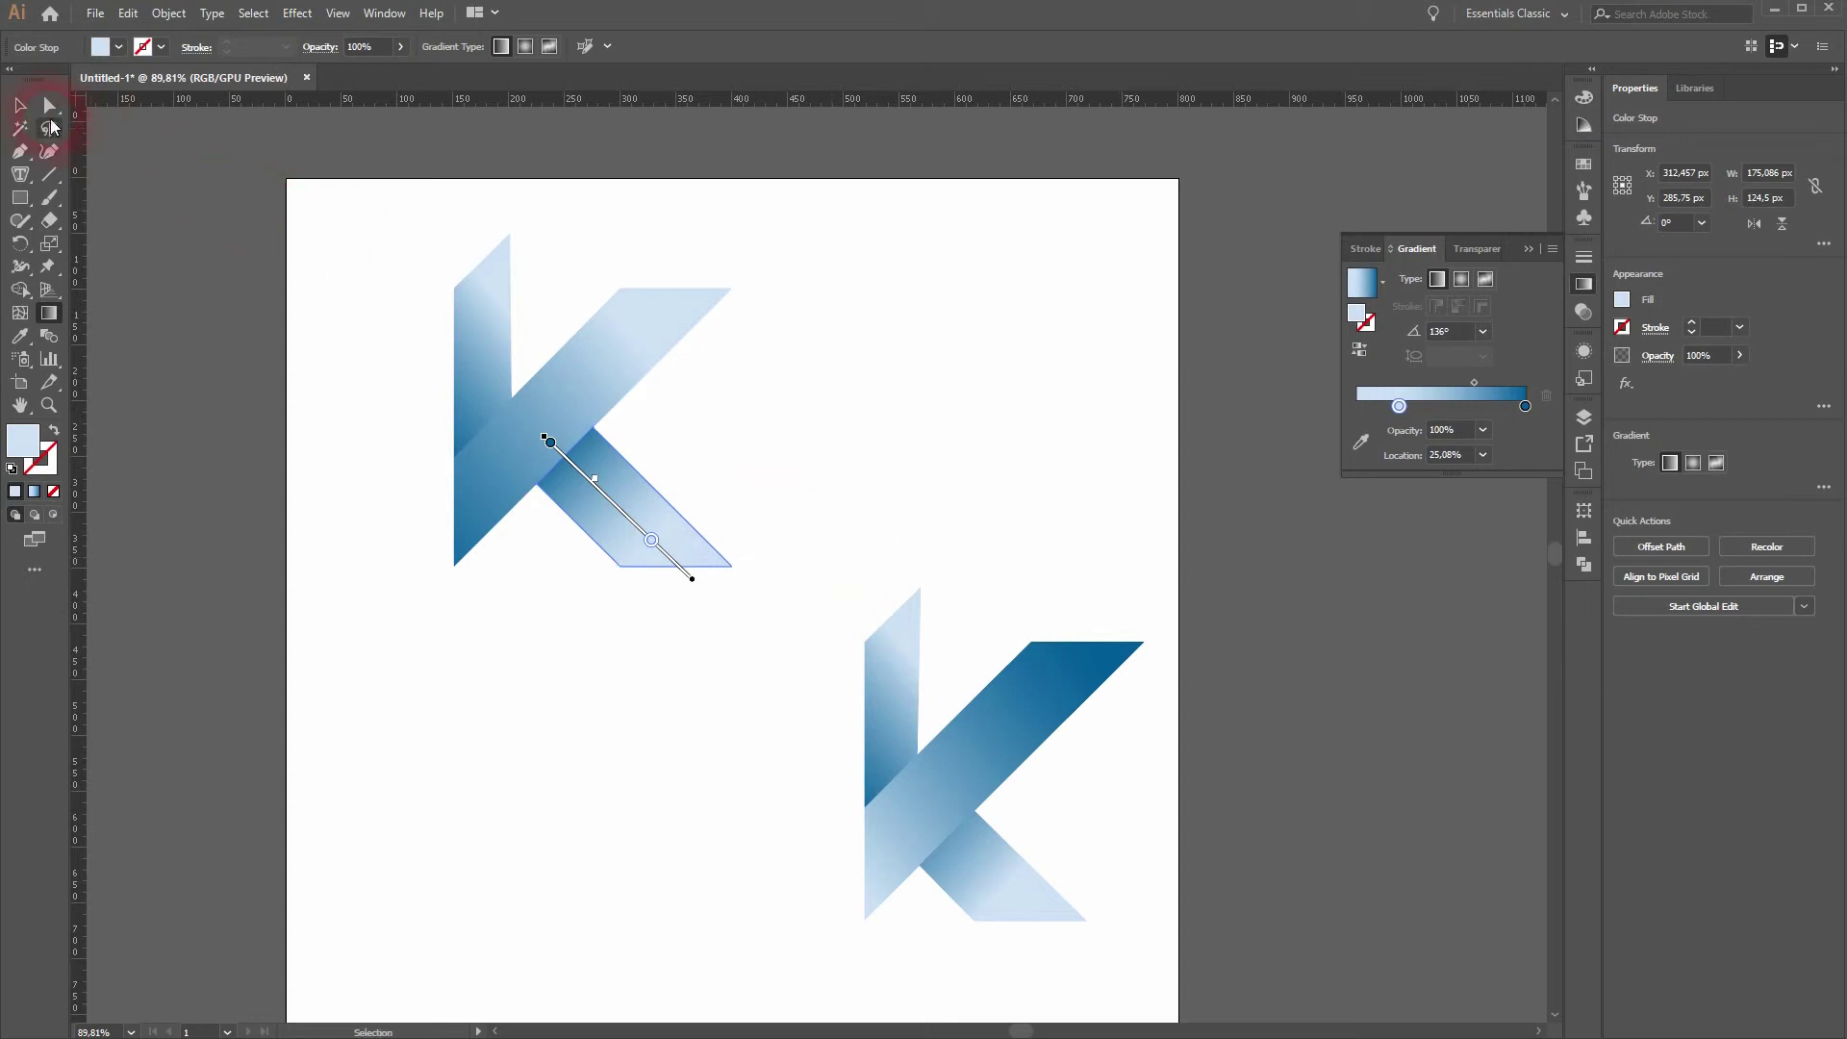
left_click(19, 105)
left_click(852, 405)
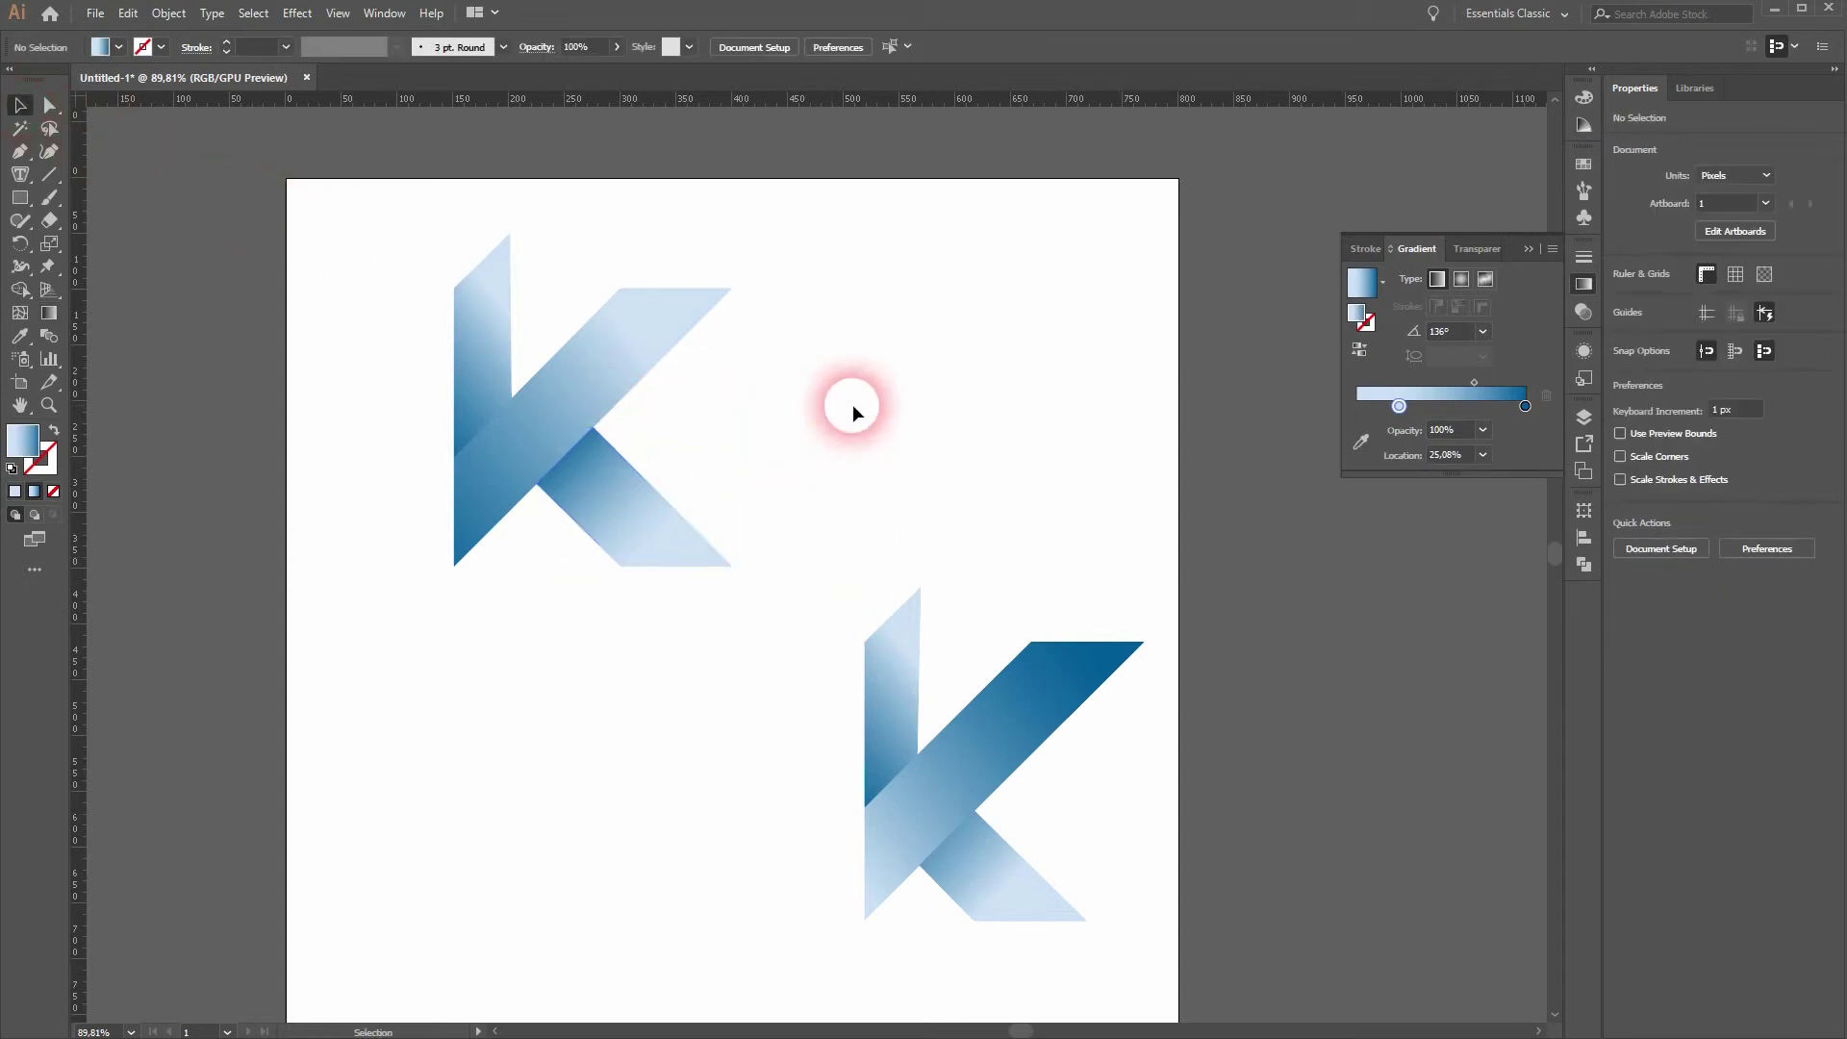
Redirect the diagonal band's gradient to 49°, light at the lower end and dark at the upper end, with the light stop at about 15%
left_click(593, 382)
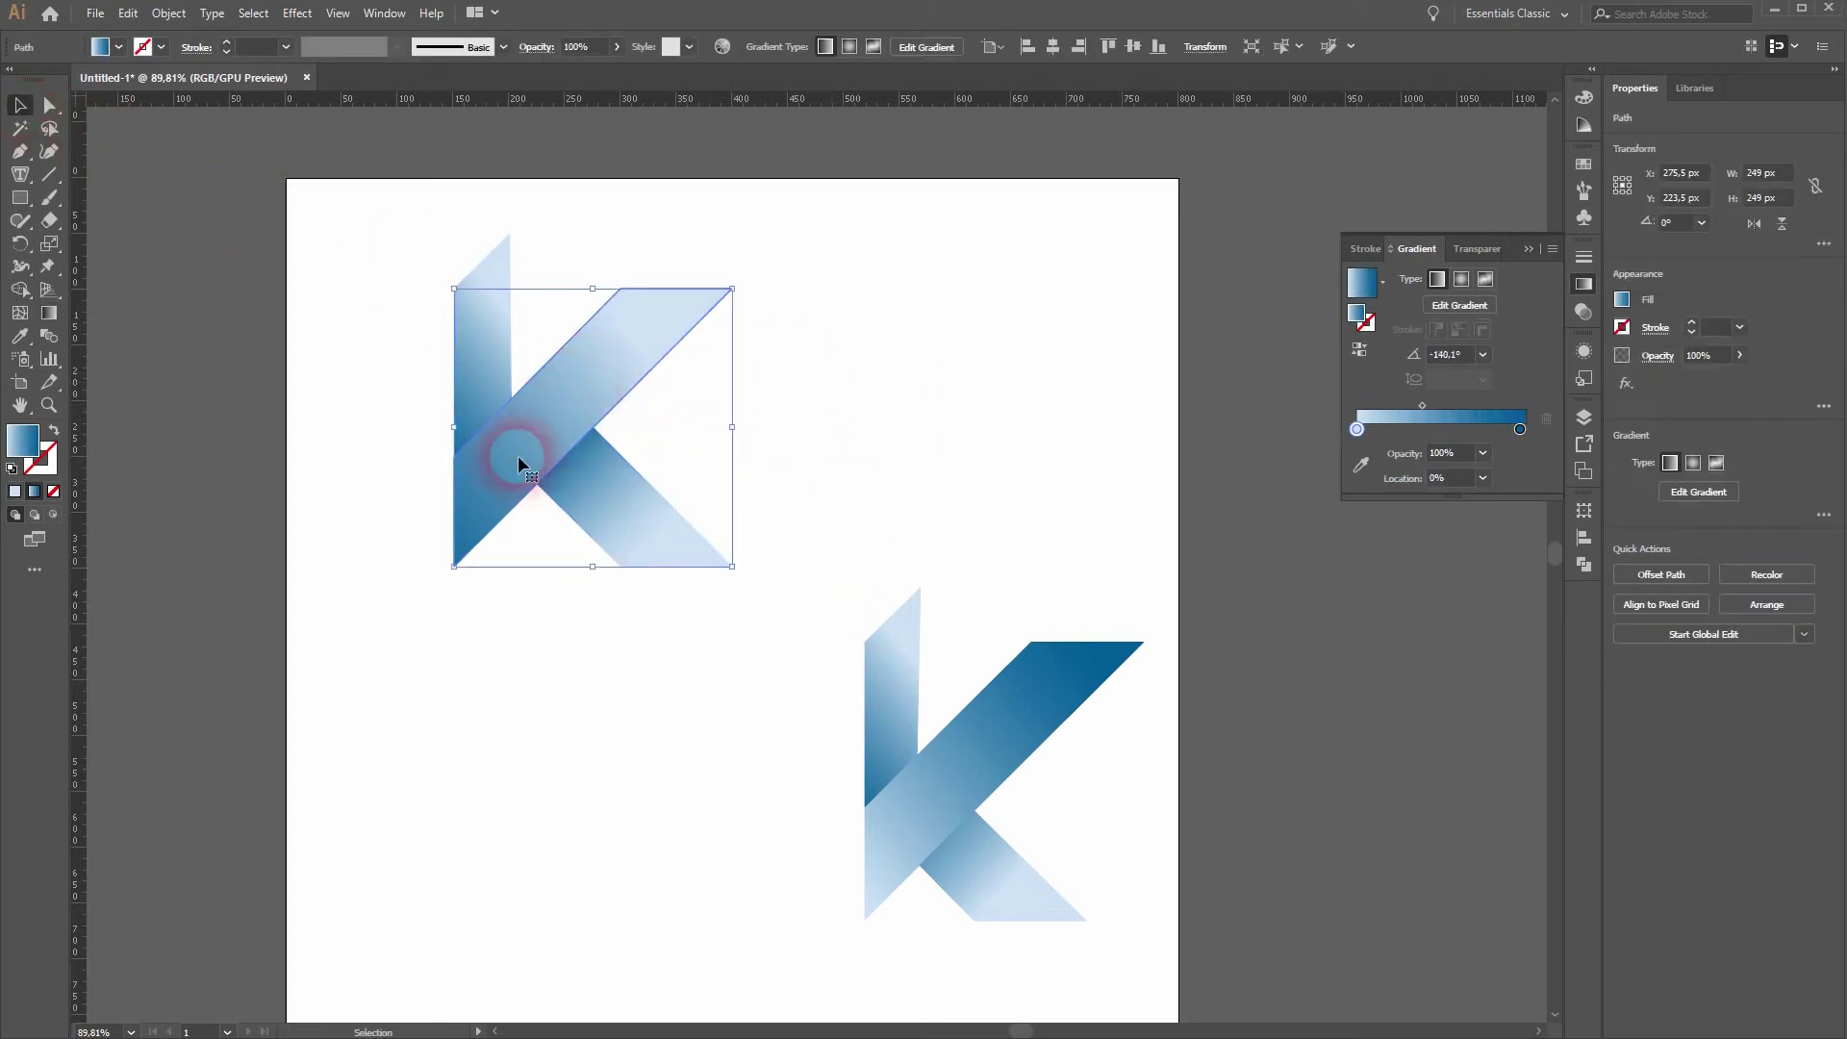
left_click(462, 491)
left_click(1414, 472)
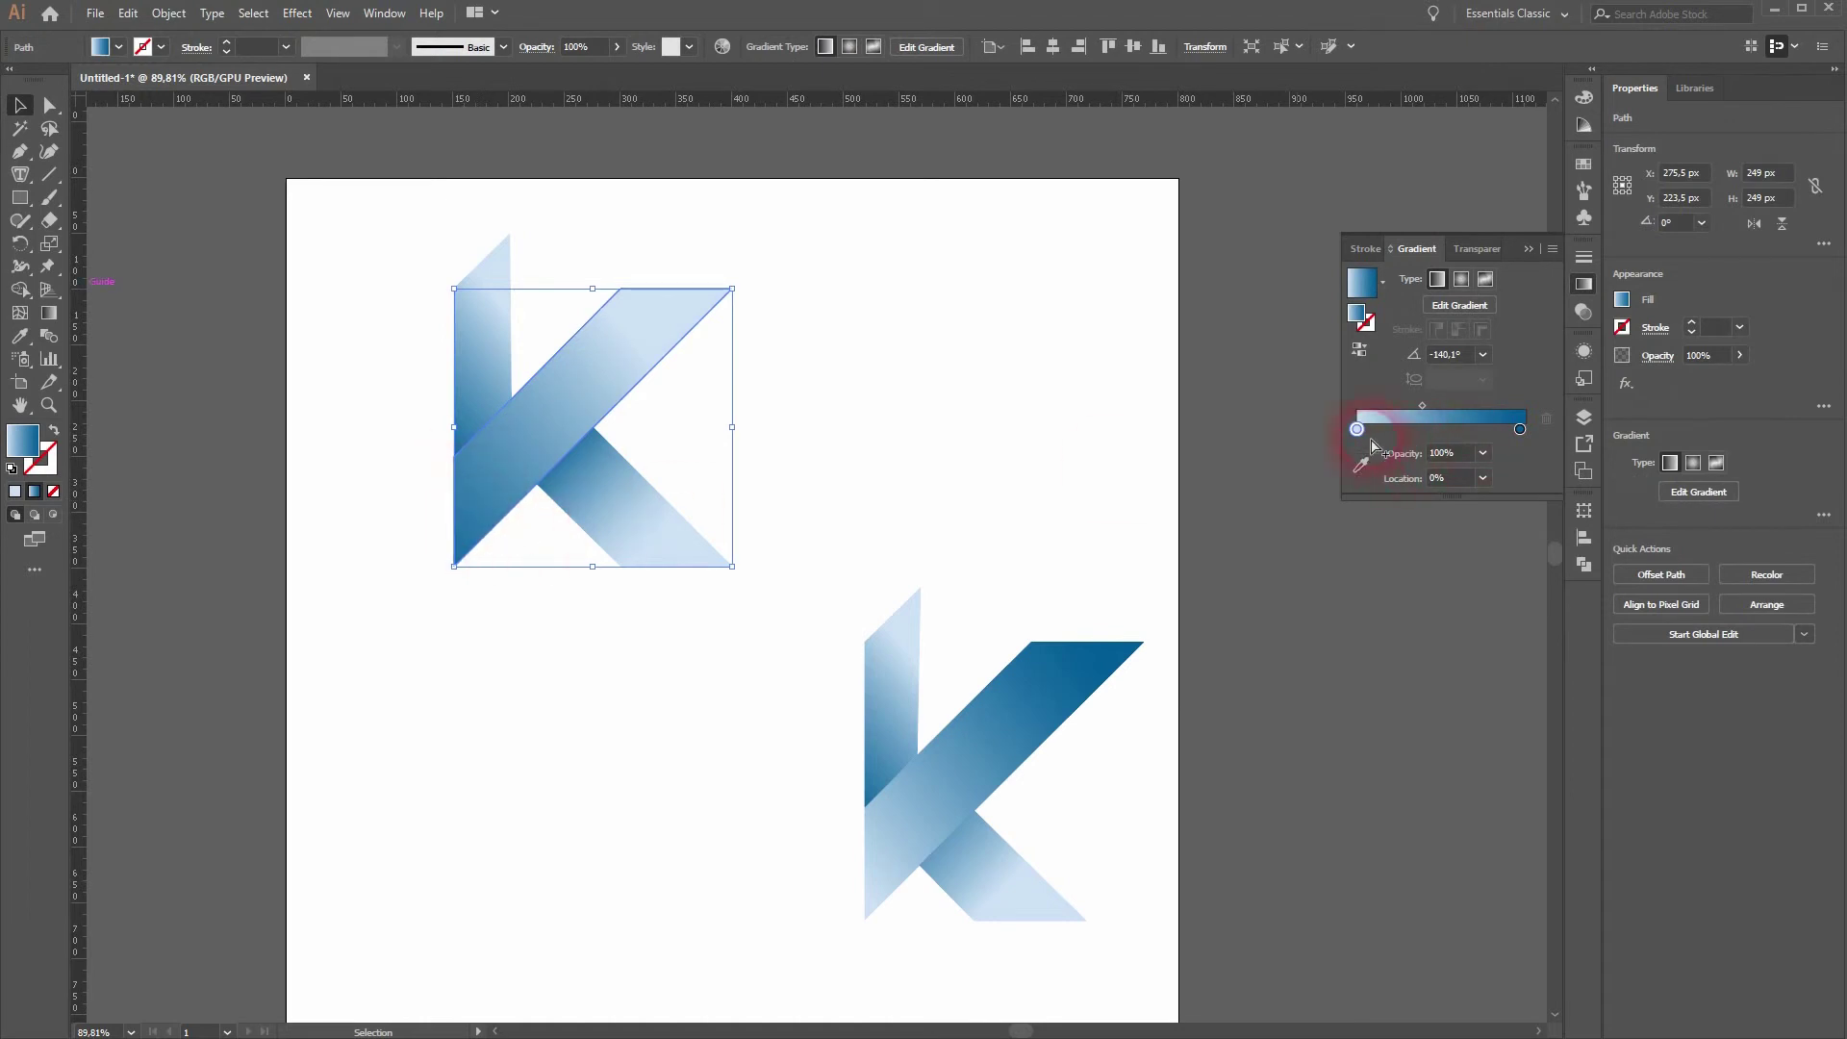
left_click(48, 313)
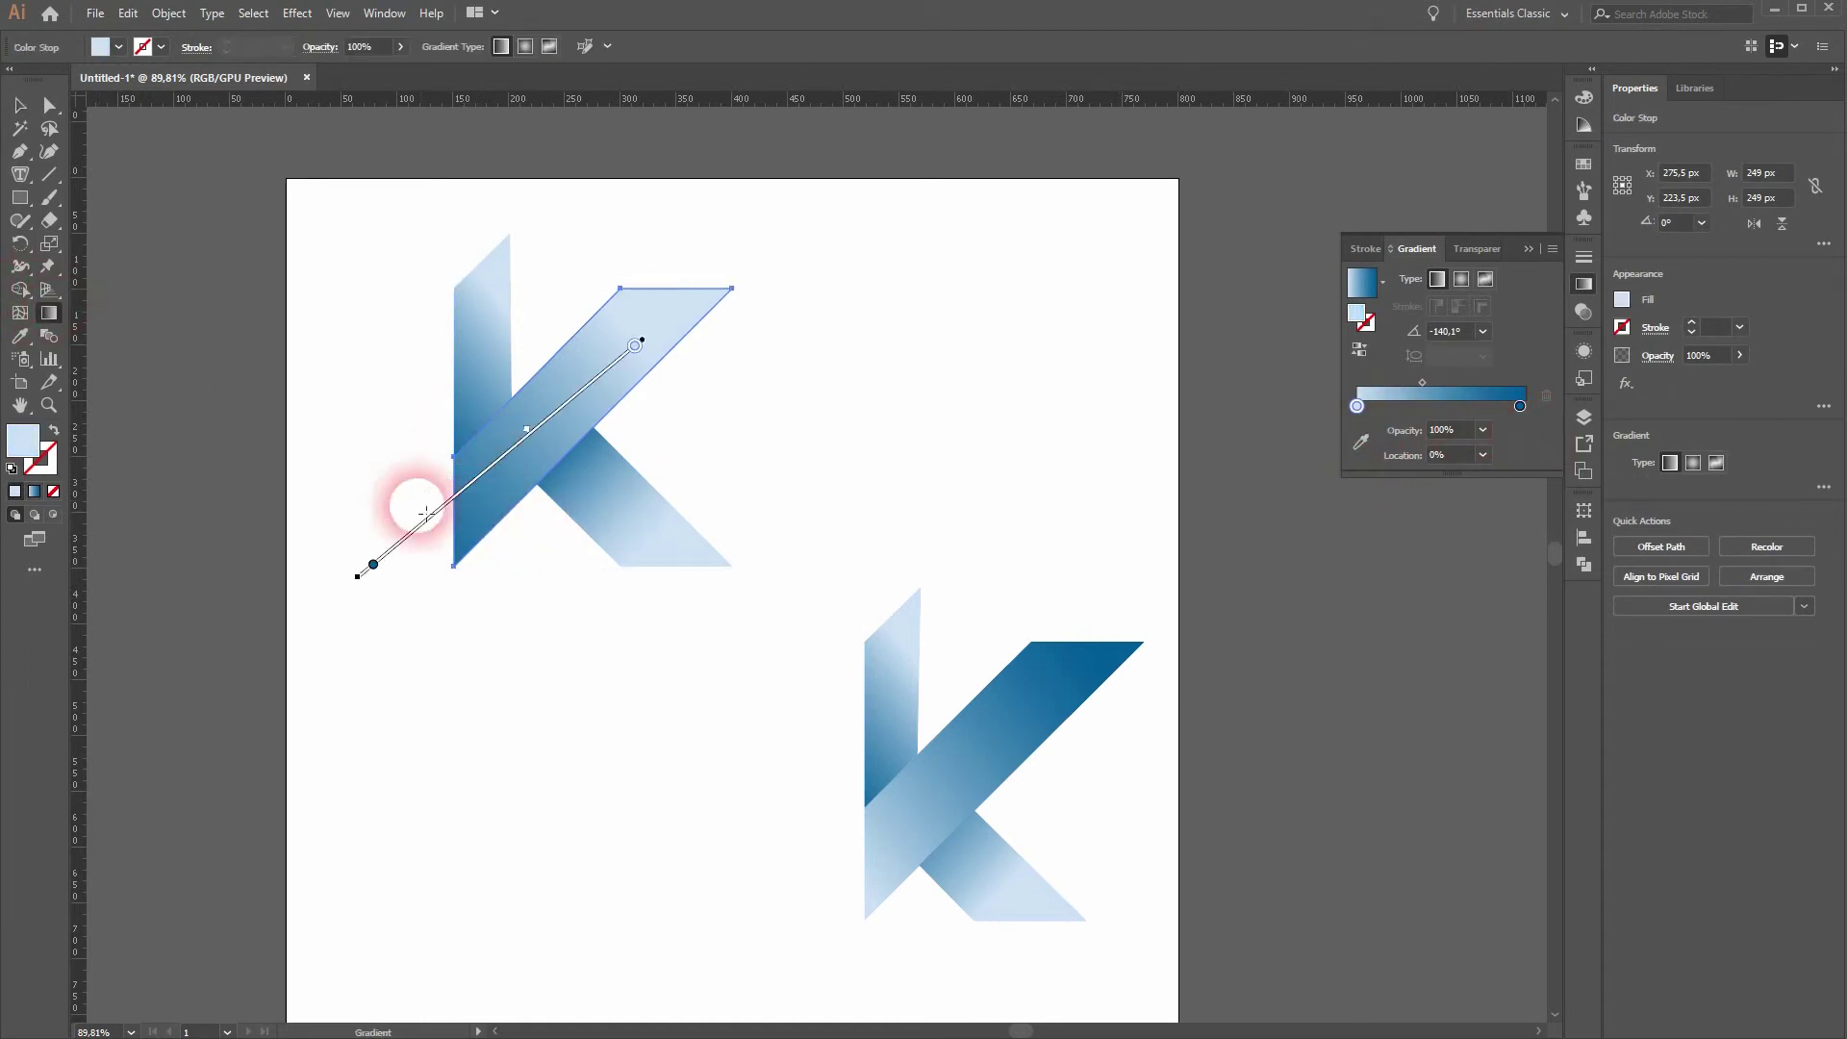
left_click(374, 564)
mouse_move(362, 585)
left_mouse_down()
mouse_move(384, 431)
mouse_move(784, 298)
mouse_move(709, 276)
mouse_move(736, 256)
mouse_move(725, 223)
mouse_move(528, 400)
mouse_move(606, 358)
mouse_move(590, 363)
left_mouse_up()
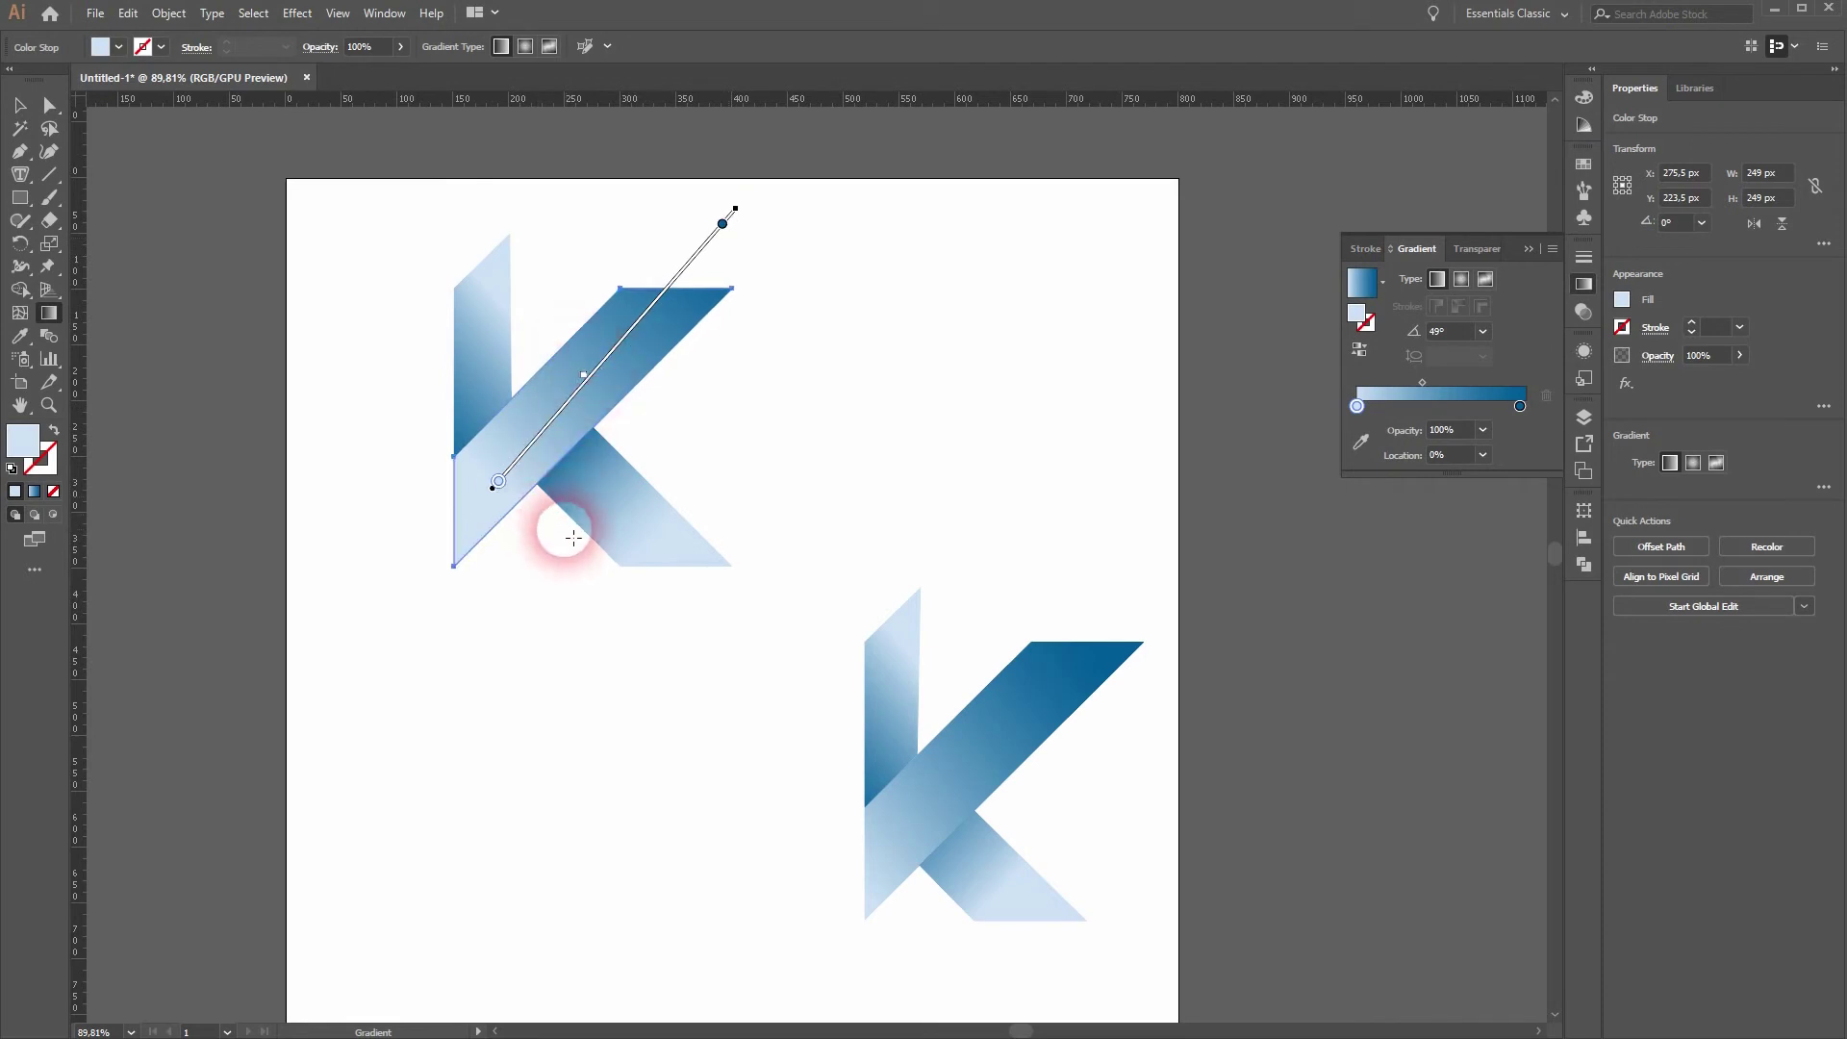
left_click_drag(510, 494, 540, 447)
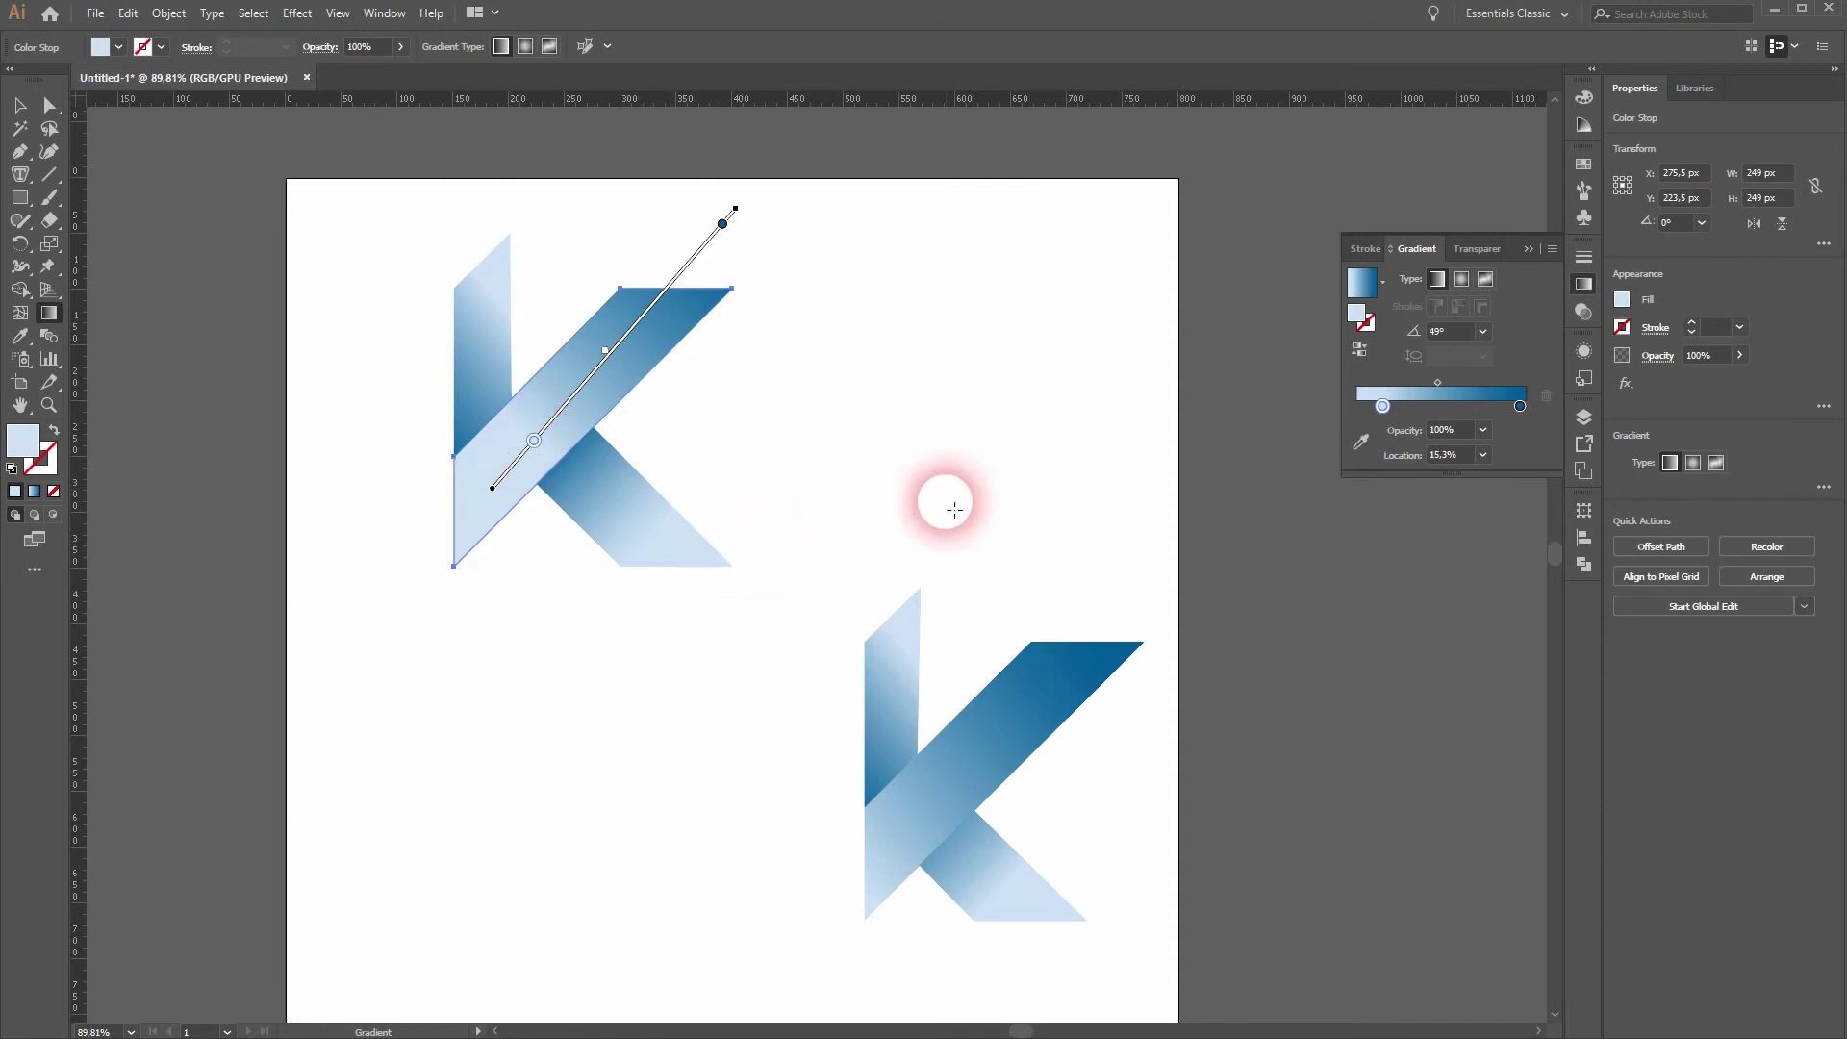
left_click(21, 108)
left_click(361, 352)
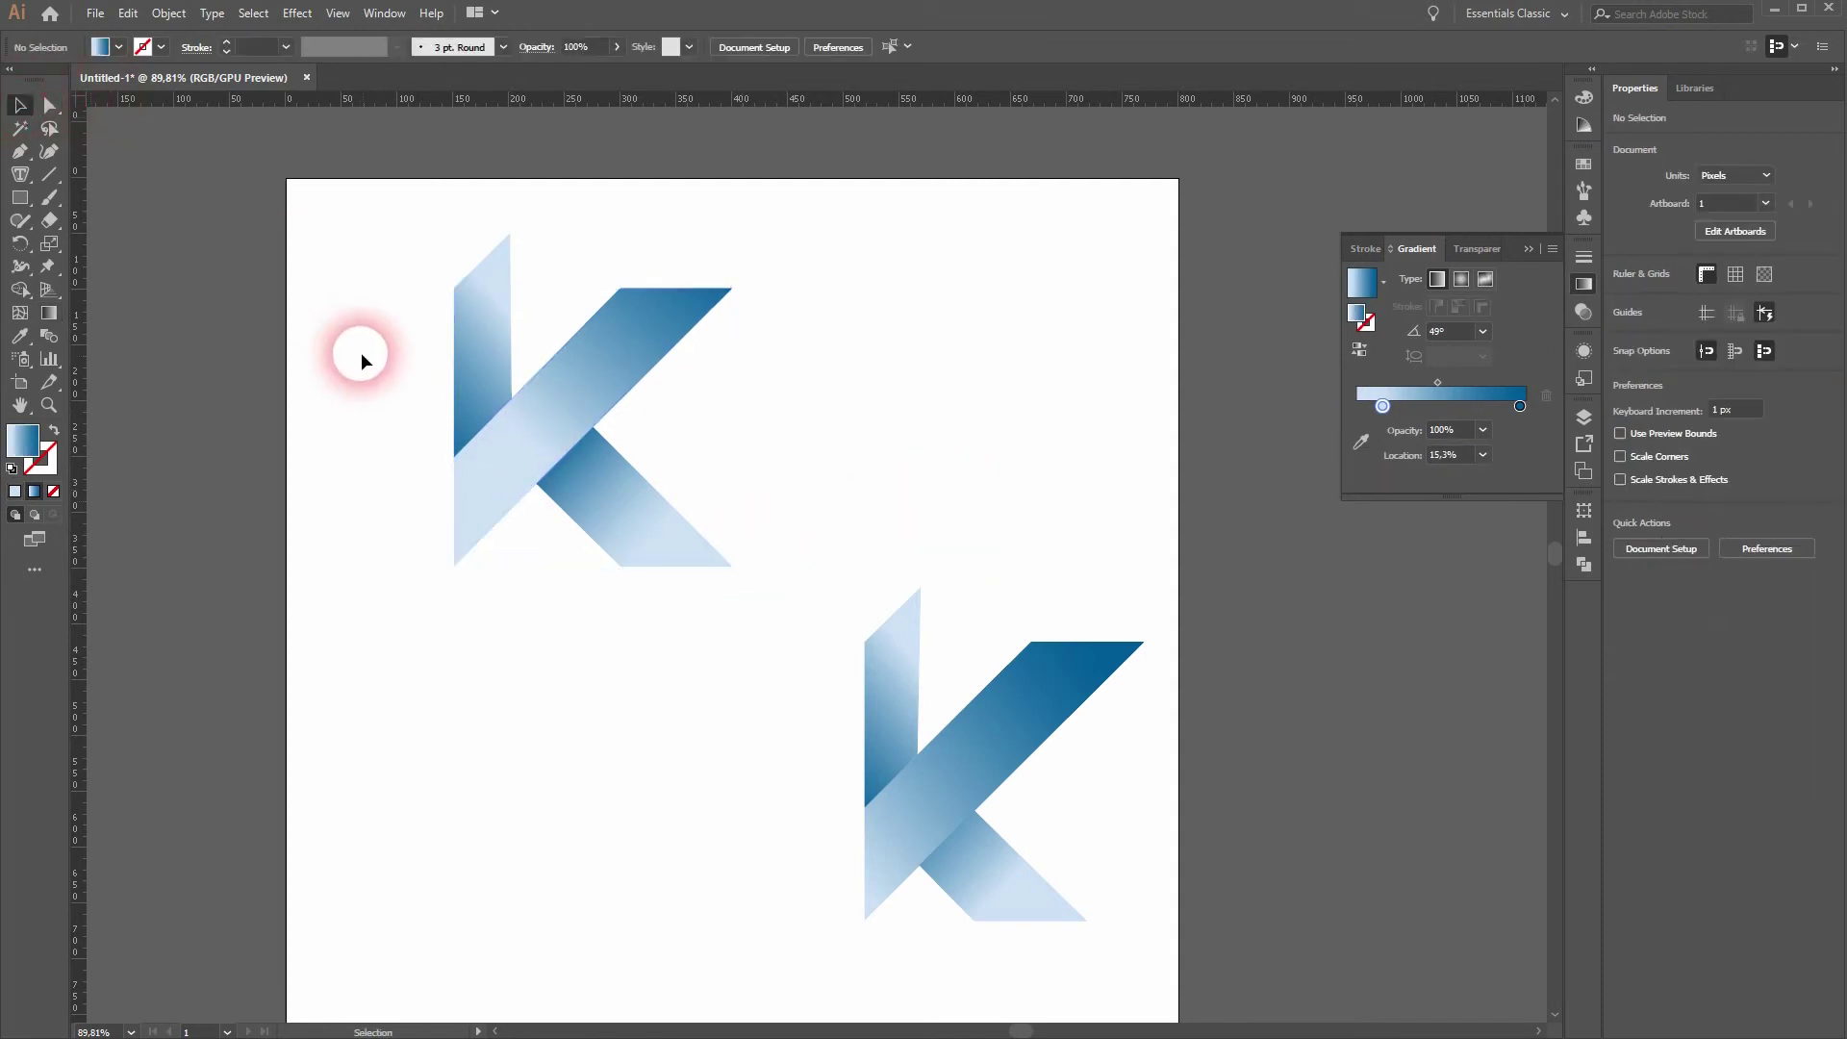
Adjust the upright stem's gradient to an angle of -142° with the light stop at about 25%
left_click(462, 337)
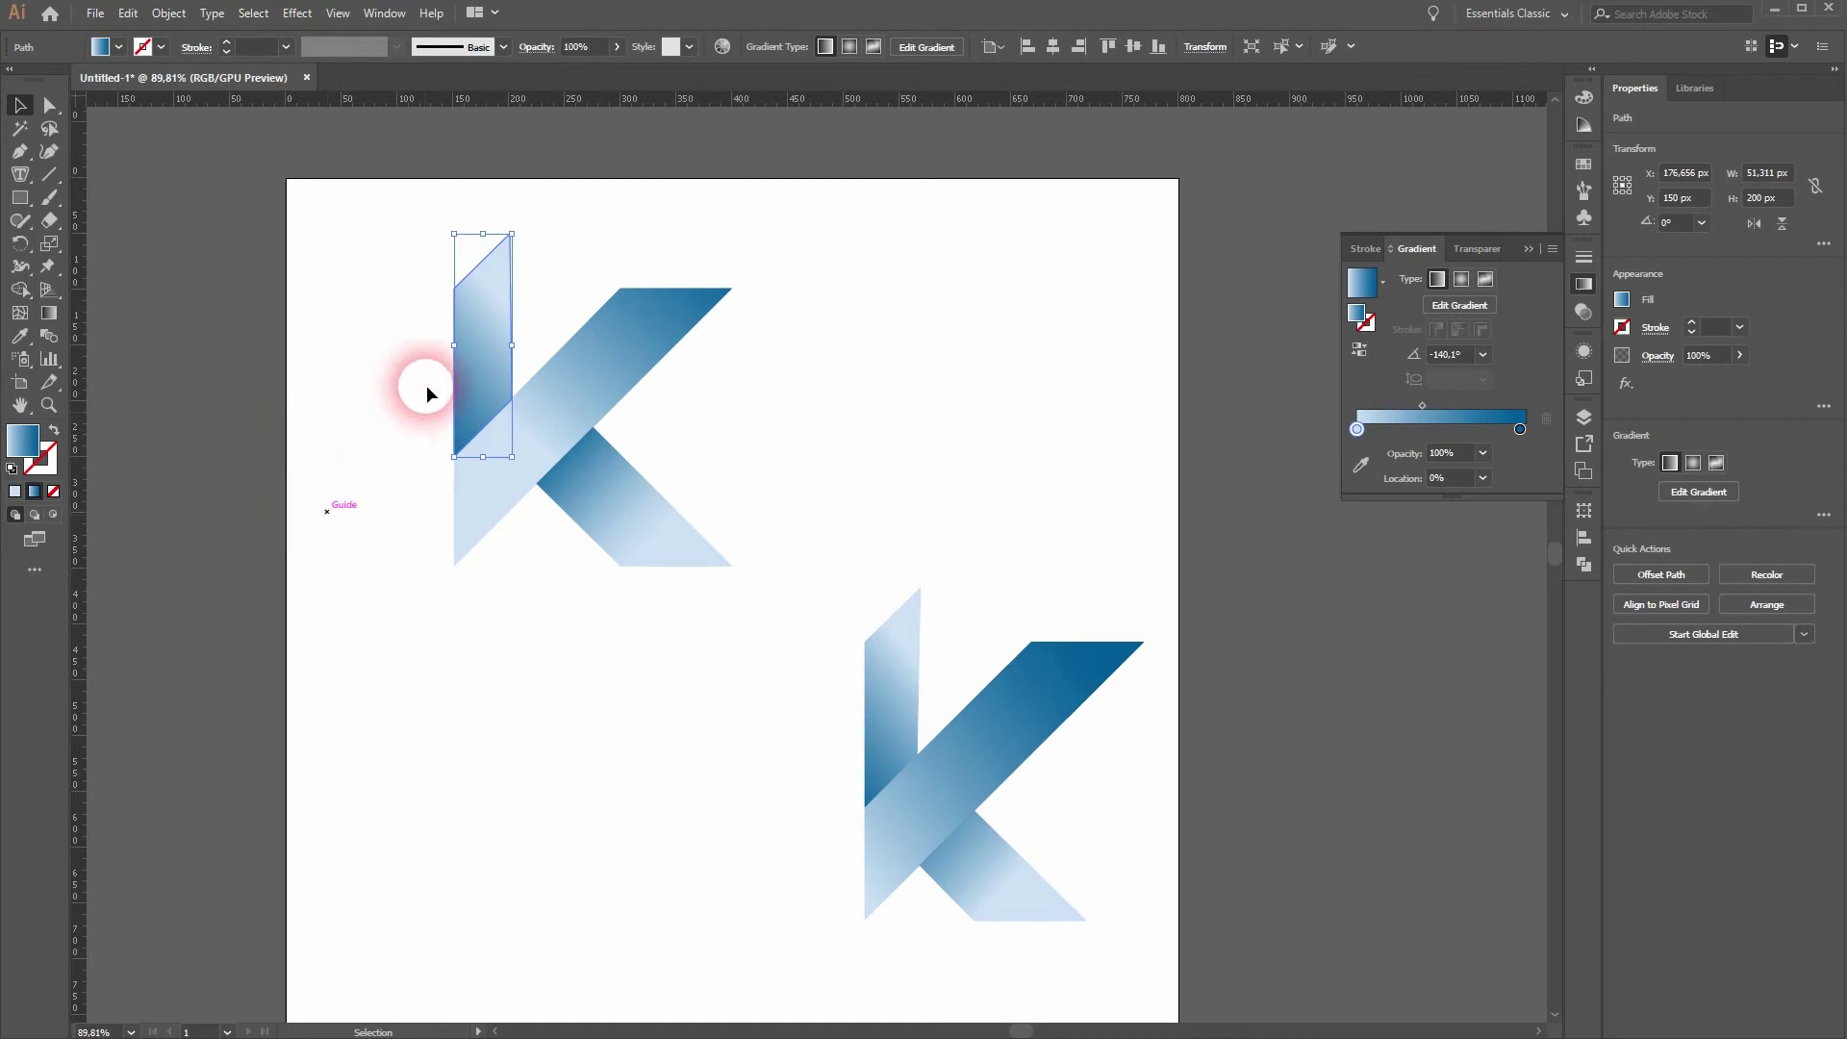
left_click(48, 313)
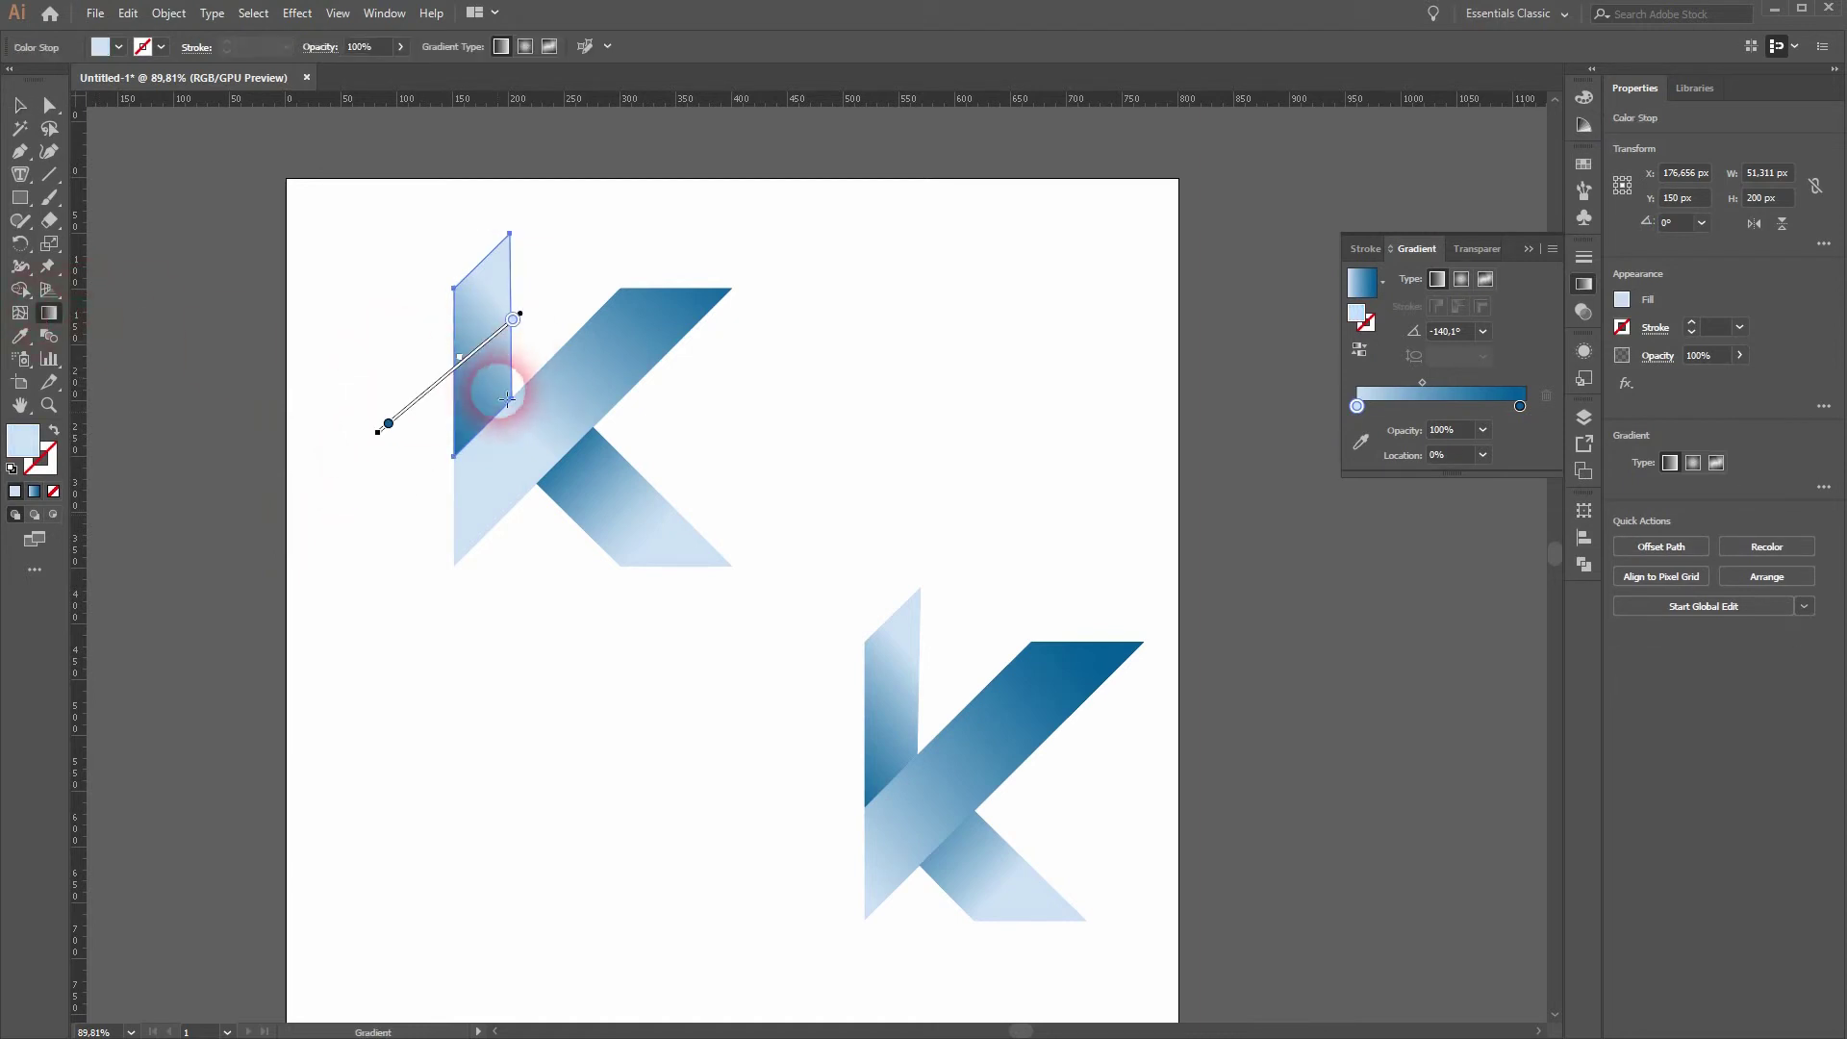
left_click(461, 373)
mouse_move(462, 373)
left_mouse_down()
mouse_move(505, 337)
mouse_move(481, 355)
left_mouse_up()
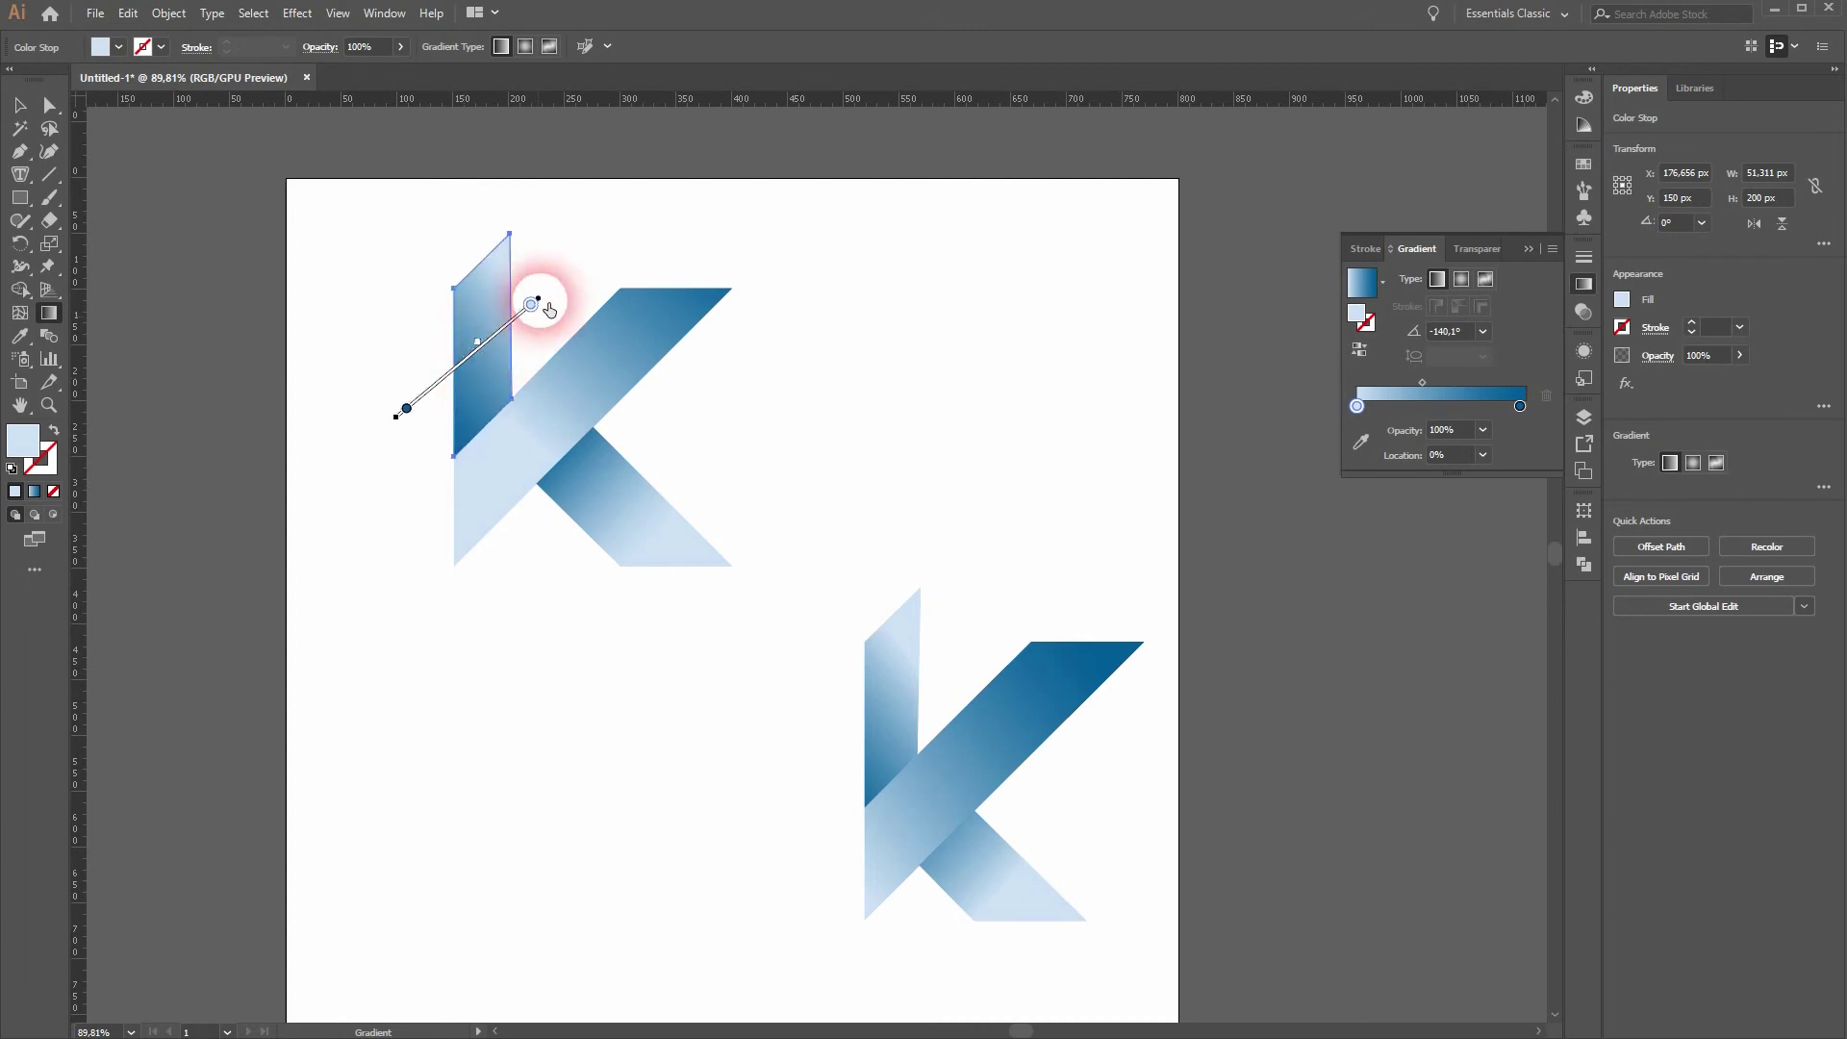
left_click_drag(546, 304, 501, 335)
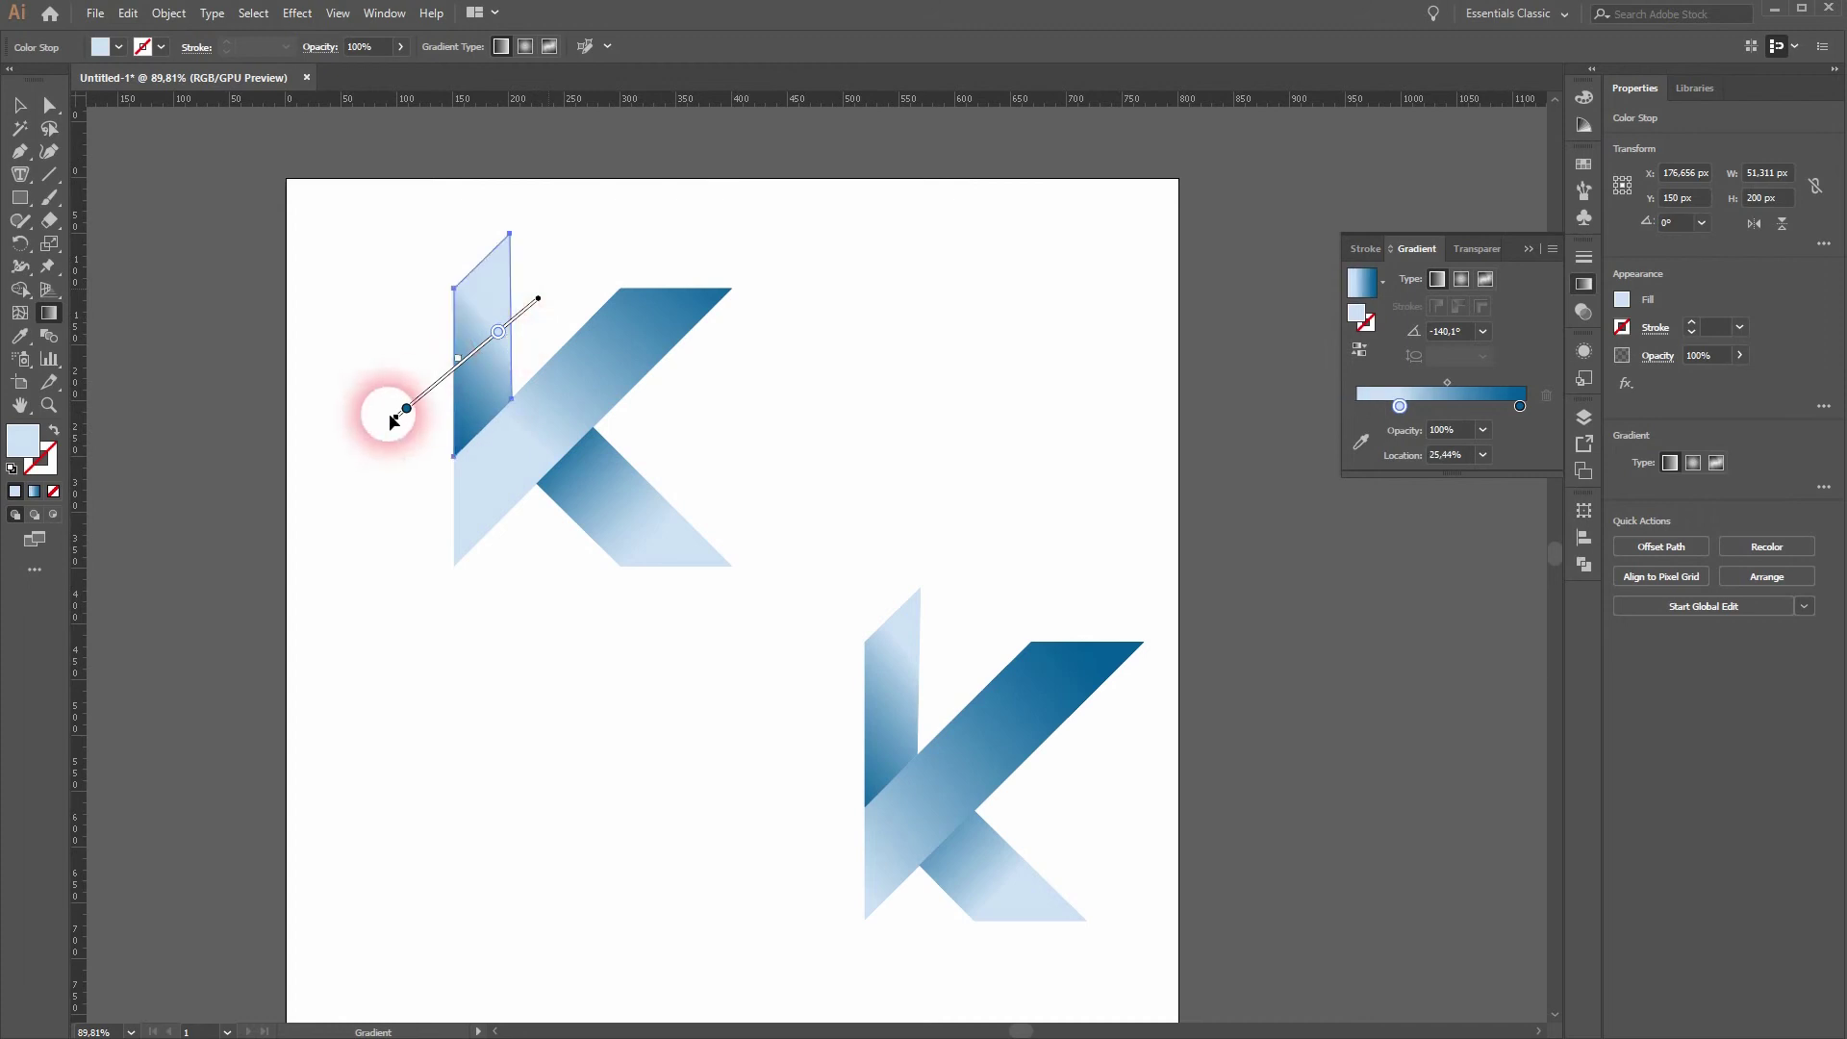
mouse_move(395, 417)
left_mouse_down()
mouse_move(367, 466)
mouse_move(365, 448)
left_mouse_up()
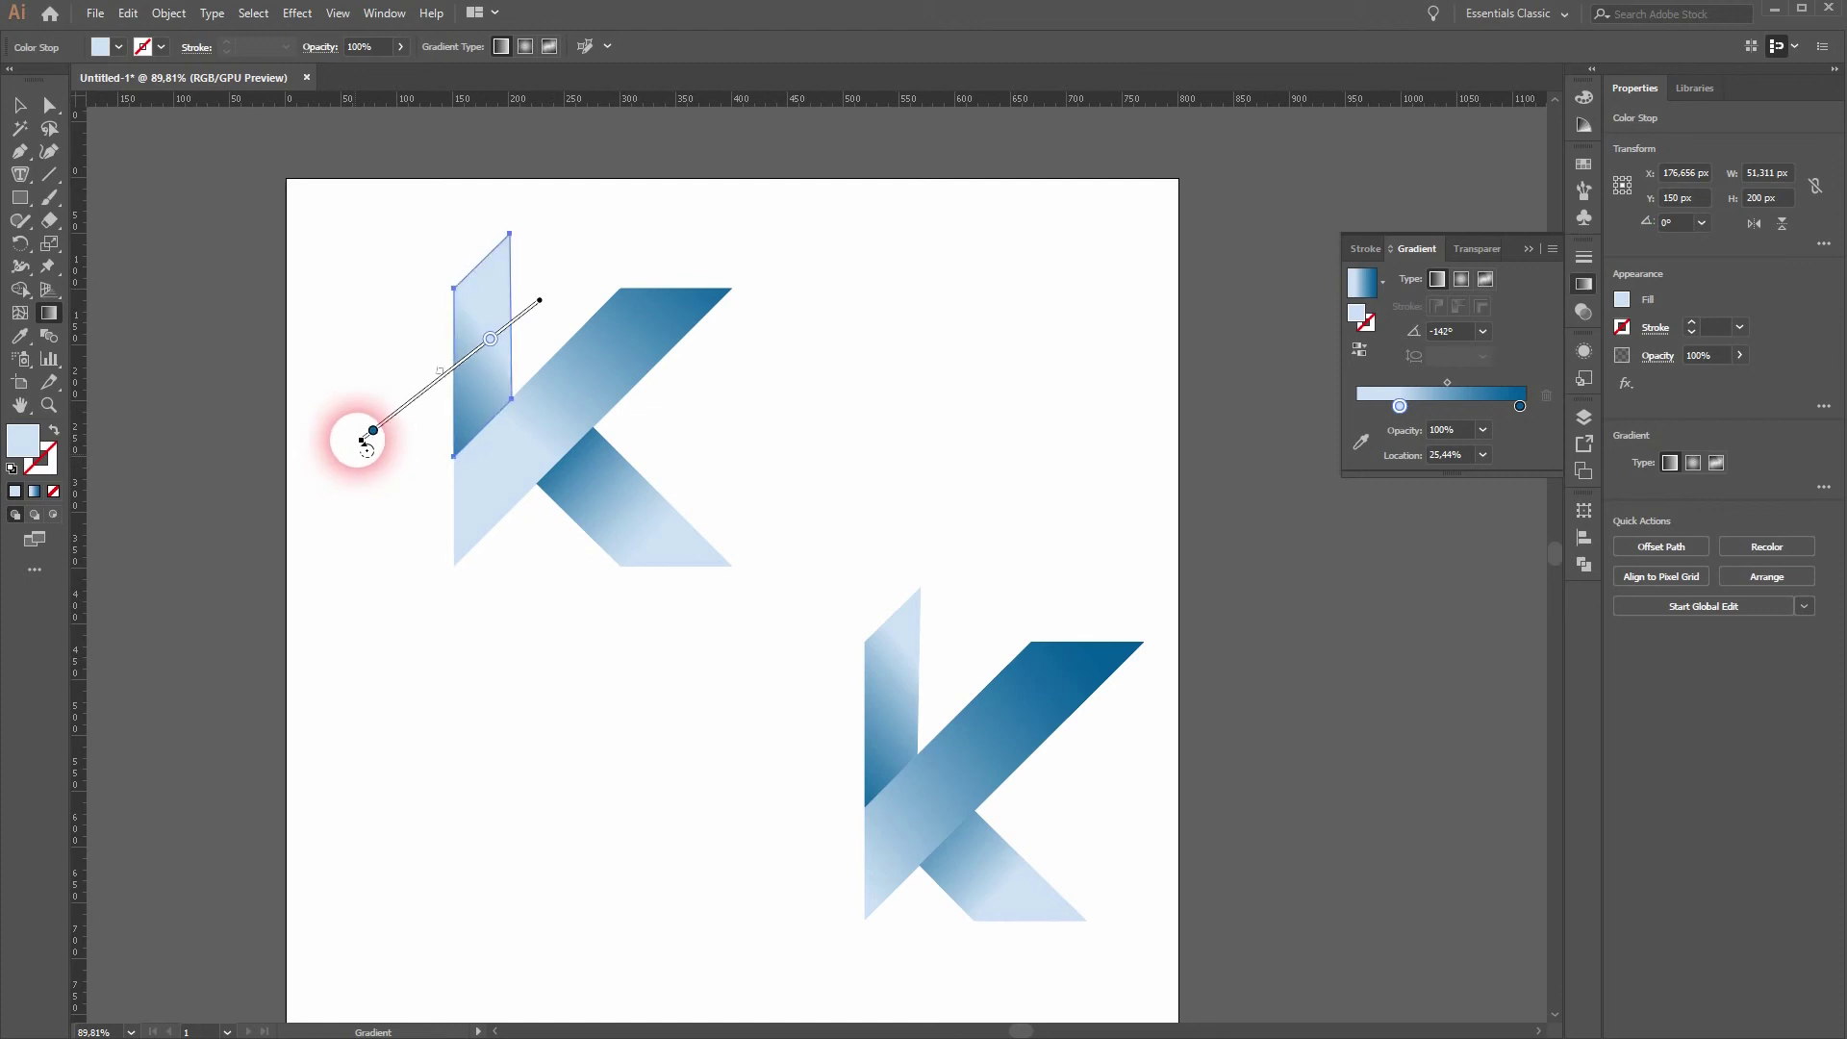
left_click(465, 366)
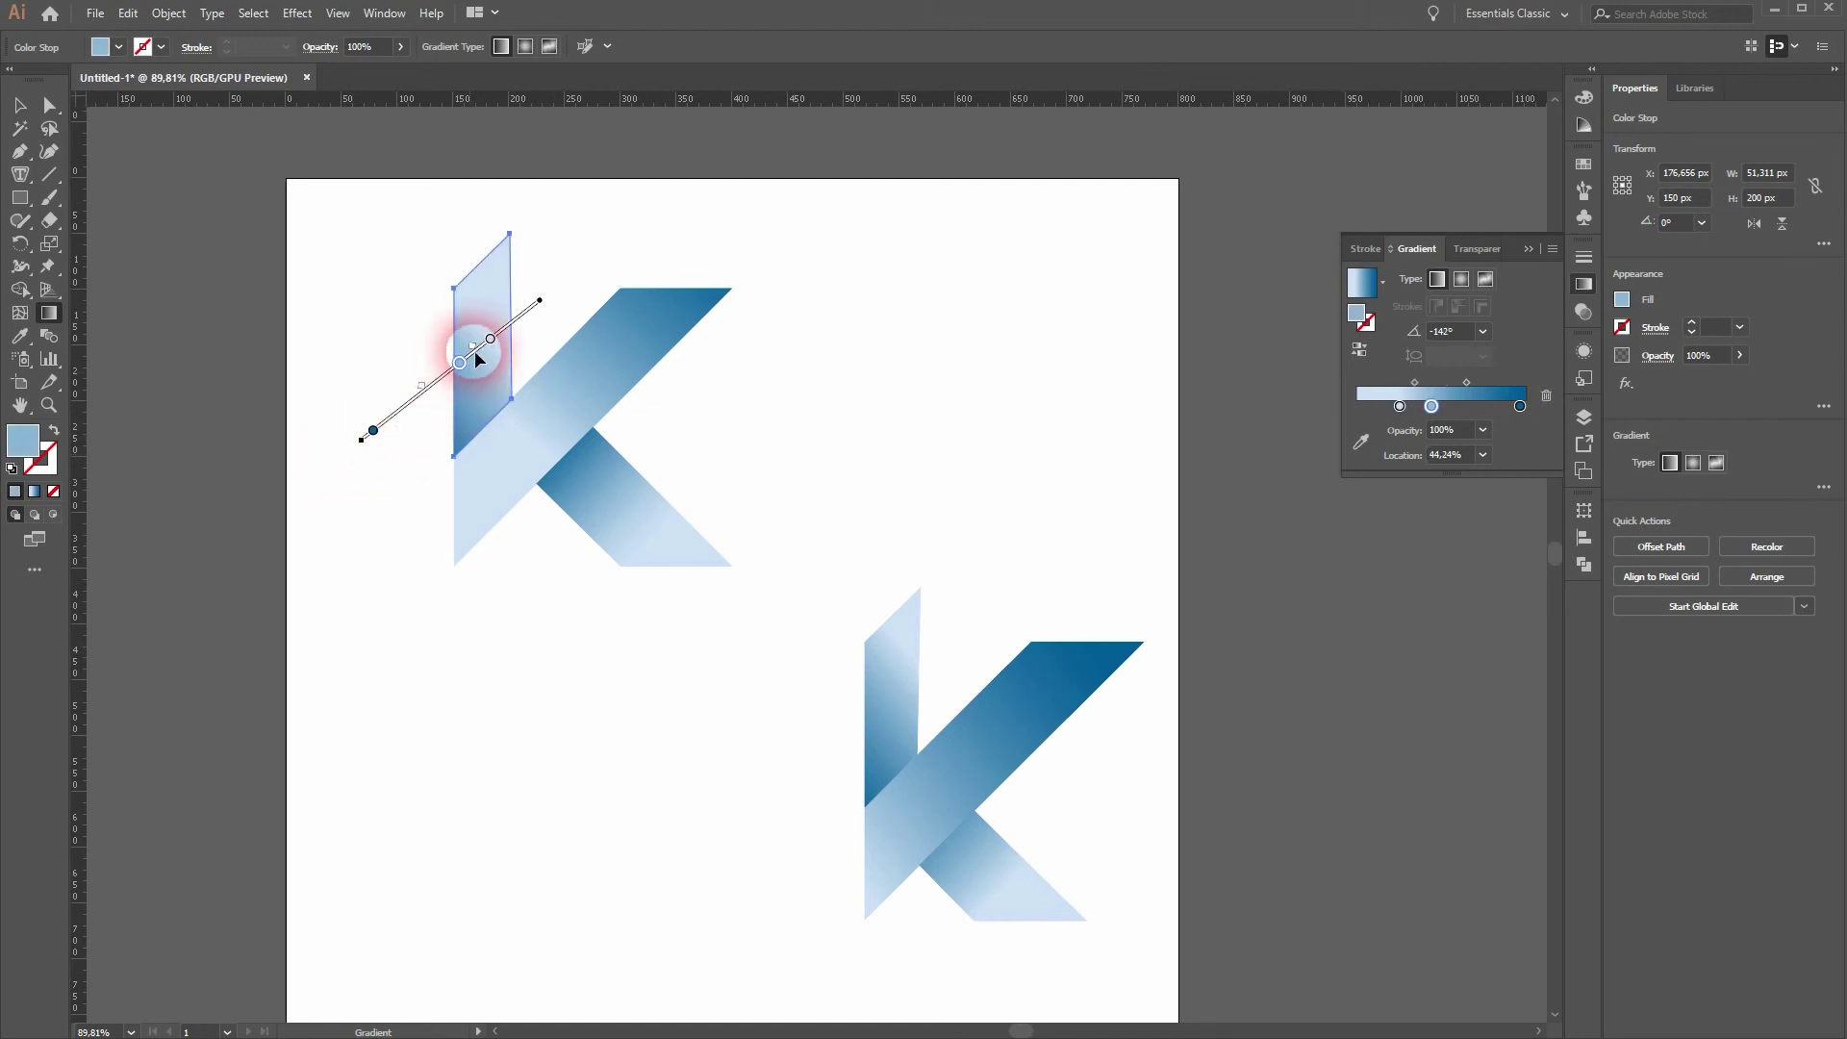
key("v")
key("ctrl+z")
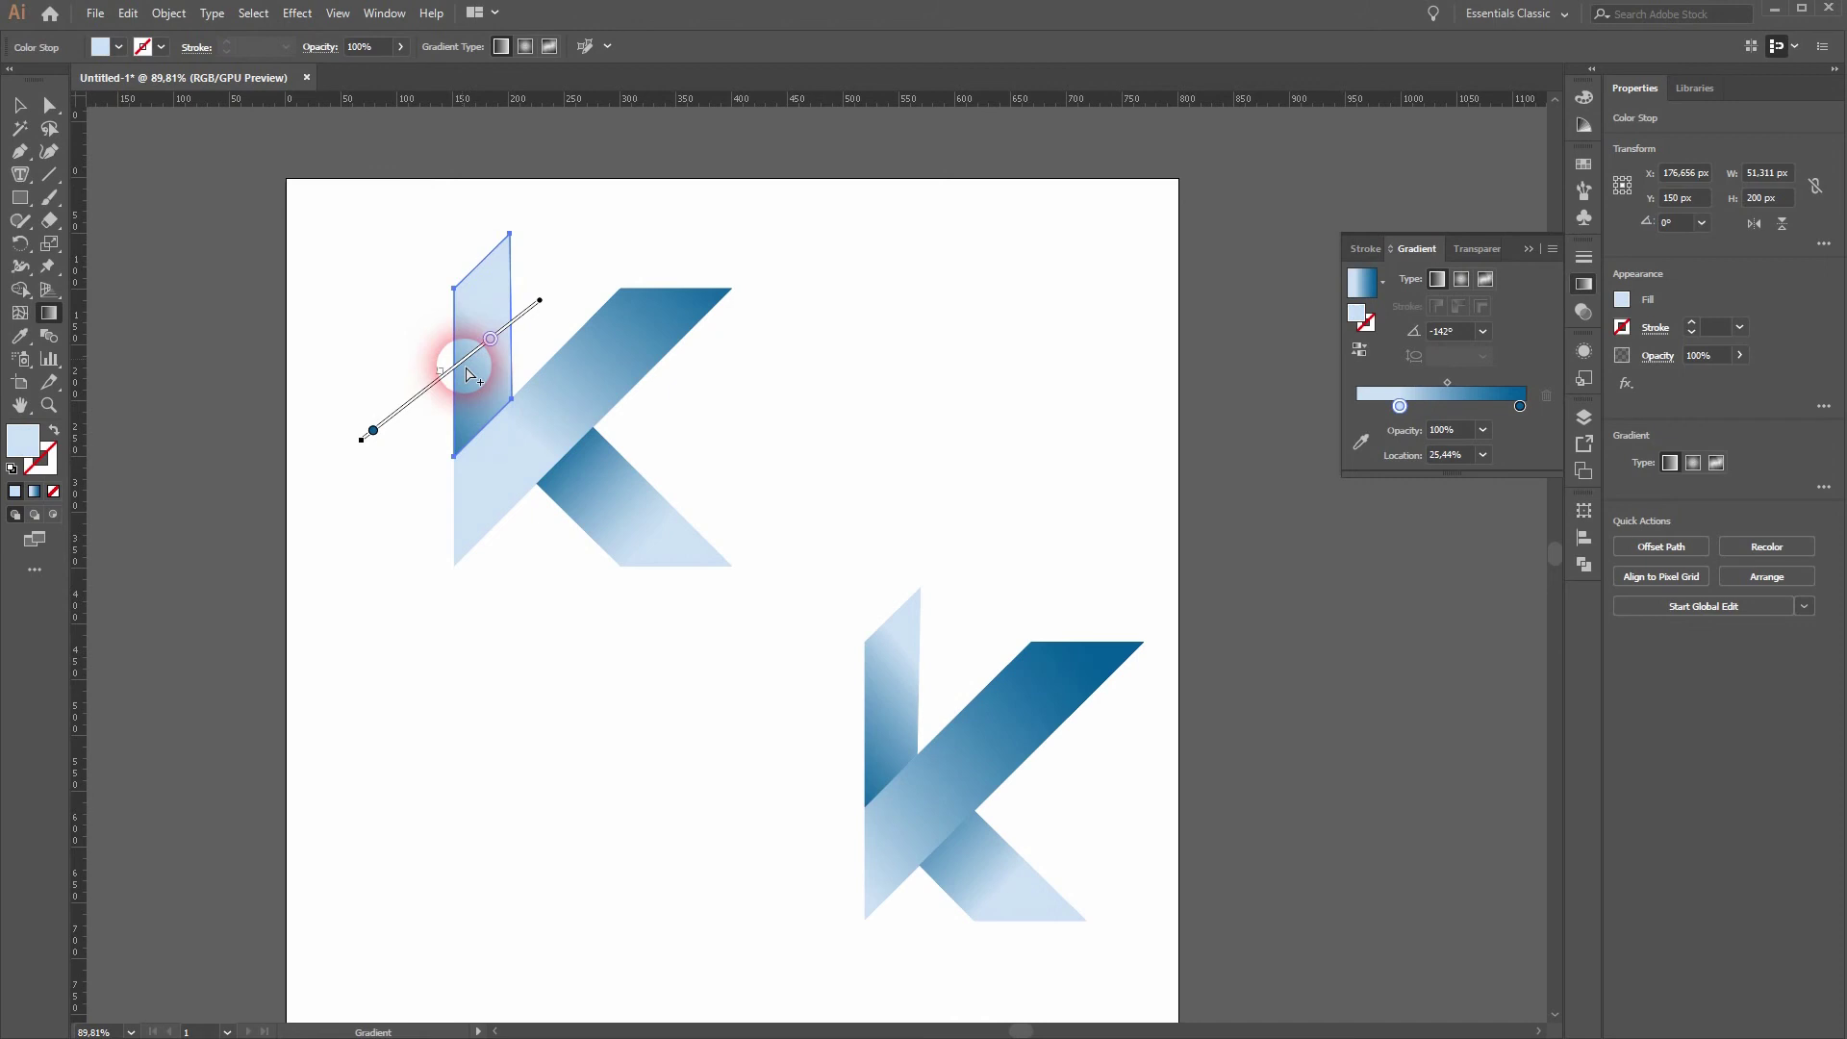
Shift the upright stem's whole gradient slightly up and to the right, and deselect the stem
left_click_drag(462, 359, 476, 347)
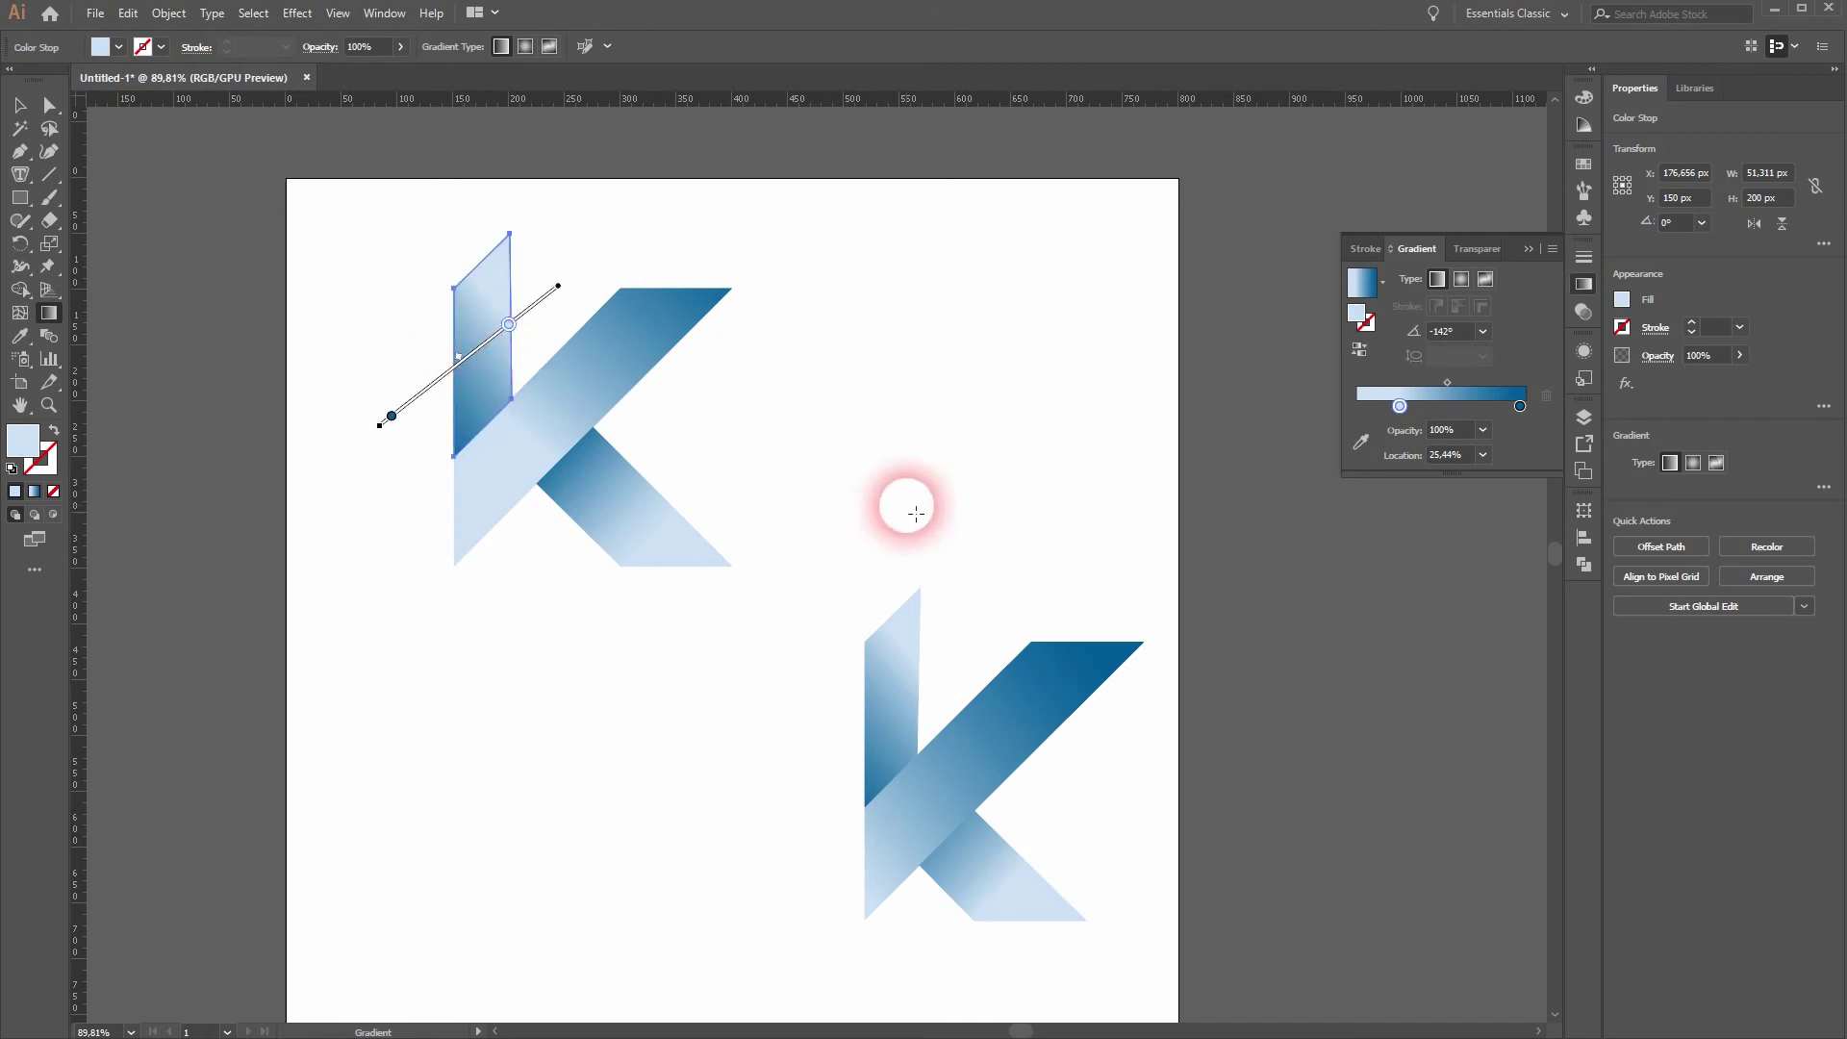
left_click(21, 105)
left_click(891, 481)
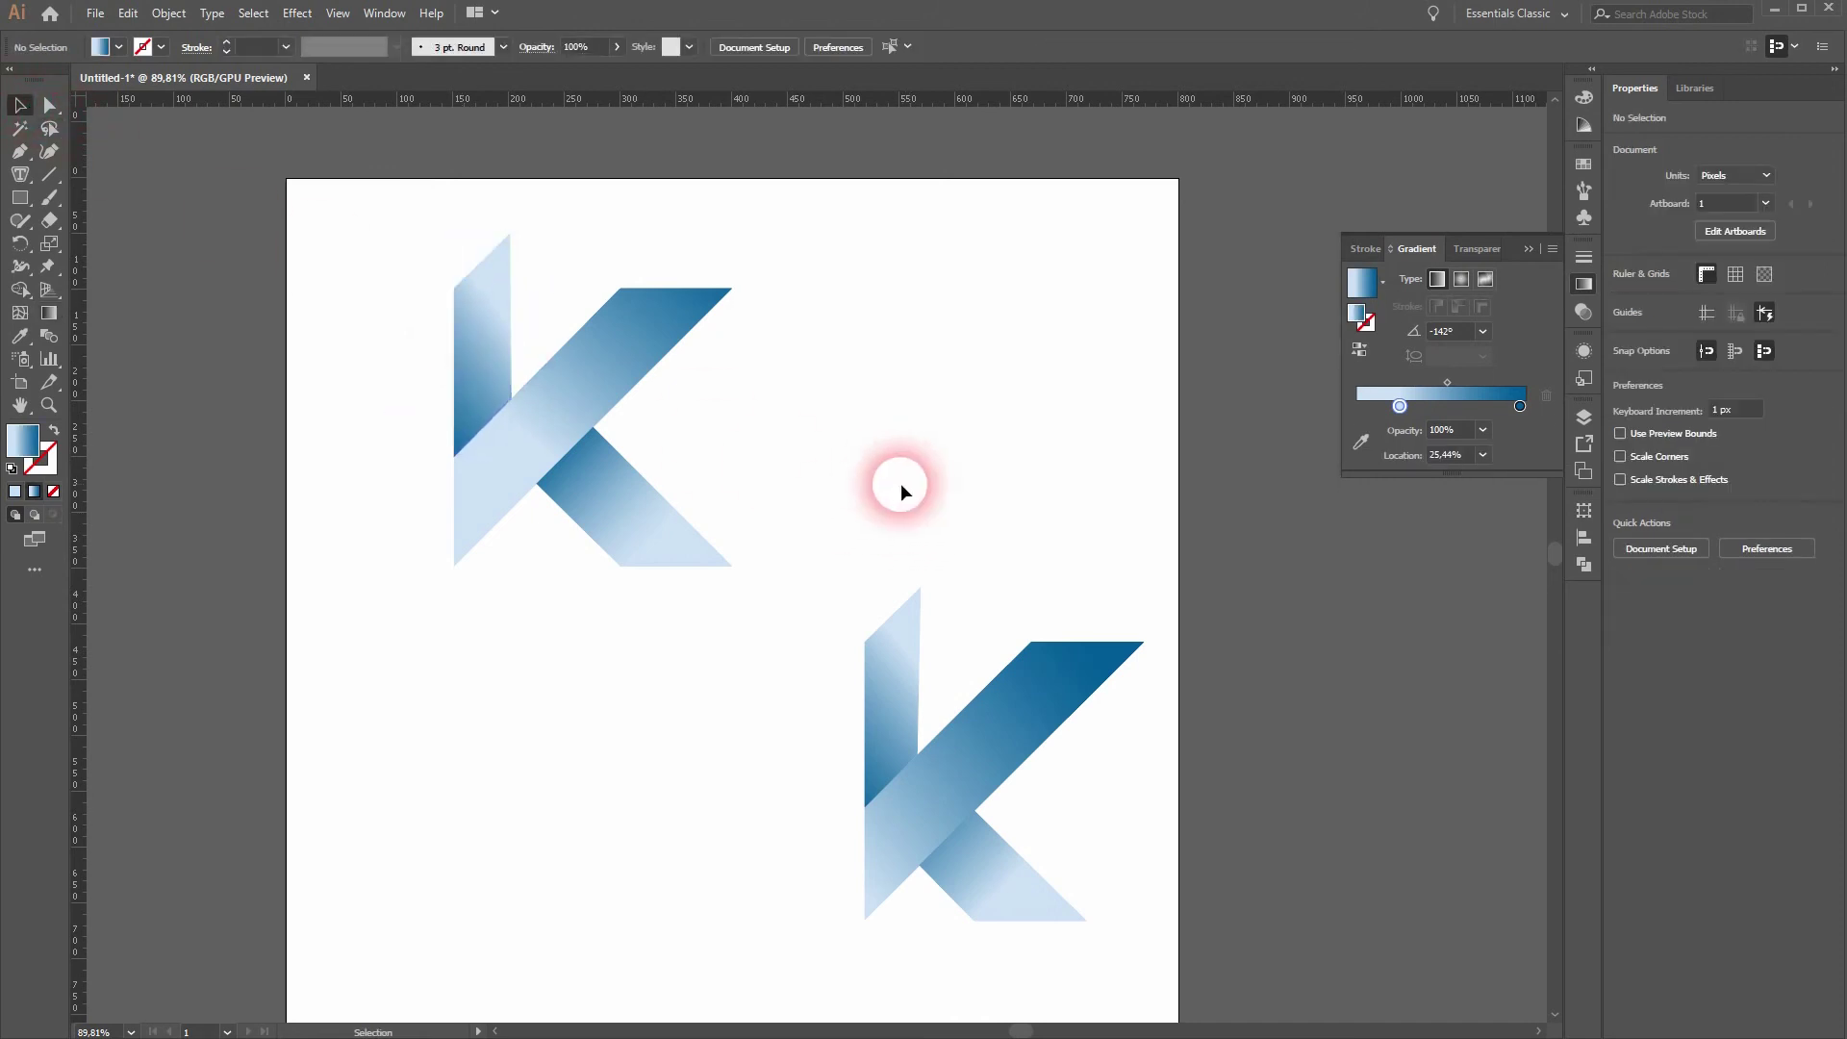
Delete the reference K, leaving only the newly drawn one on the artboard
left_click_drag(888, 538, 1124, 960)
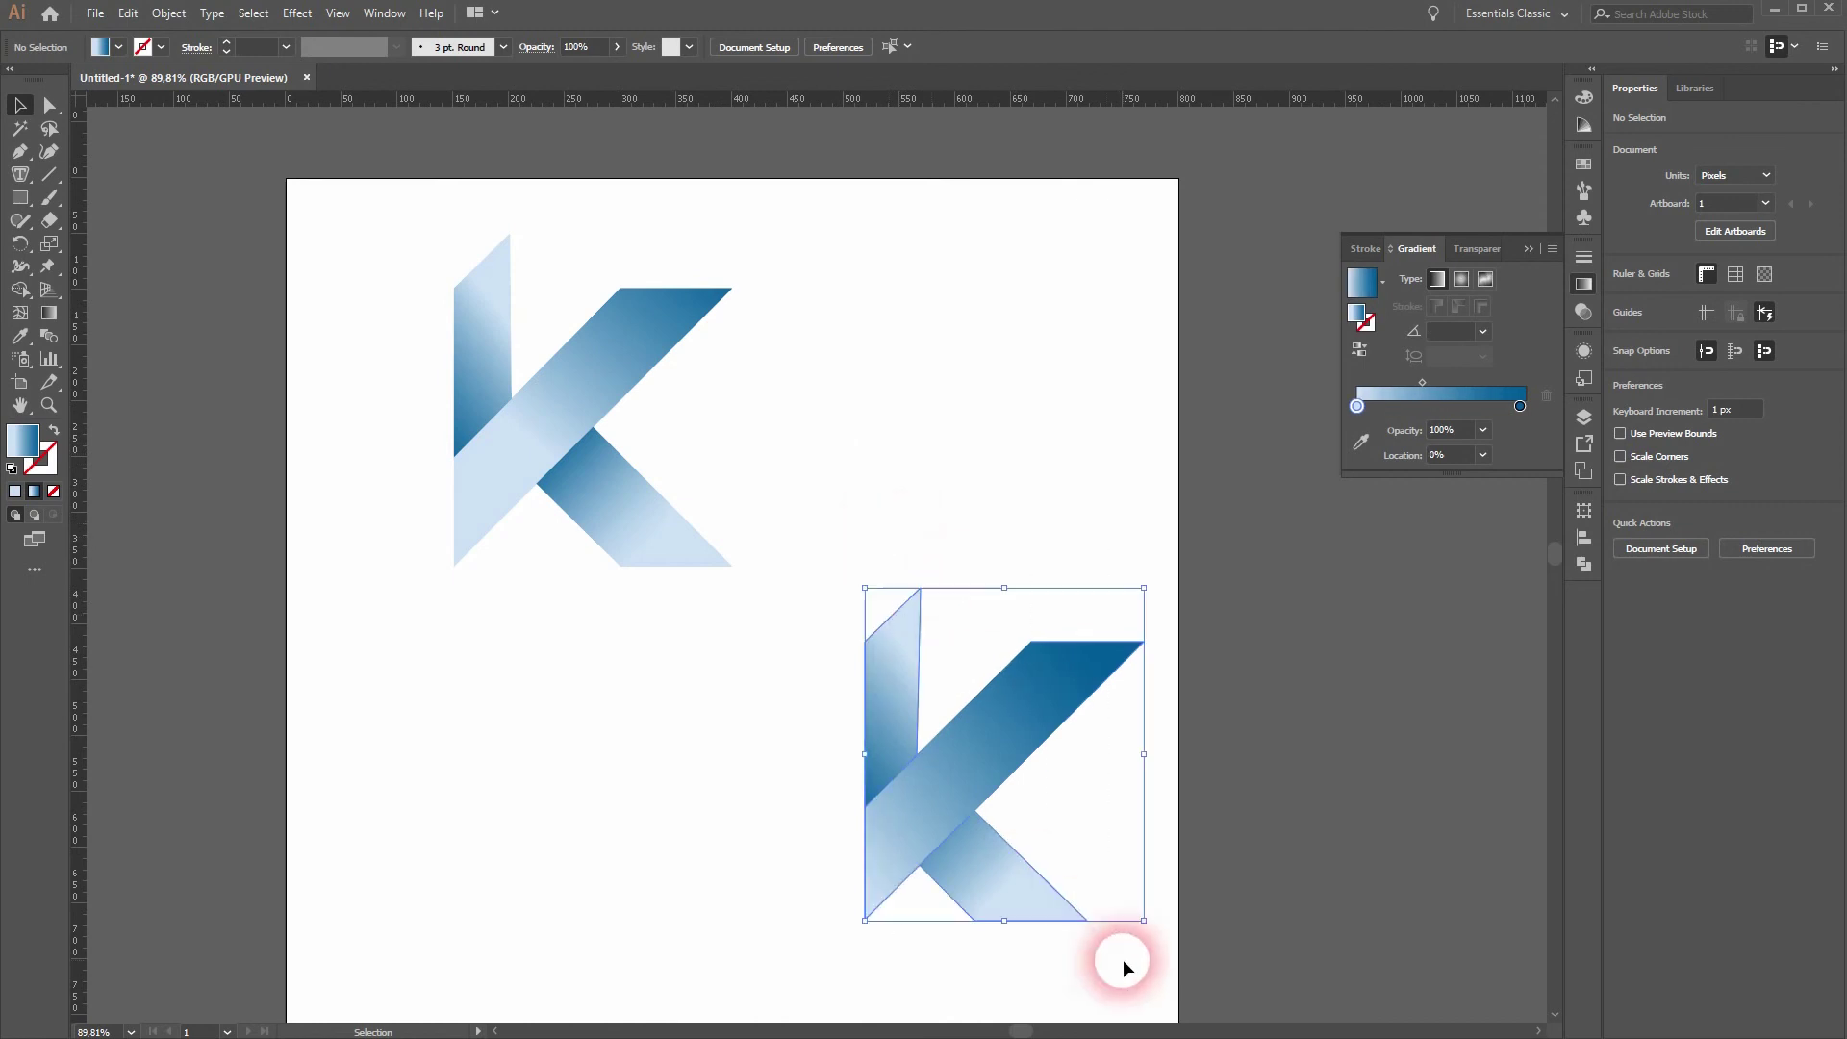
key("Delete")
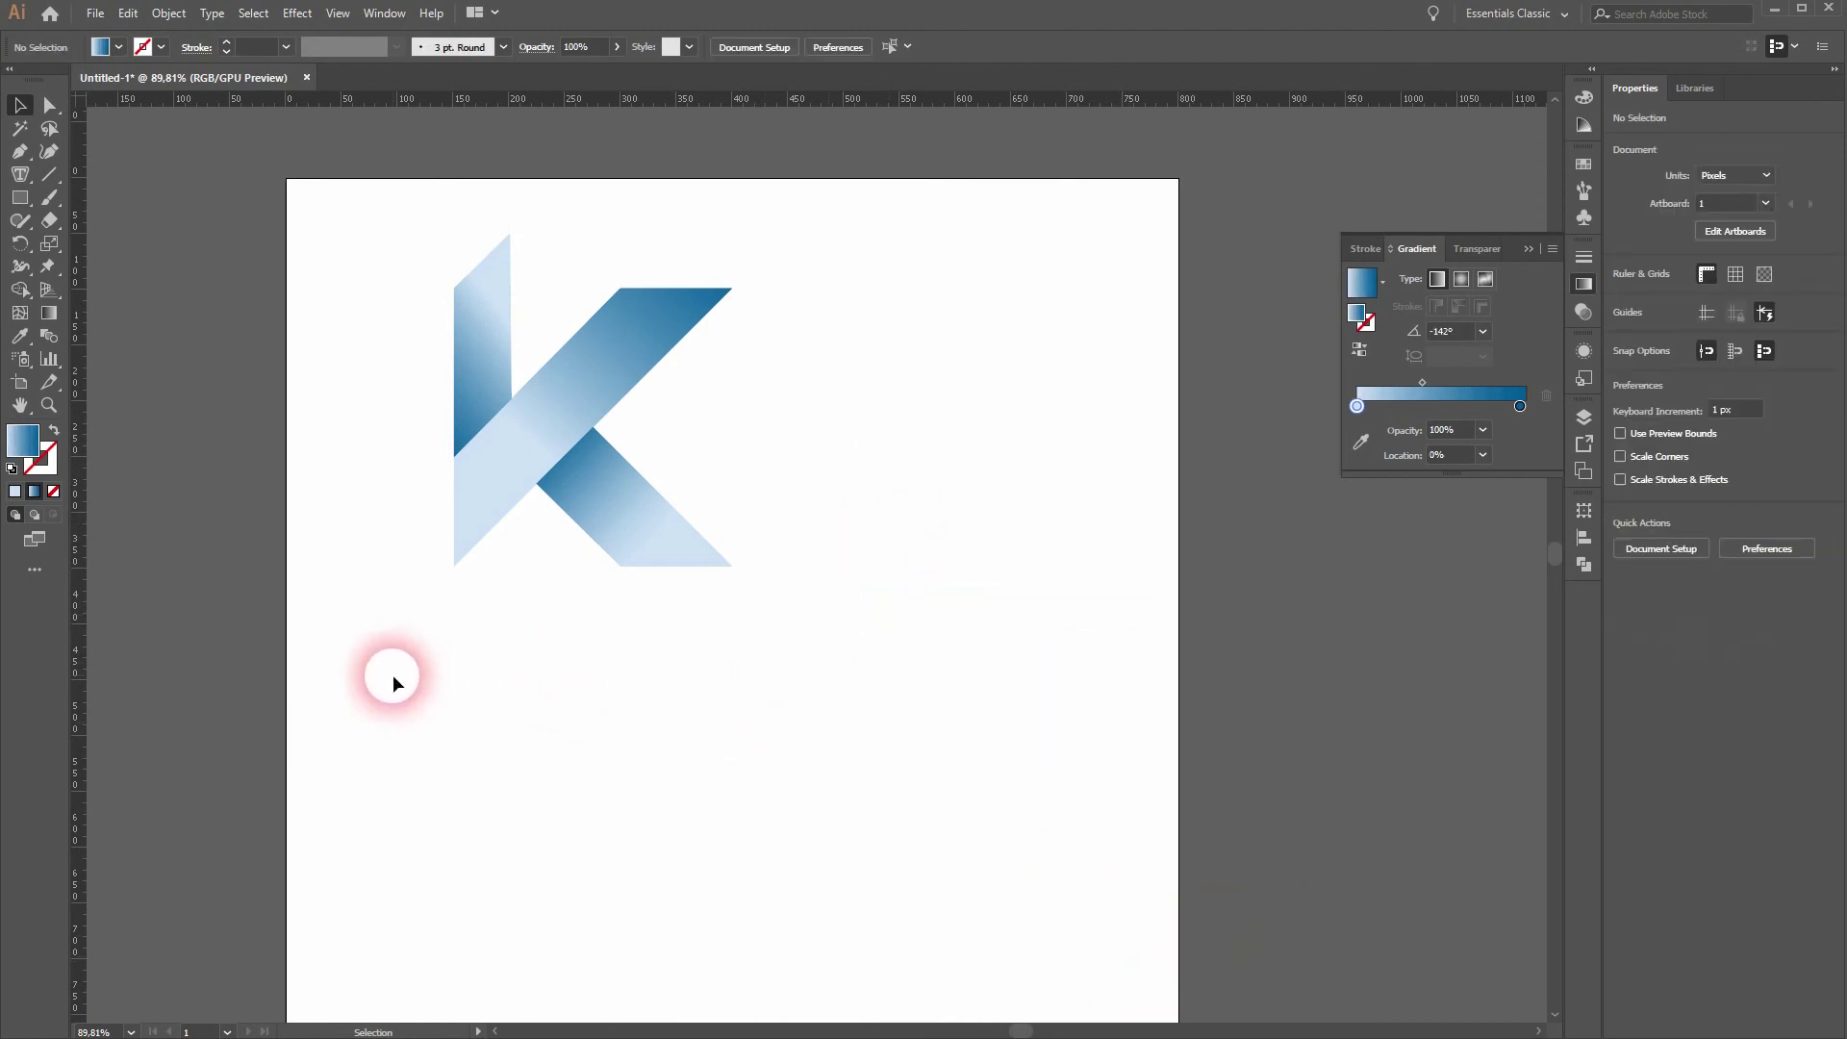
Group all parts of the K, centre the group horizontally and vertically on the artboard, and collapse the gradient settings
left_click_drag(393, 673, 852, 314)
right_click(603, 387)
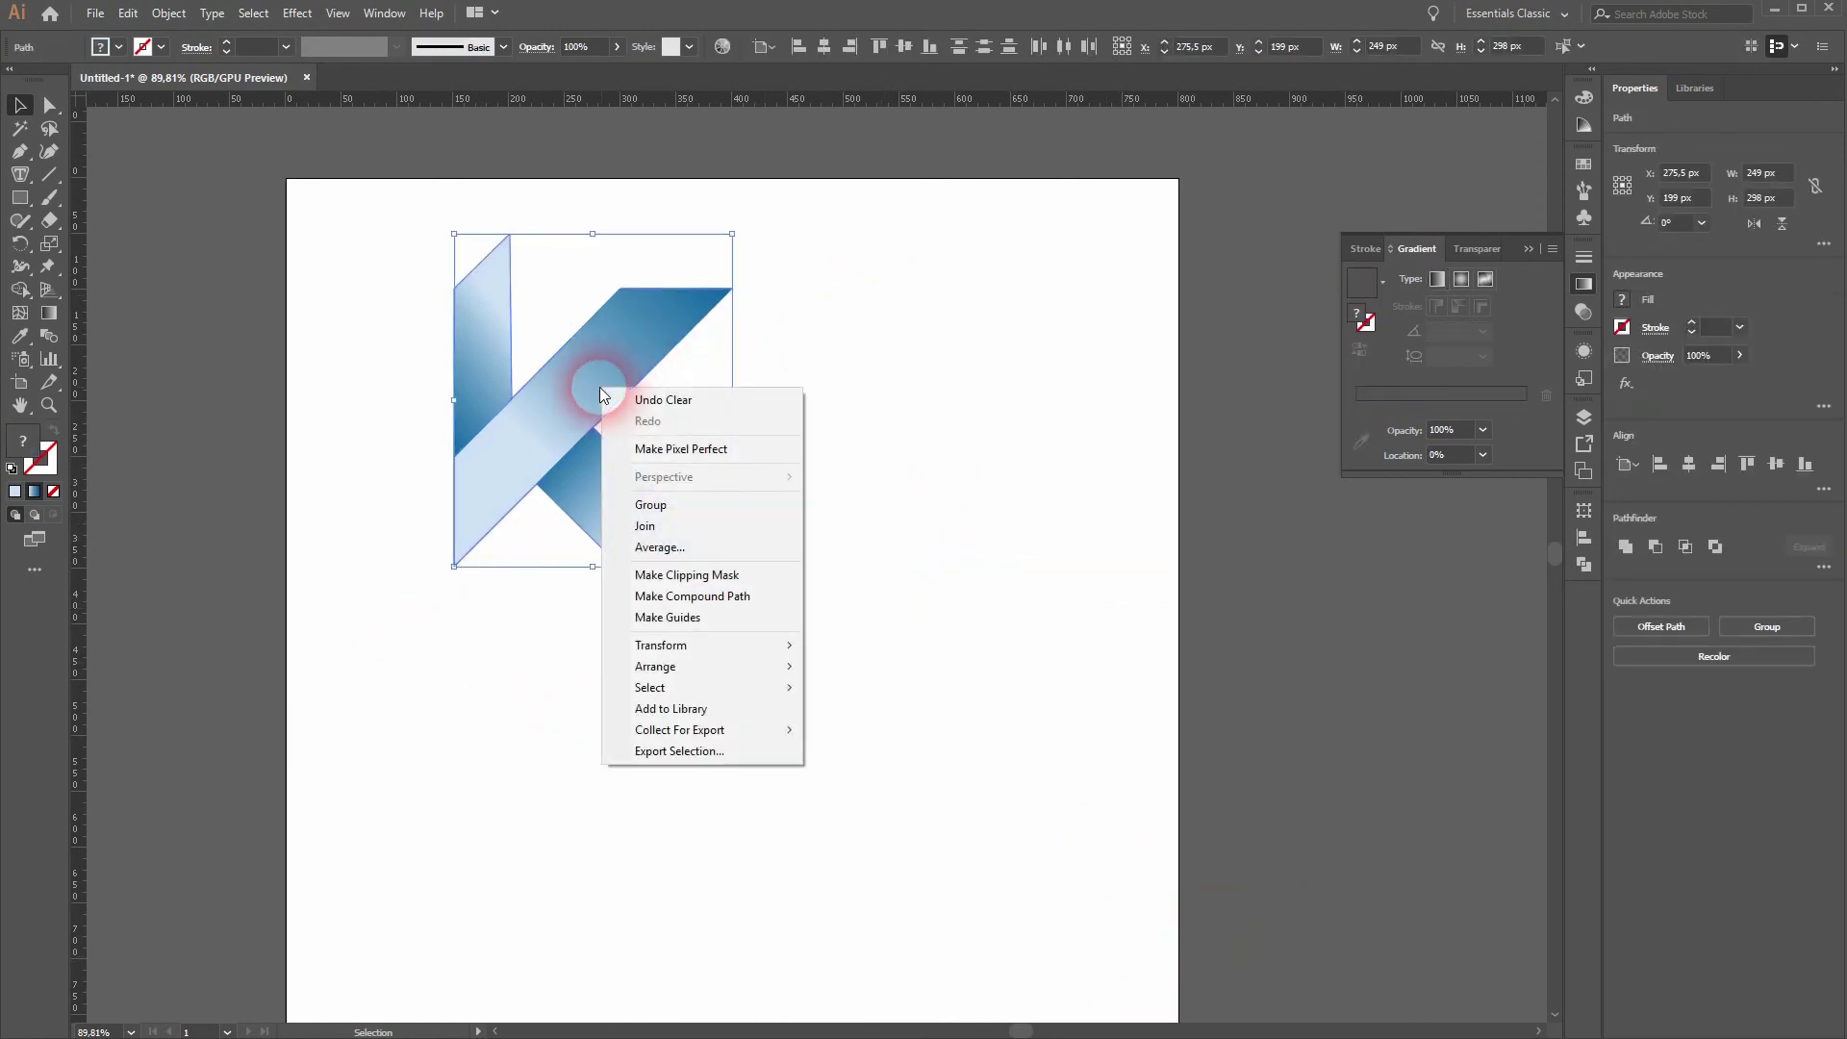
left_click(662, 504)
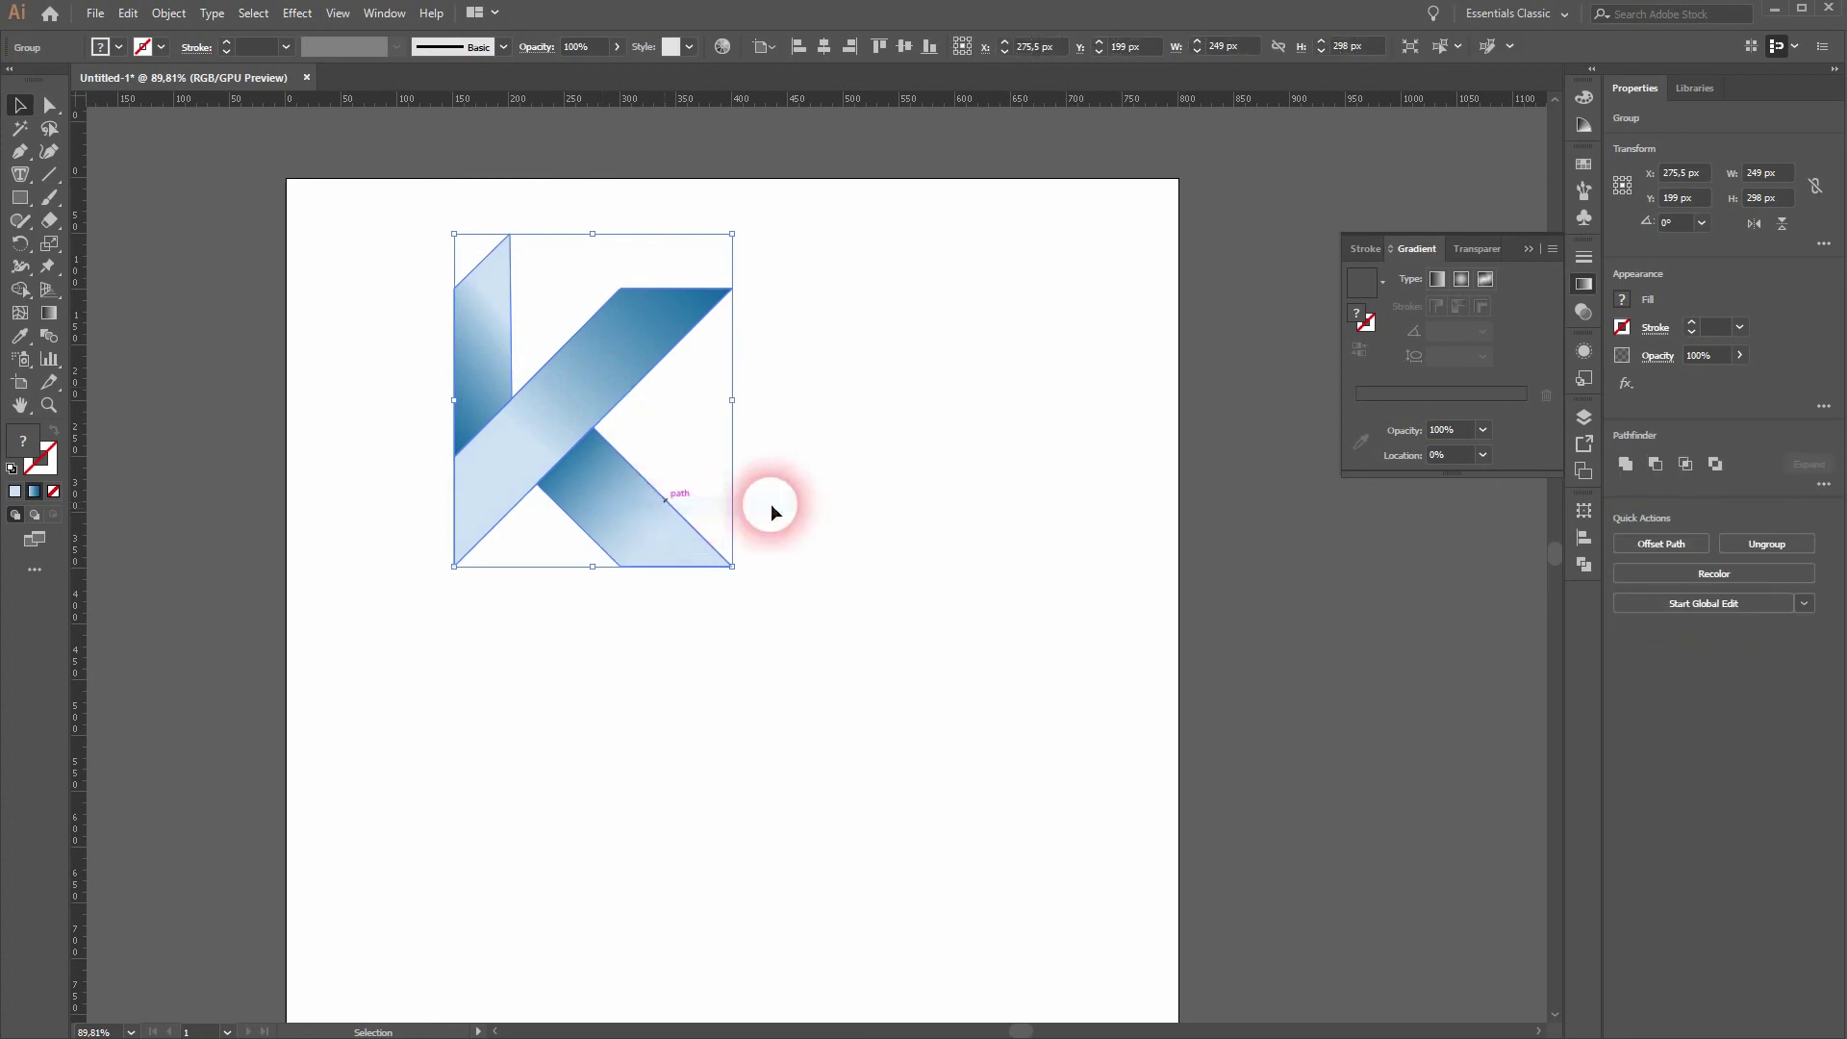
left_click(829, 48)
left_click(902, 50)
left_click(1055, 502)
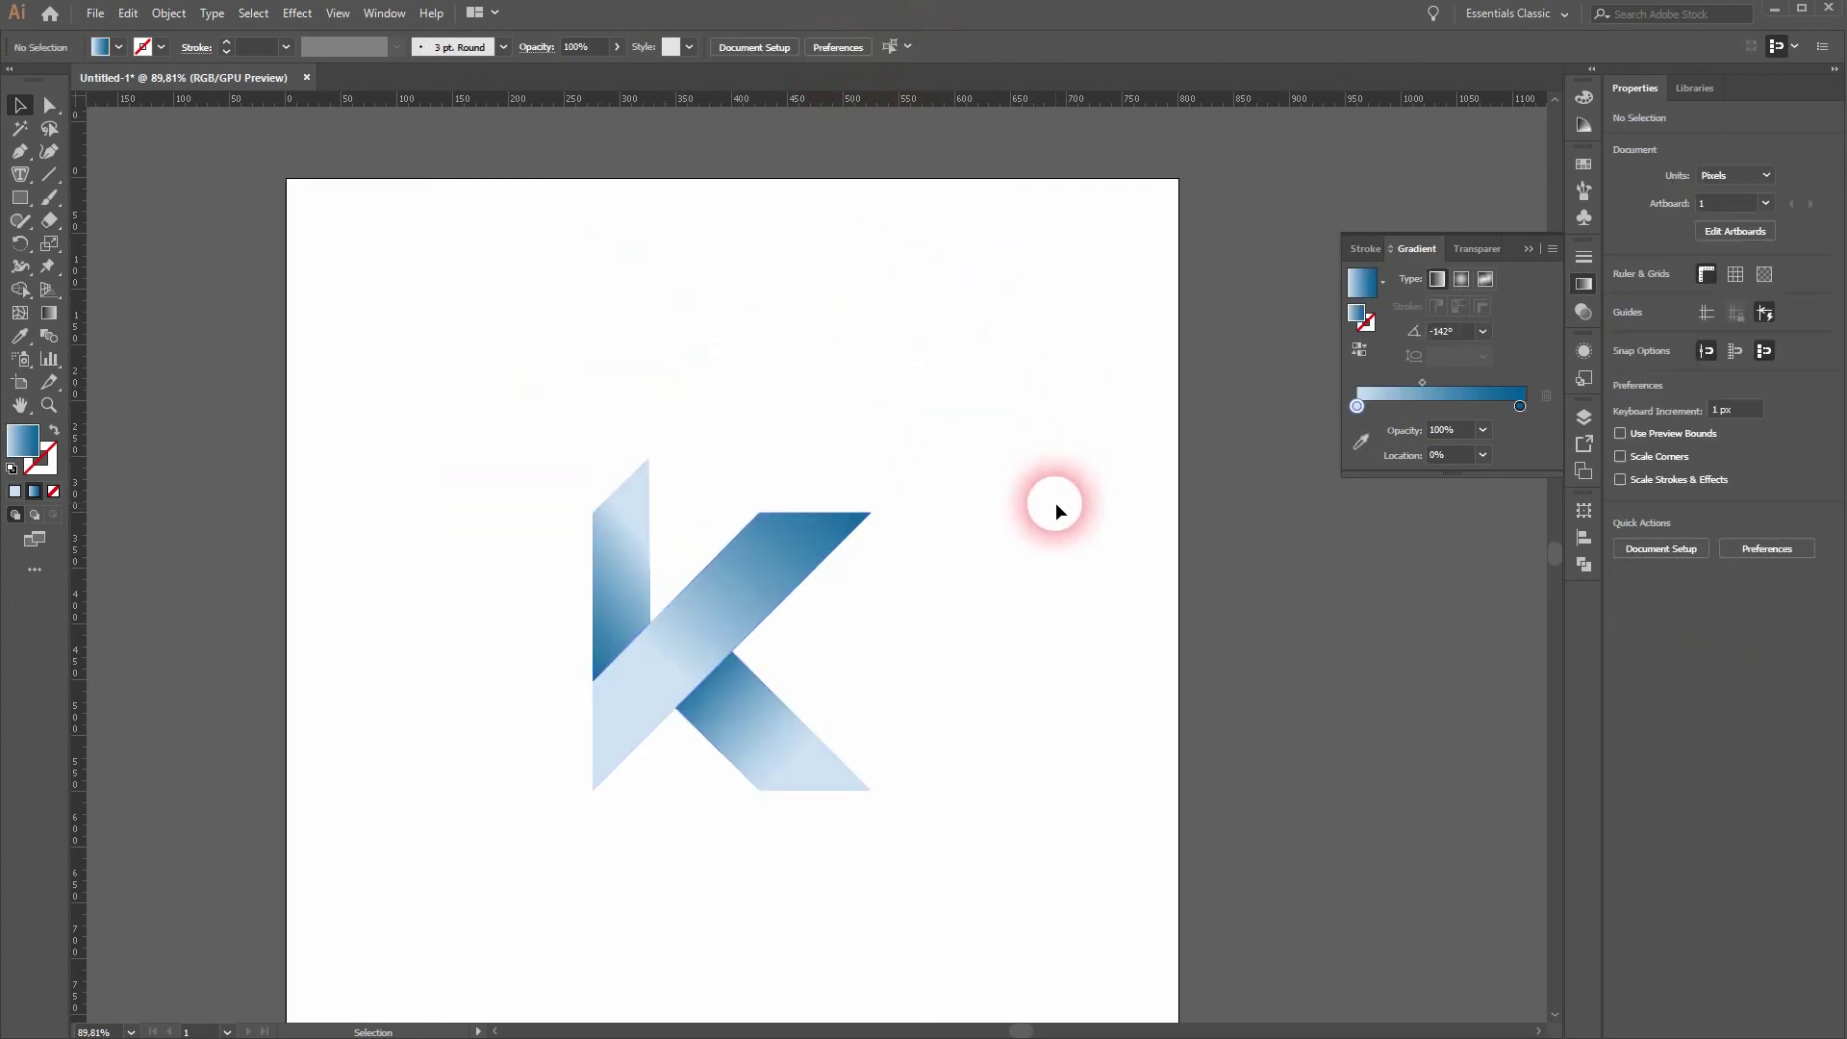
left_click(1527, 249)
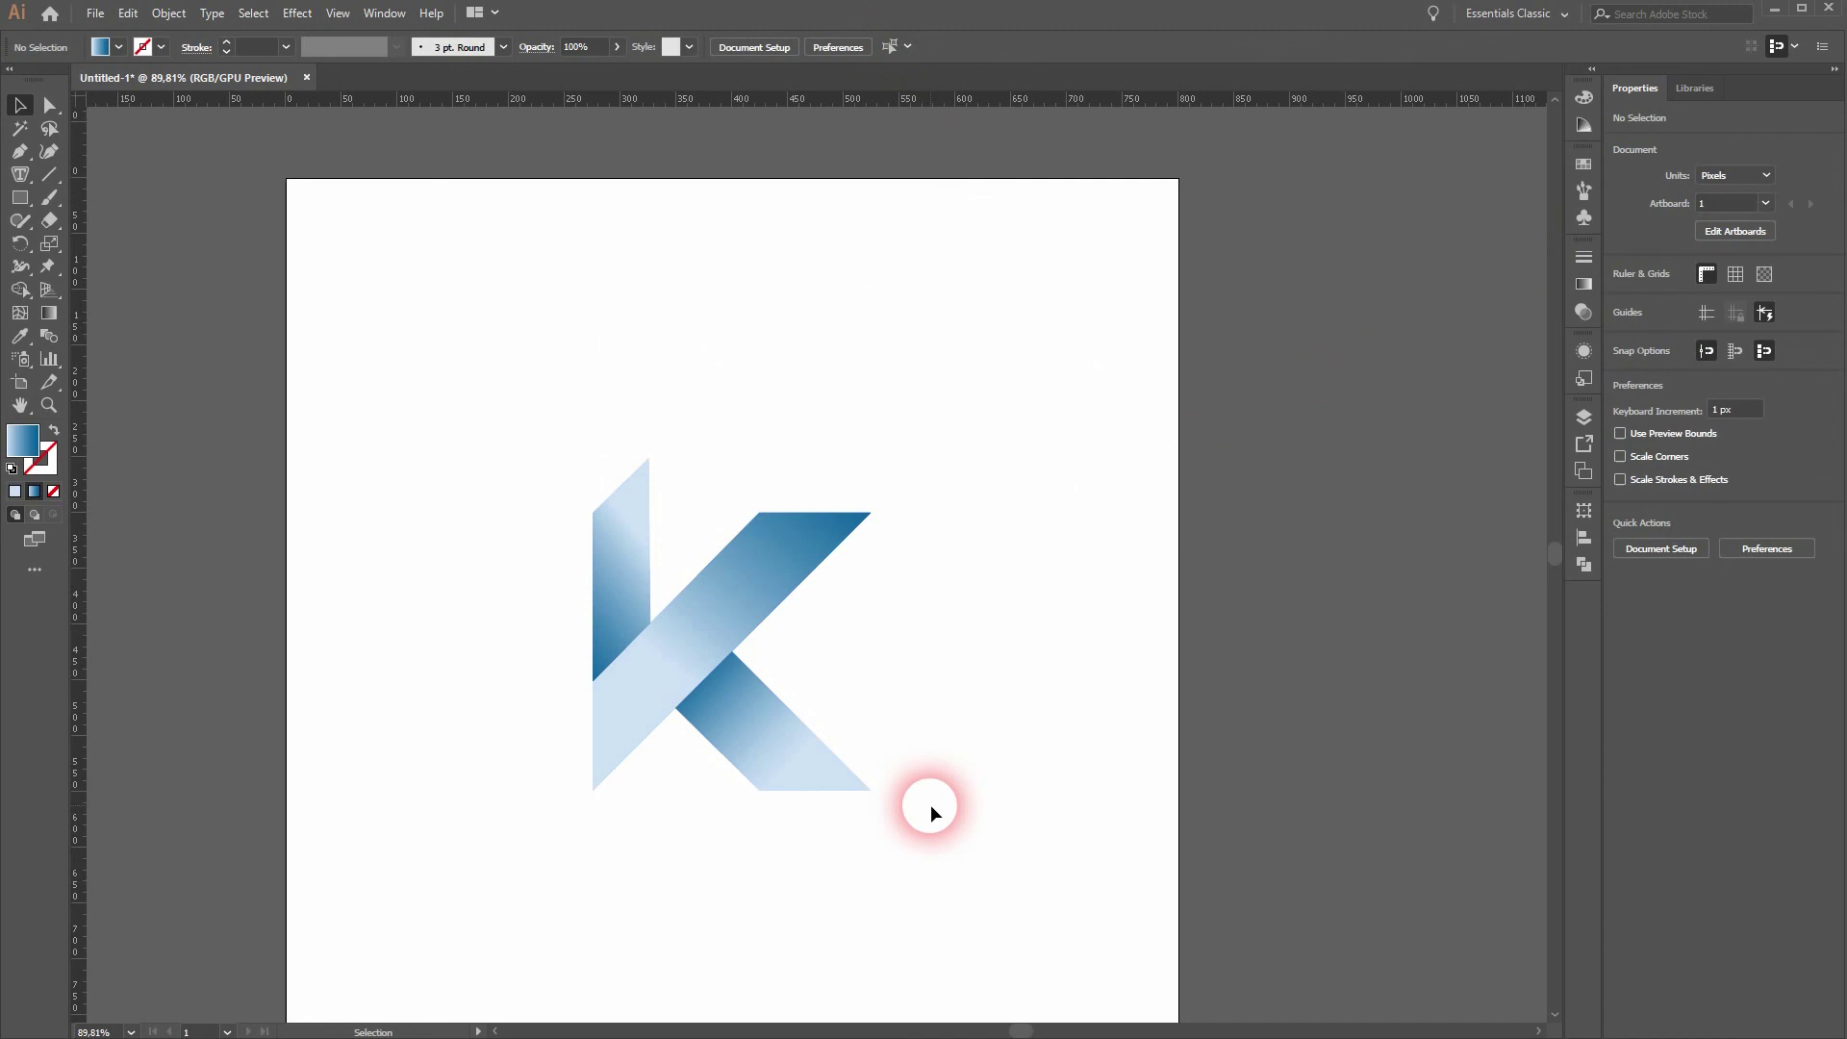